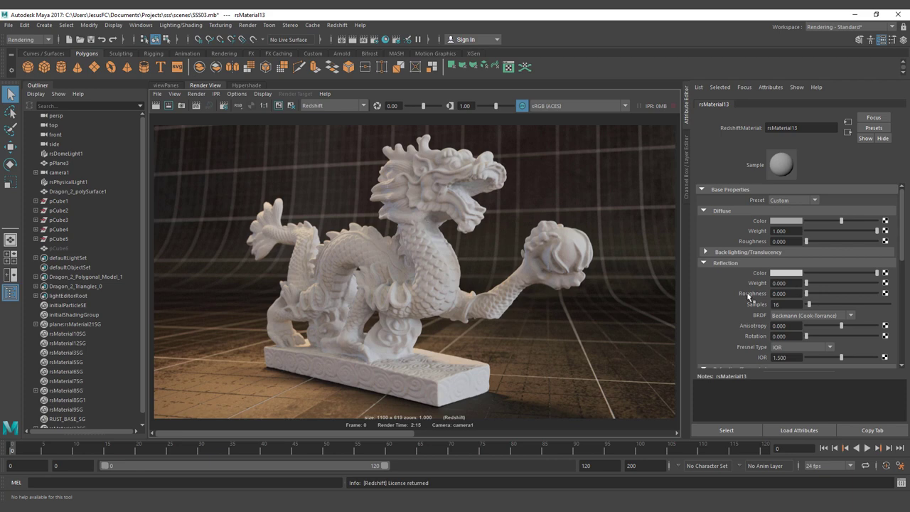
# - Expand the Sub-Surface settings of rsMaterial13
pyautogui.scroll(-2, 746, 297)
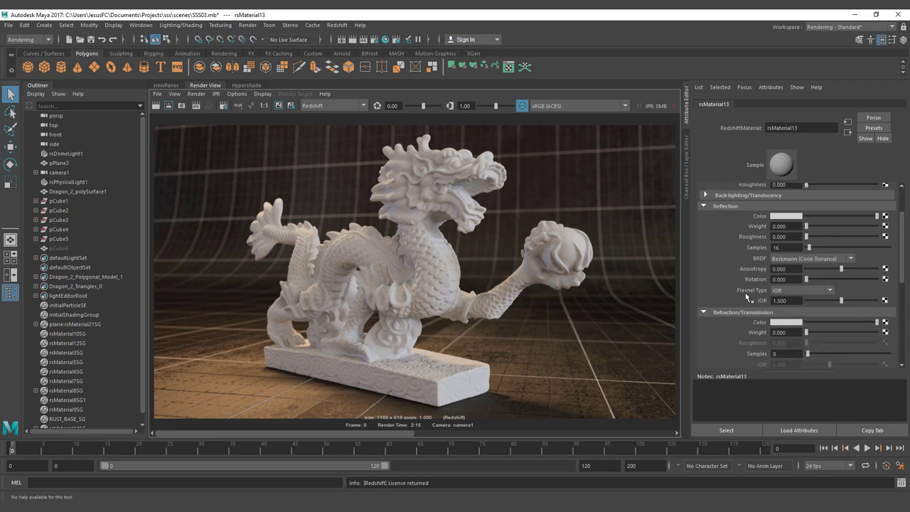
pyautogui.scroll(-5, 746, 297)
pyautogui.click(714, 235)
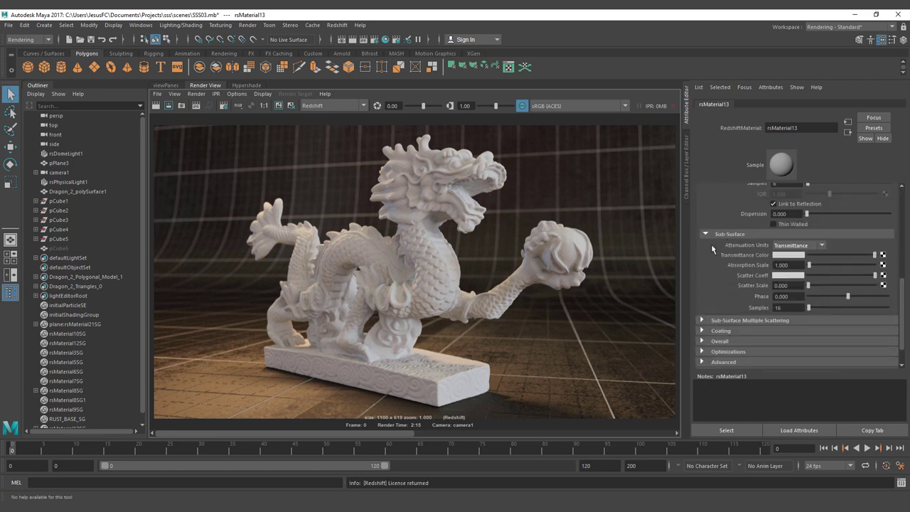
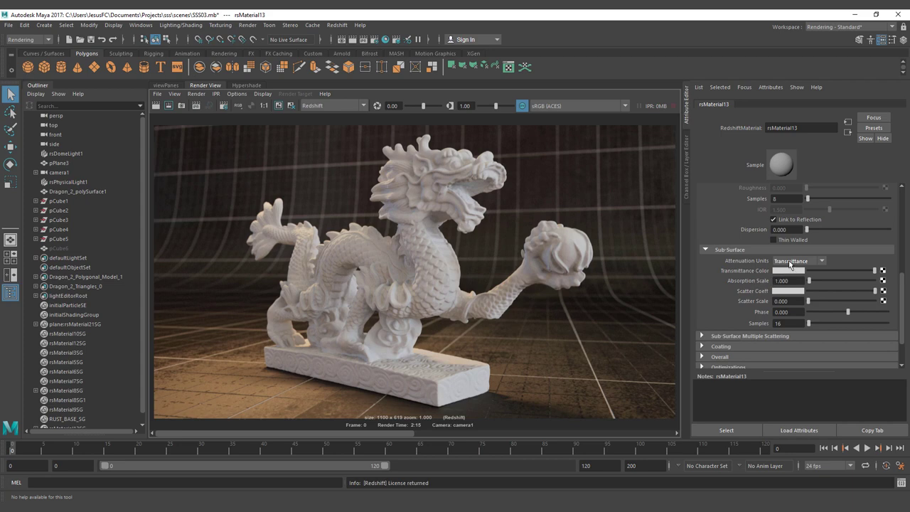
# - Switch the sub-surface Attenuation Units to Extinction and back to Transmittance
pyautogui.click(790, 262)
pyautogui.click(788, 280)
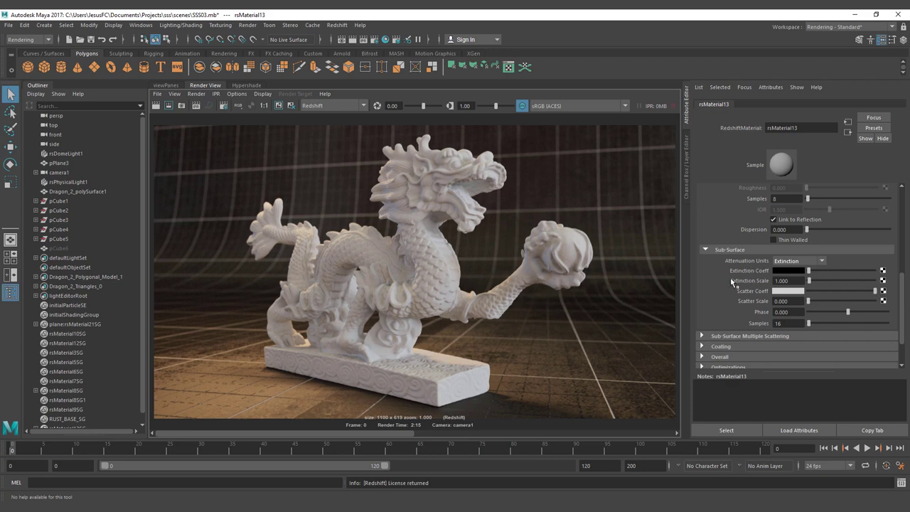
pyautogui.click(776, 263)
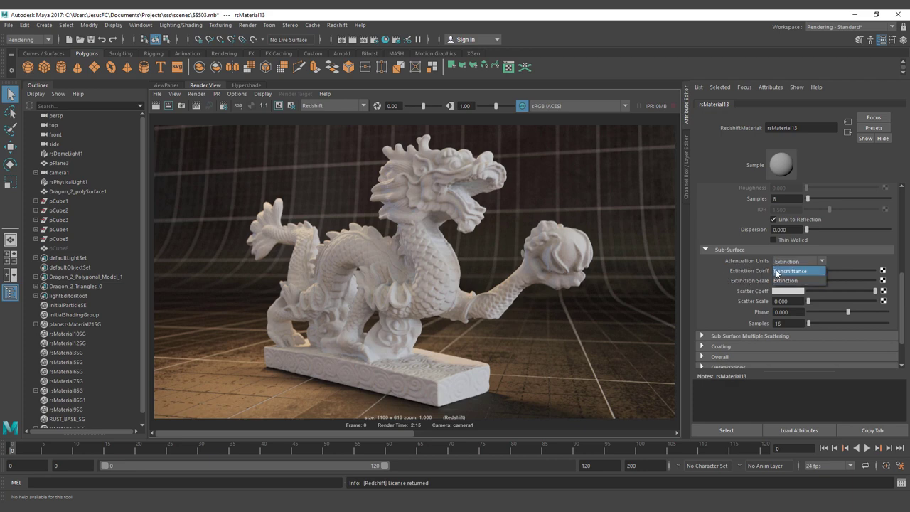
pyautogui.click(776, 272)
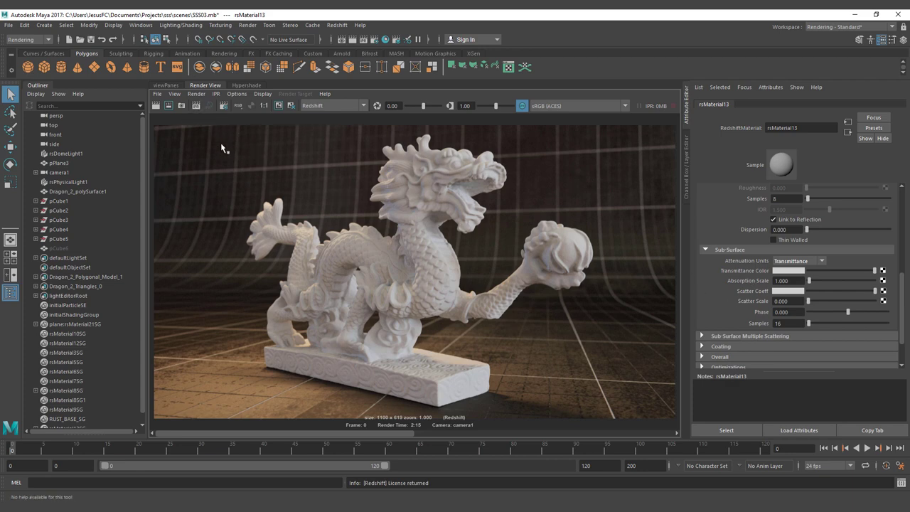
# - Start an interactive render and try a black Transmittance Color before returning it to white
pyautogui.click(196, 106)
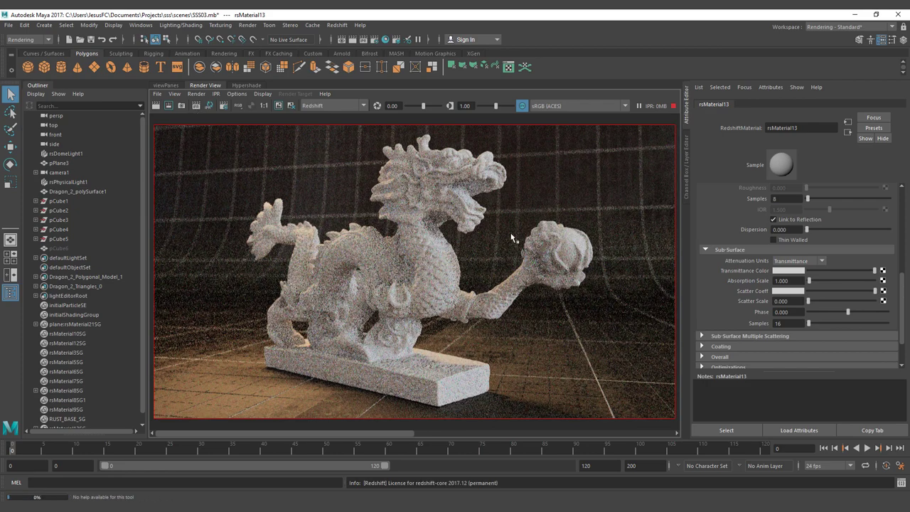
pyautogui.click(836, 278)
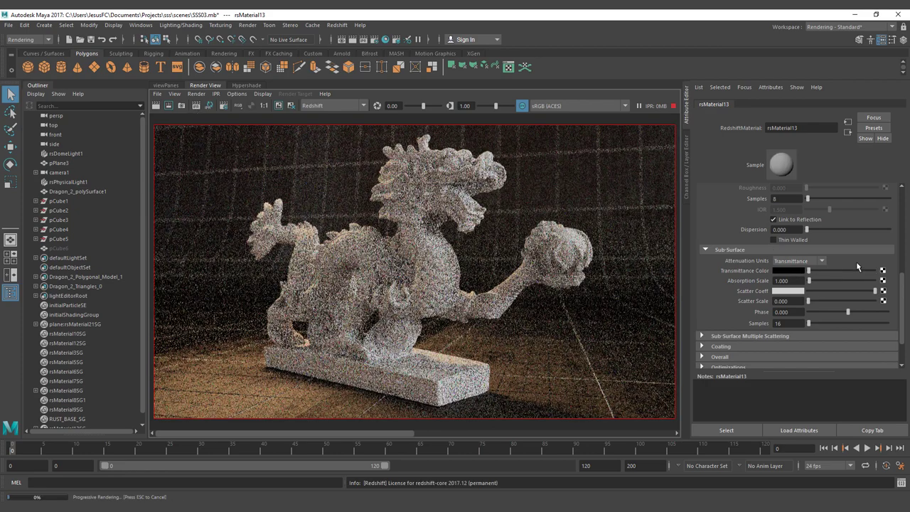
pyautogui.moveTo(859, 270); pyautogui.dragTo(894, 268)
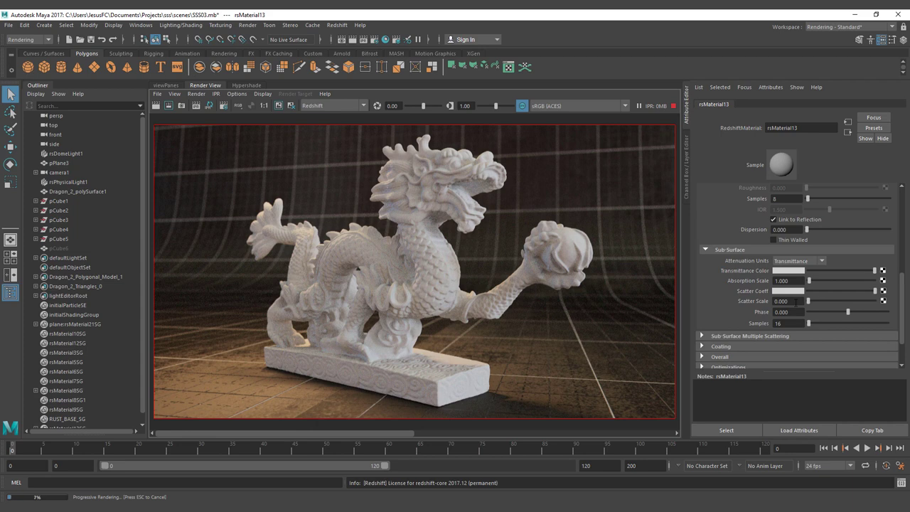
# - Set the Scatter Scale to 1 and limit the render to a region over the dragon's tail and back
pyautogui.click(790, 302)
pyautogui.write('1')
pyautogui.press('Return')
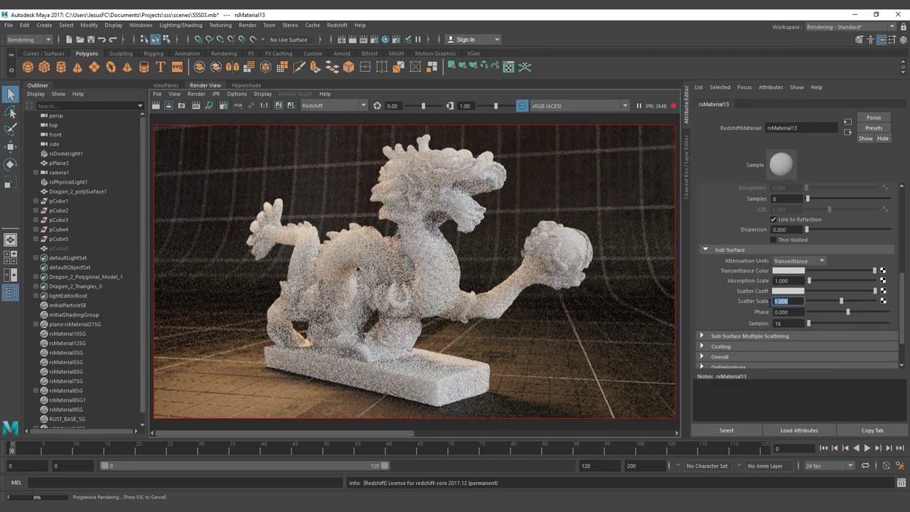
pyautogui.moveTo(243, 136); pyautogui.dragTo(419, 299)
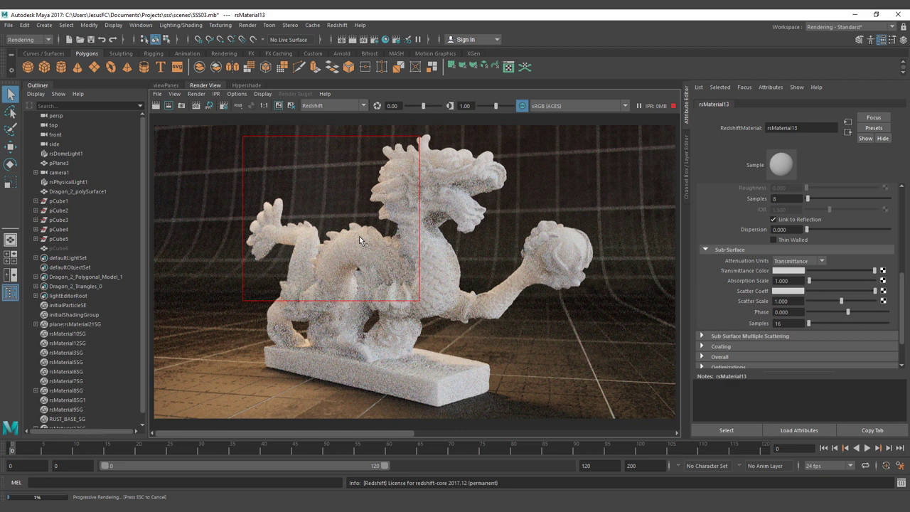
# - Stop the interactive render and turn off the rsBokeh1 effect on camera1
pyautogui.click(673, 105)
pyautogui.click(172, 86)
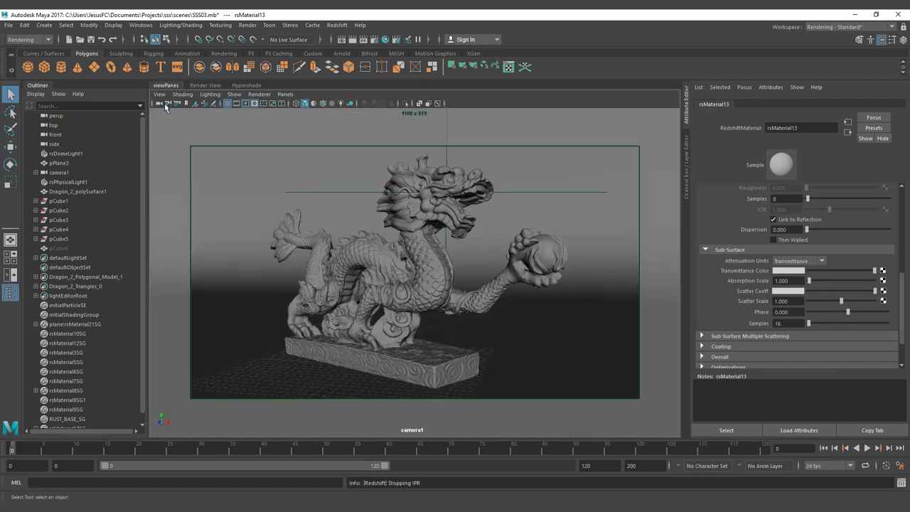
pyautogui.click(159, 104)
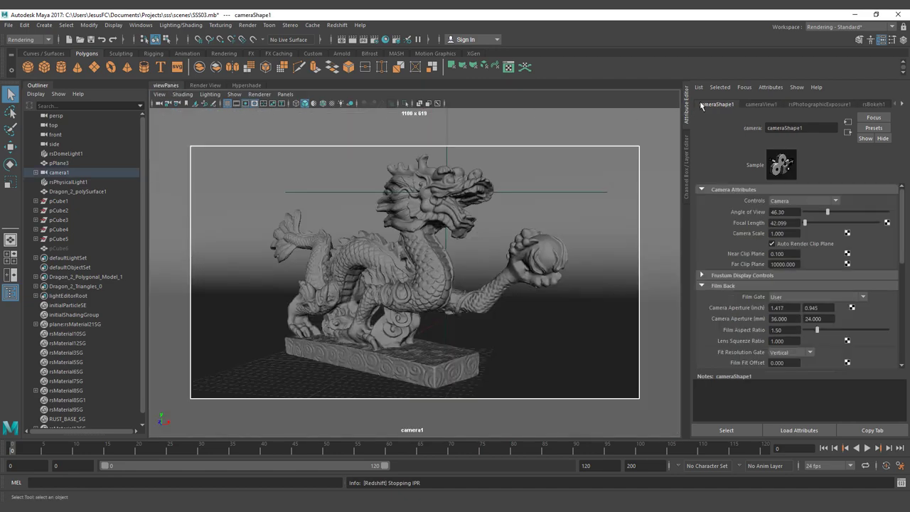
pyautogui.click(876, 105)
pyautogui.click(771, 165)
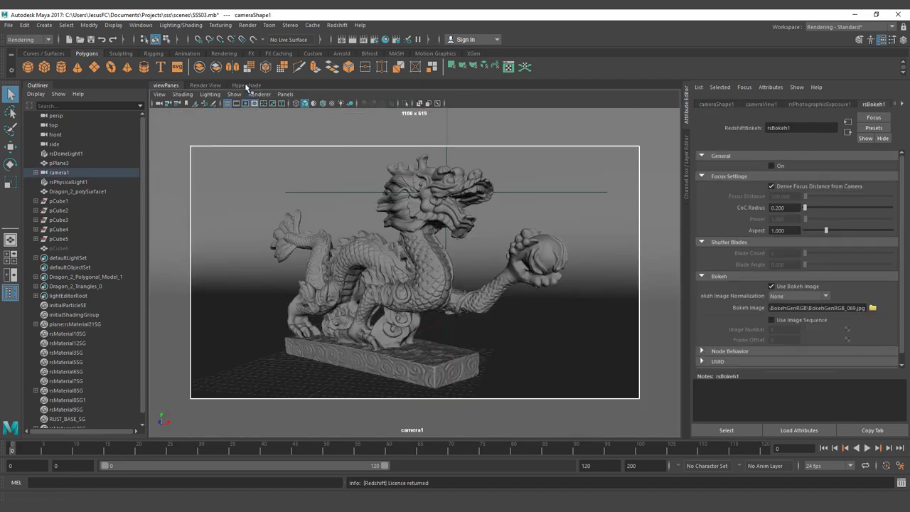
# - Restart the interactive render with a region covering the dragon's tail, back and mane
pyautogui.click(218, 85)
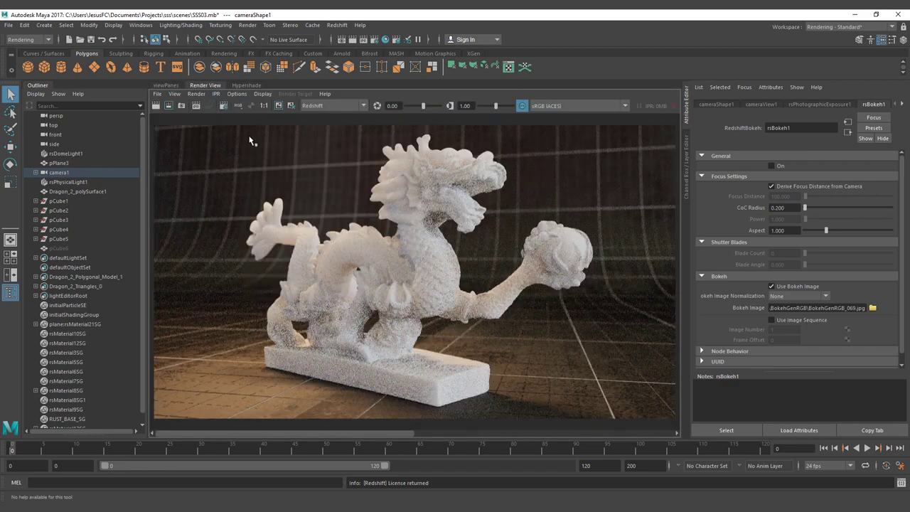
pyautogui.moveTo(252, 142); pyautogui.dragTo(409, 278)
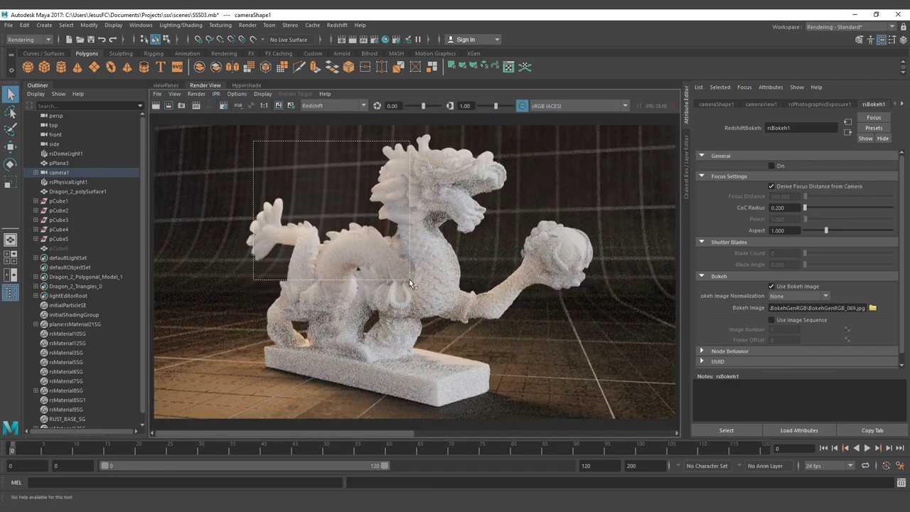
pyautogui.click(196, 106)
pyautogui.moveTo(232, 142); pyautogui.dragTo(428, 276)
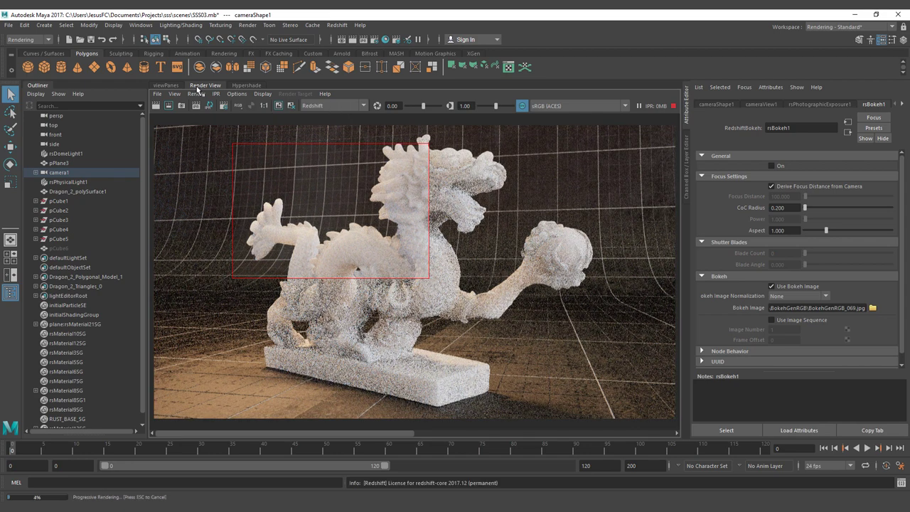
# - Load the rsMaterial13 node's attributes again and return to the render
pyautogui.click(246, 85)
pyautogui.click(462, 305)
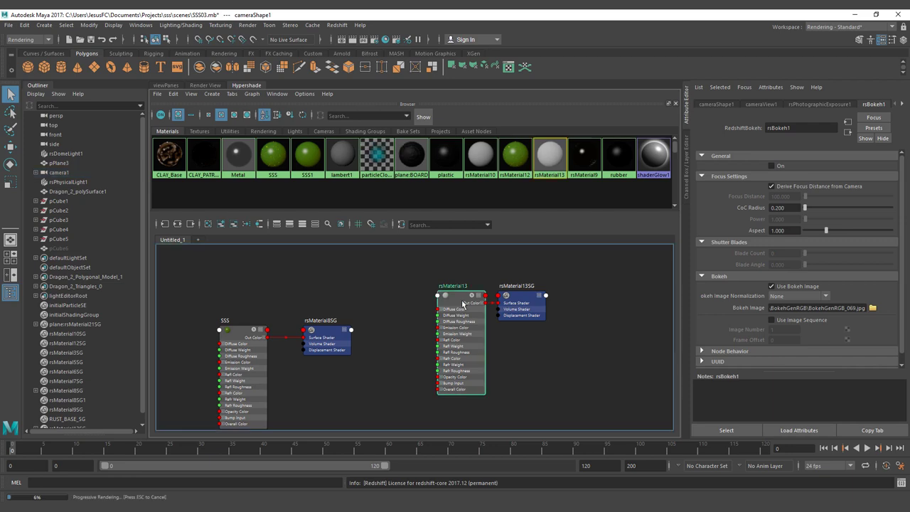
pyautogui.click(204, 85)
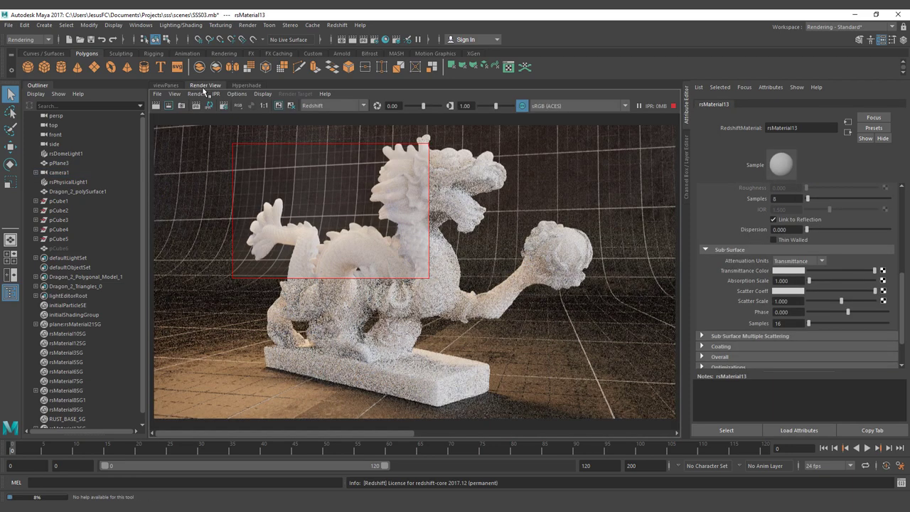
# - Set the Scatter Scale to 0 for comparison and restore it to 1
pyautogui.click(782, 300)
pyautogui.write('0')
pyautogui.press('Return')
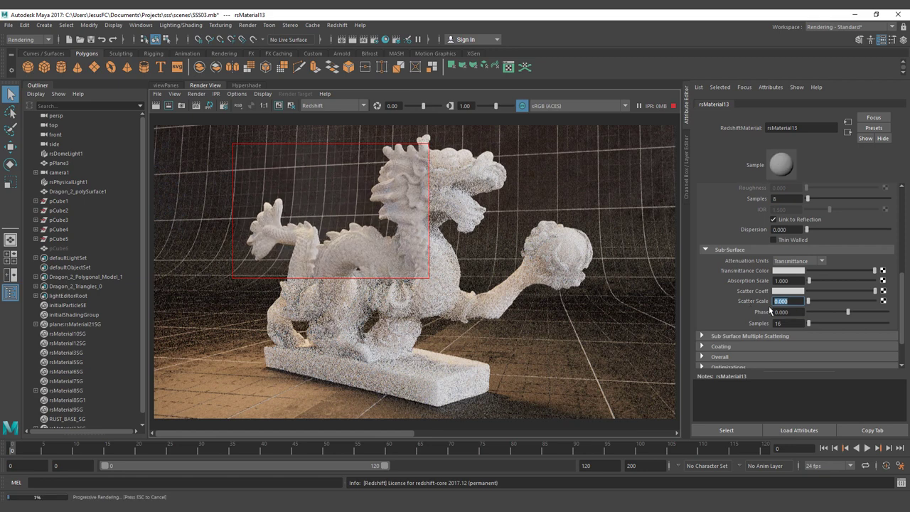
pyautogui.write('1')
pyautogui.press('Return')
pyautogui.write('1')
pyautogui.press('Return')
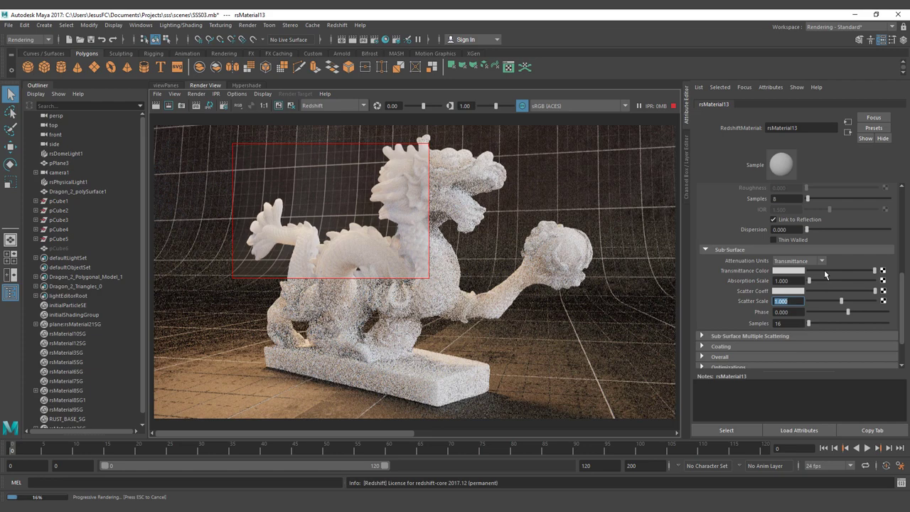
# - Darken the Transmittance Color to black, inspect the dragon's tail and back up close, and restore the color to white
pyautogui.moveTo(824, 275); pyautogui.dragTo(795, 274)
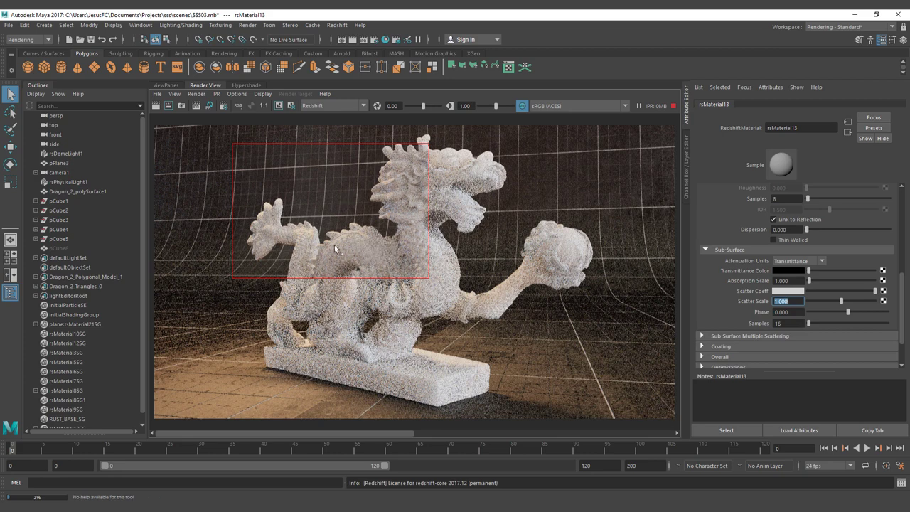
pyautogui.scroll(2, 357, 237)
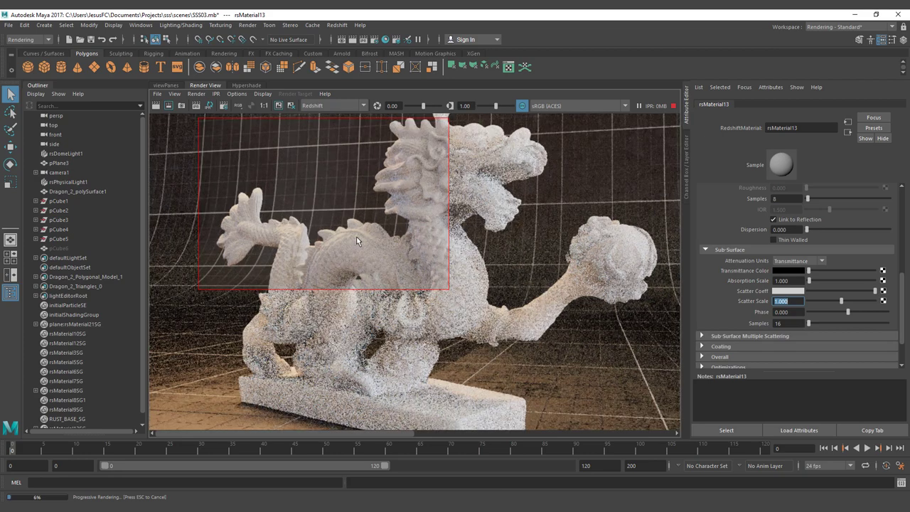
pyautogui.keyDown('alt'); pyautogui.moveTo(356, 240); pyautogui.dragTo(356, 297, button='middle'); pyautogui.keyUp('alt')
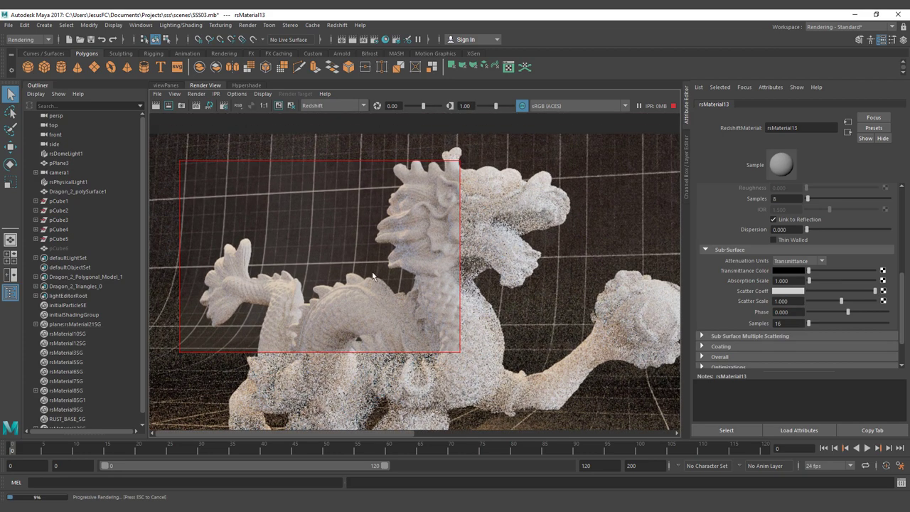
pyautogui.scroll(1, 362, 297)
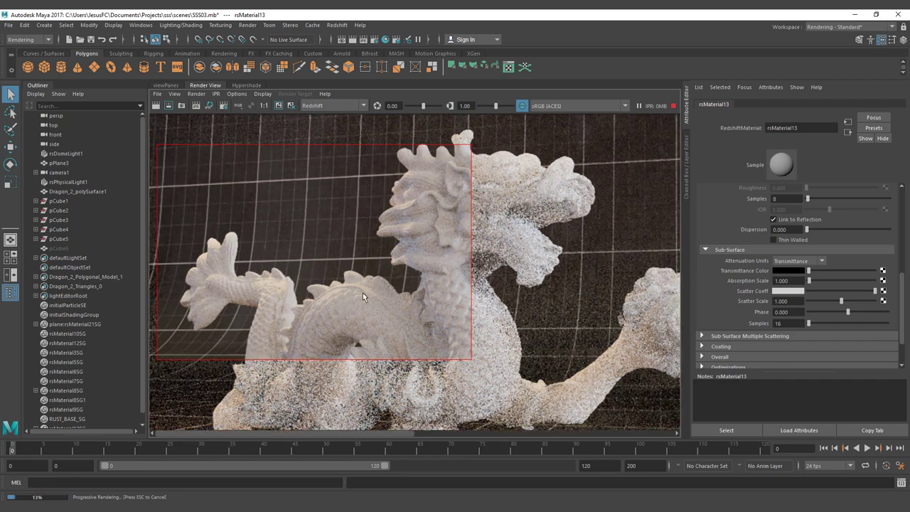
pyautogui.keyDown('alt'); pyautogui.moveTo(363, 290); pyautogui.dragTo(384, 287, button='middle'); pyautogui.keyUp('alt')
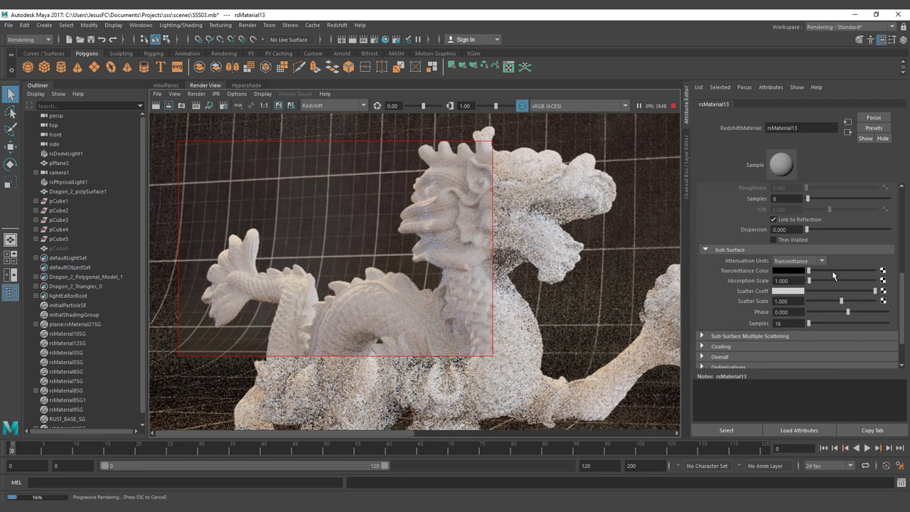
pyautogui.moveTo(827, 271); pyautogui.dragTo(897, 273)
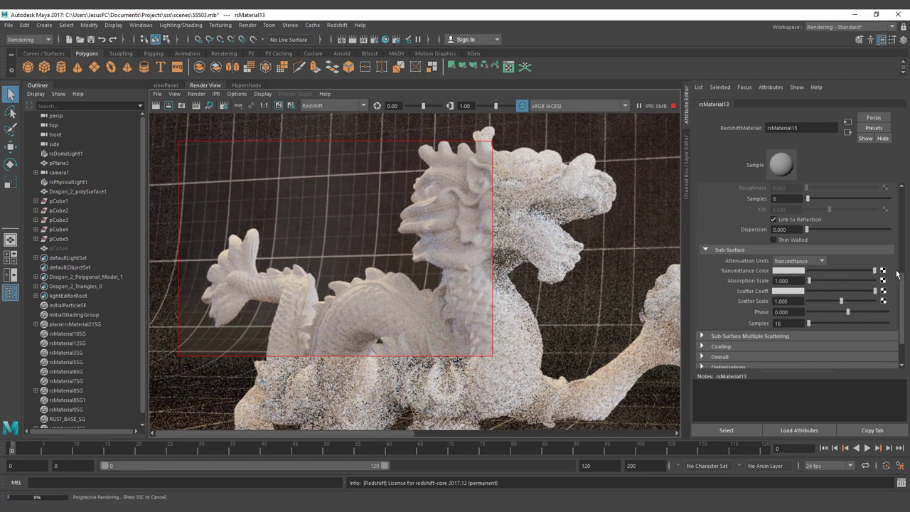
pyautogui.press('f')
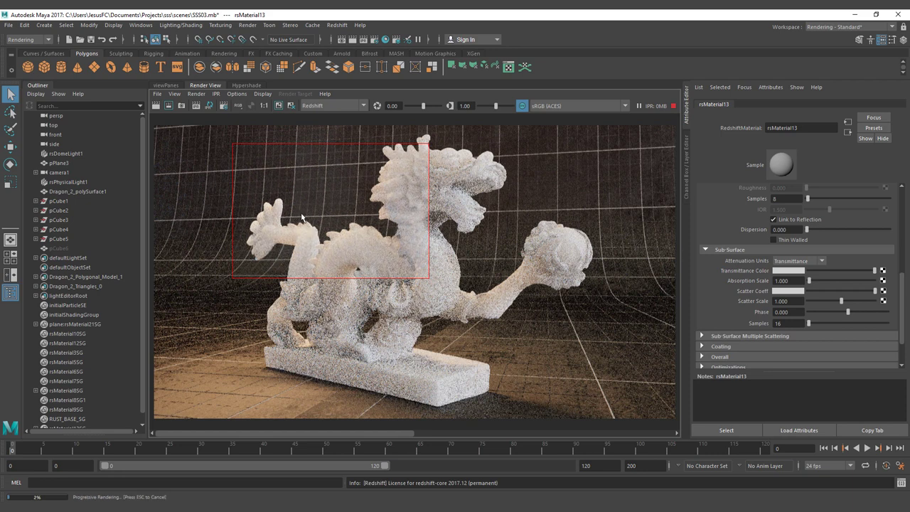
# - Redraw the render region over the dragon's tail, back and mane, and toggle the Render View's Auto Resize option
pyautogui.click(390, 175)
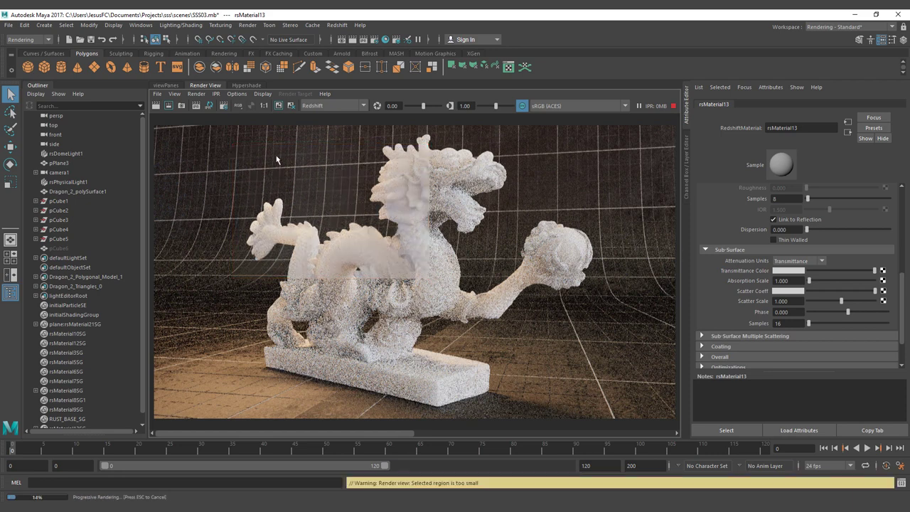
pyautogui.moveTo(259, 144); pyautogui.dragTo(418, 271)
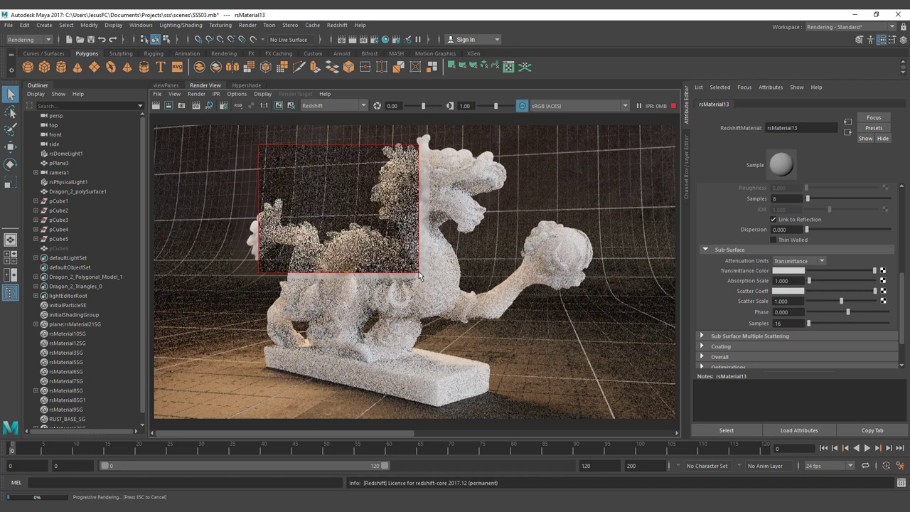
pyautogui.click(198, 94)
pyautogui.moveTo(237, 94)
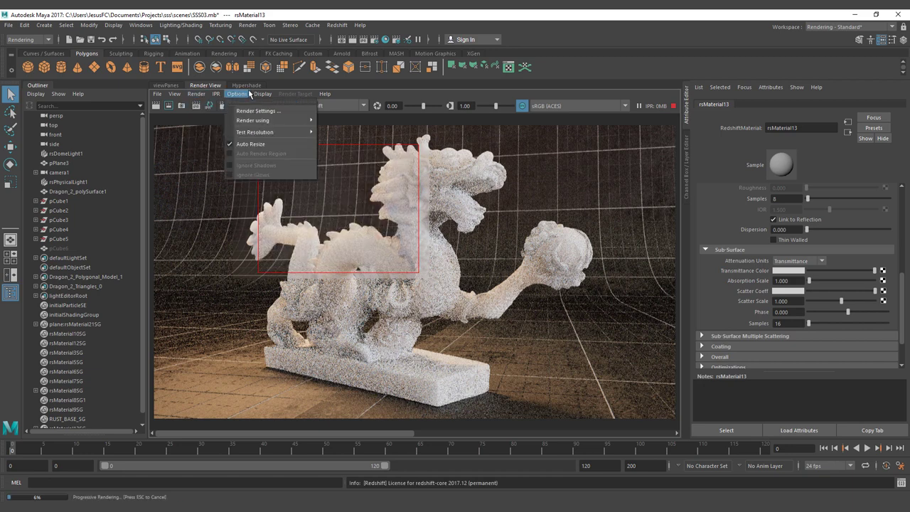
pyautogui.moveTo(242, 119)
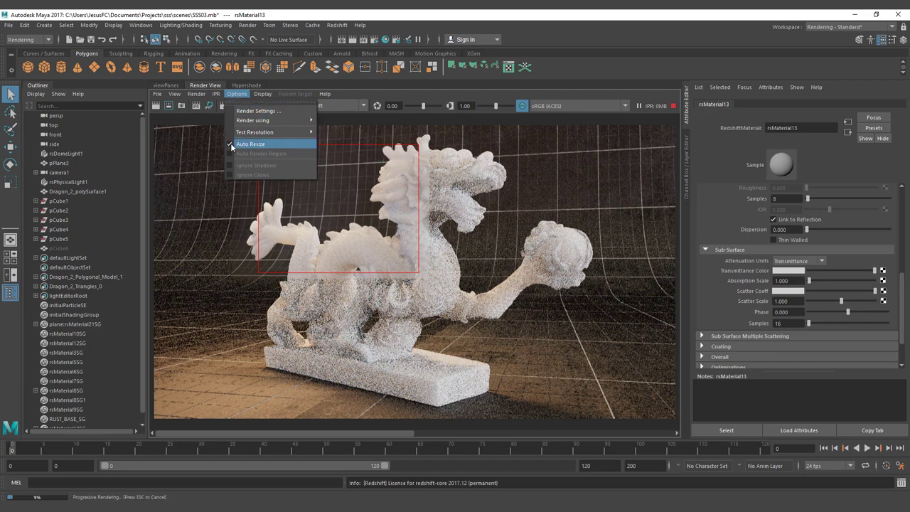
pyautogui.click(230, 143)
# - Sweep the Transmittance Color from dark to white while checking the enlarged render region
pyautogui.scroll(3, 303, 183)
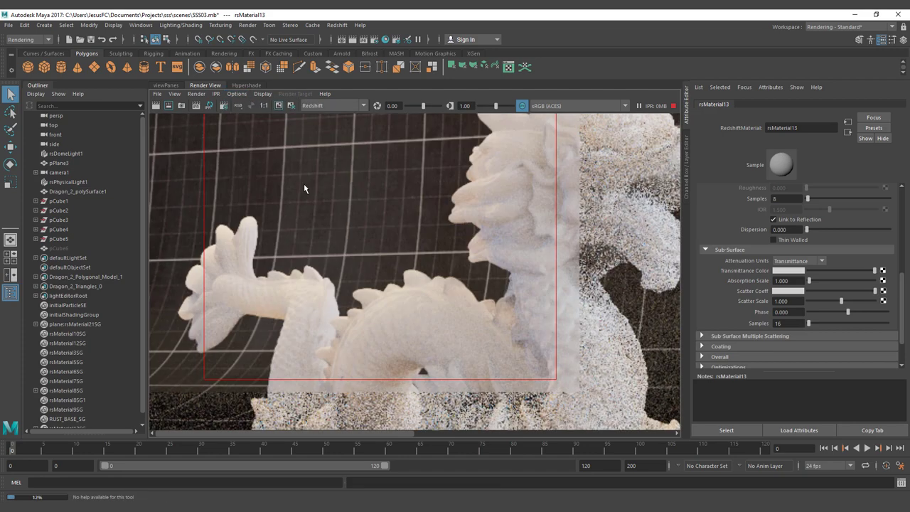
pyautogui.keyDown('alt'); pyautogui.moveTo(419, 206); pyautogui.dragTo(406, 239, button='middle'); pyautogui.keyUp('alt')
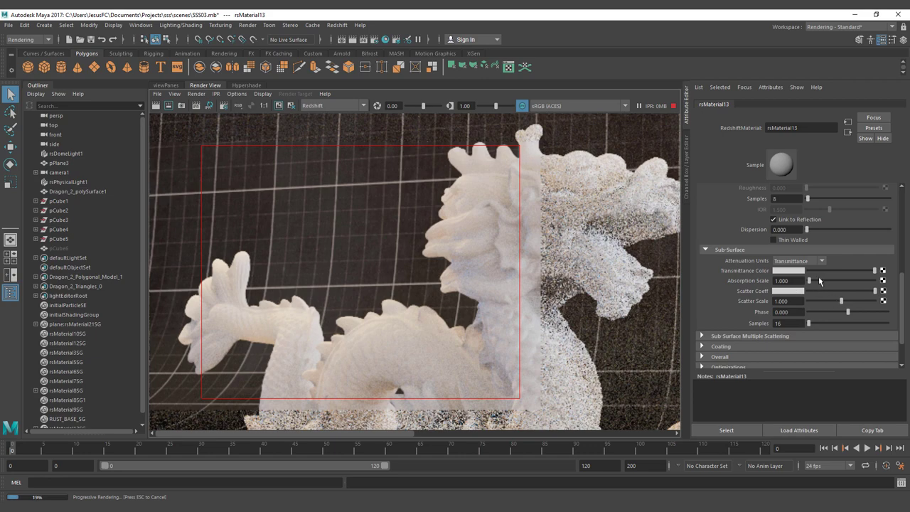
pyautogui.moveTo(819, 270); pyautogui.dragTo(906, 273)
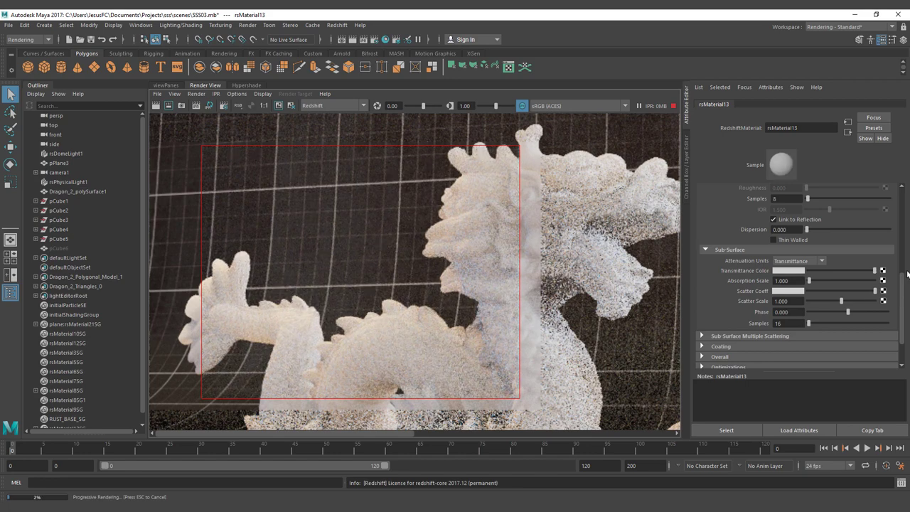
# - Set the Transmittance Color to pure red and lower the Absorption Scale to 0
pyautogui.click(790, 270)
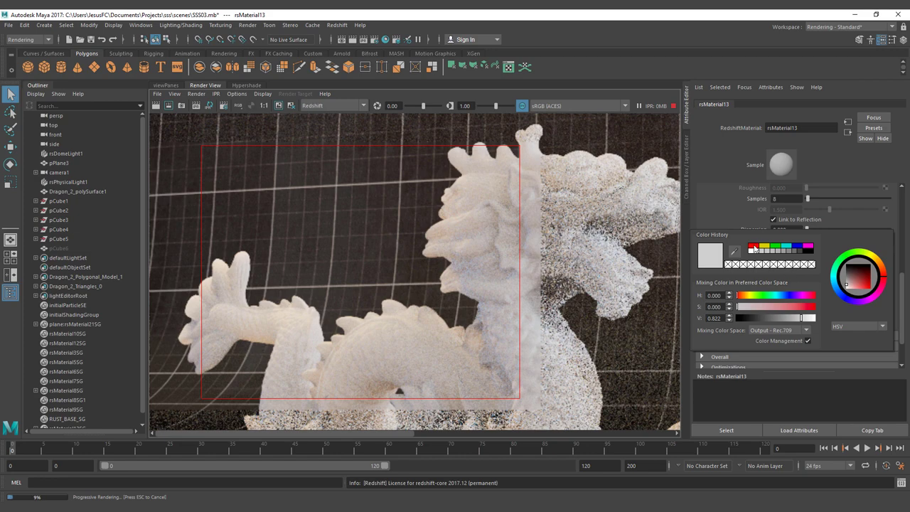
pyautogui.click(758, 248)
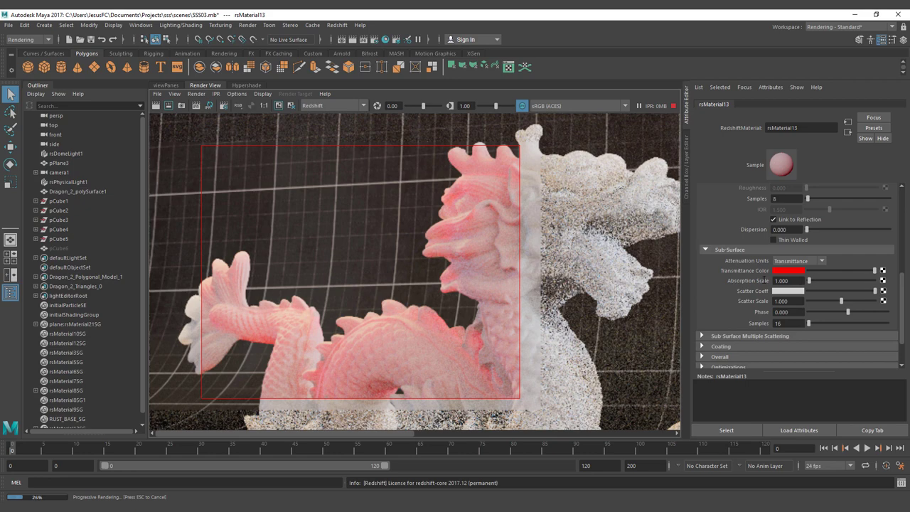
pyautogui.click(782, 281)
pyautogui.write('0')
pyautogui.press('Return')
# - Restore the Absorption Scale to 1 and raise it to 100 to compare the red absorption
pyautogui.click(783, 271)
pyautogui.click(793, 281)
pyautogui.write('1')
pyautogui.press('Return')
pyautogui.write('100')
pyautogui.press('Return')
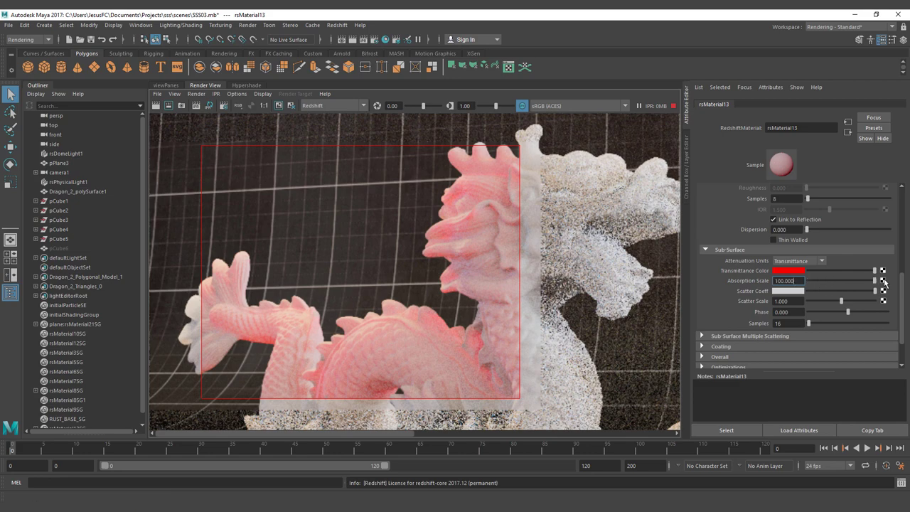
# - Redraw the render region so that it covers the dragon's whole head and mane
pyautogui.moveTo(434, 173); pyautogui.dragTo(591, 286)
pyautogui.keyDown('alt'); pyautogui.moveTo(427, 280); pyautogui.dragTo(362, 271, button='middle'); pyautogui.keyUp('alt')
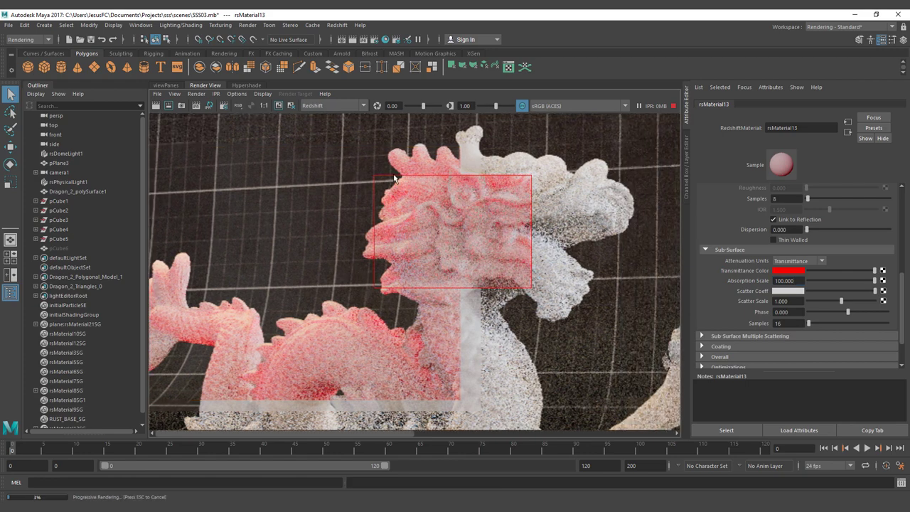
pyautogui.moveTo(611, 307); pyautogui.dragTo(620, 307)
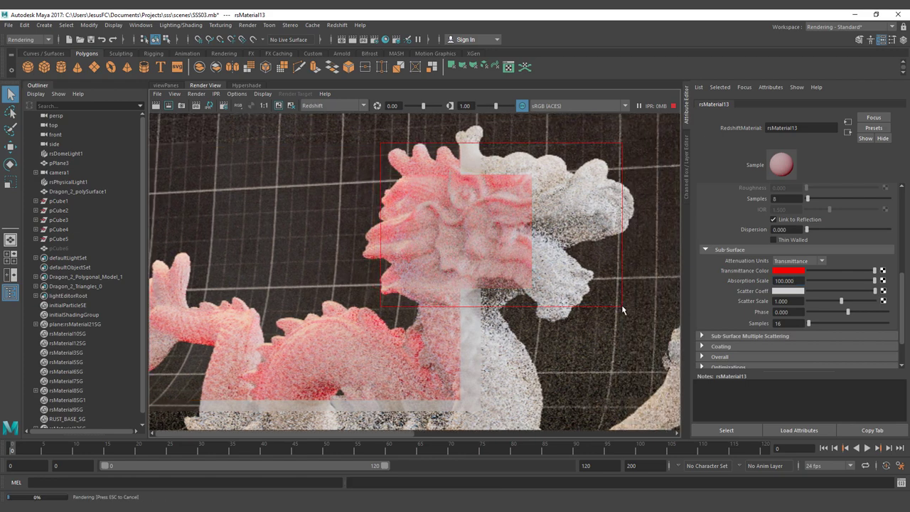
# - Change the Transmittance Color to a saturated yellow with a hue of about 57.7
pyautogui.click(794, 276)
pyautogui.click(763, 299)
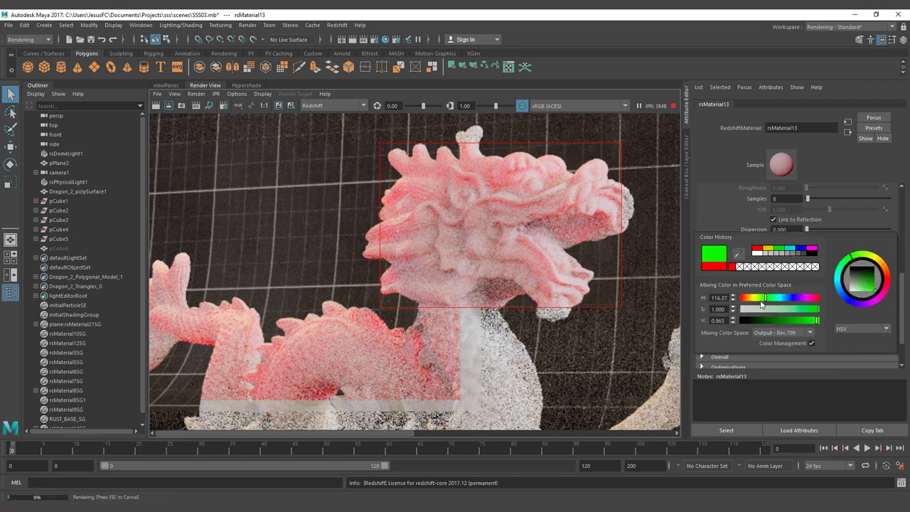
pyautogui.click(752, 298)
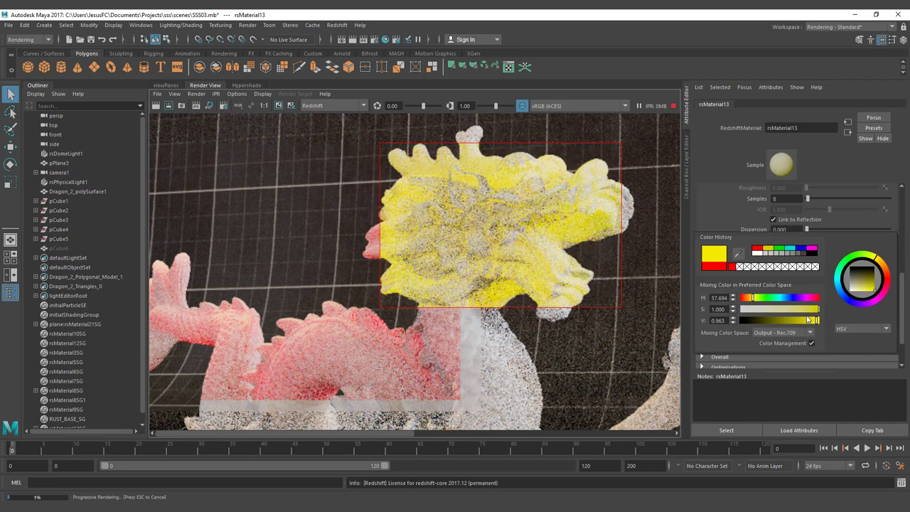
# - Vary the yellow Transmittance Color's value, darkening it to about 0.65 and brightening it to about 0.92
pyautogui.click(804, 324)
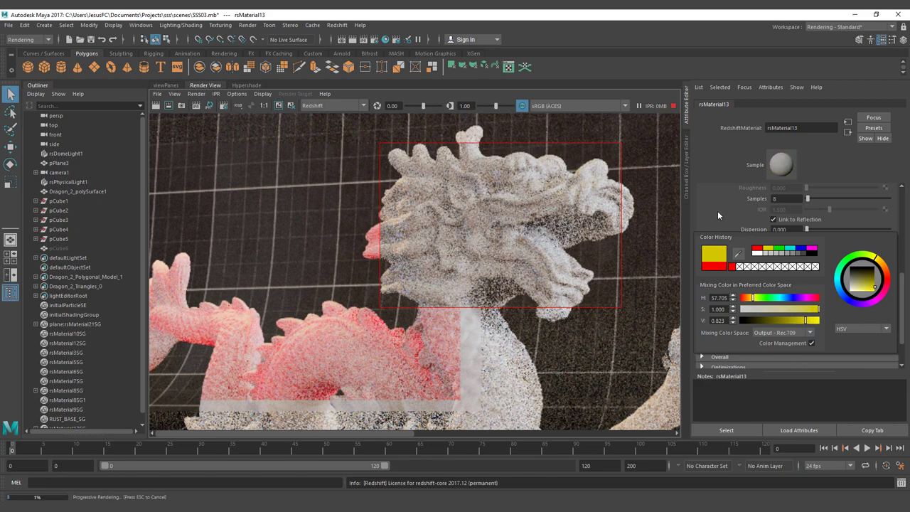
pyautogui.click(808, 322)
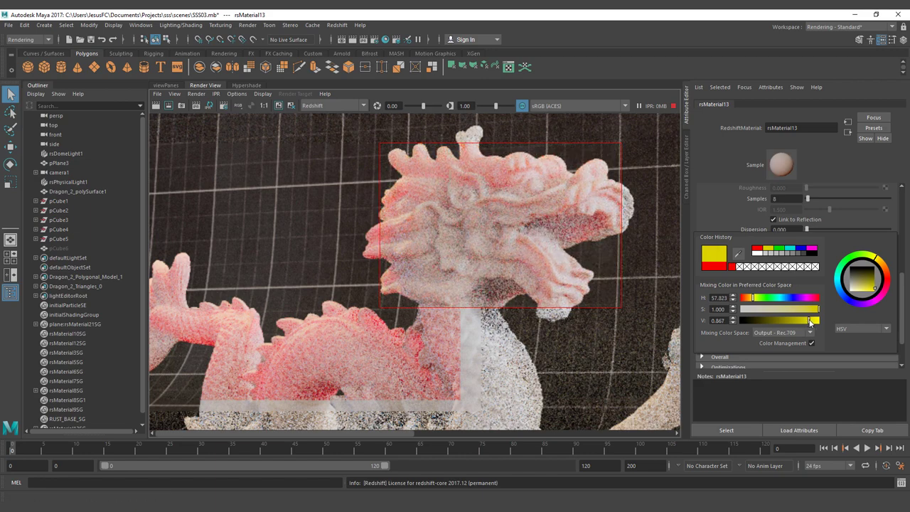
pyautogui.click(808, 320)
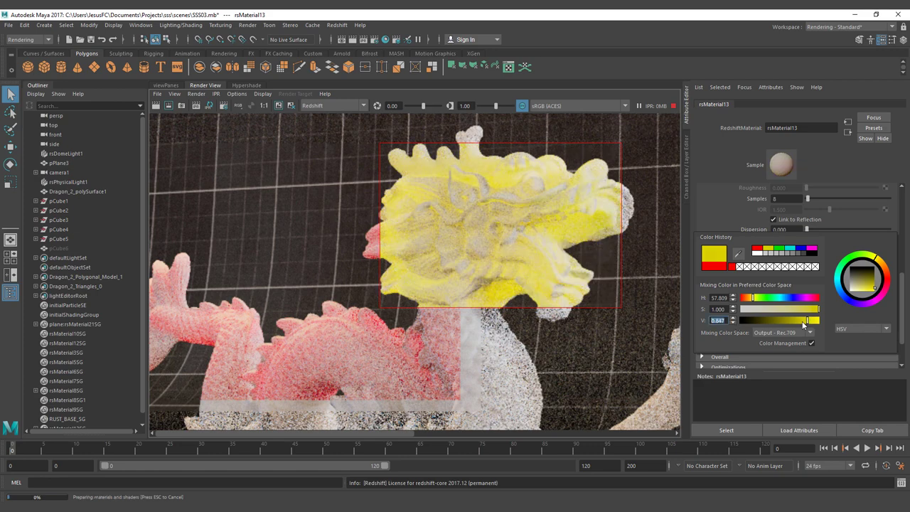
pyautogui.click(802, 321)
pyautogui.click(789, 320)
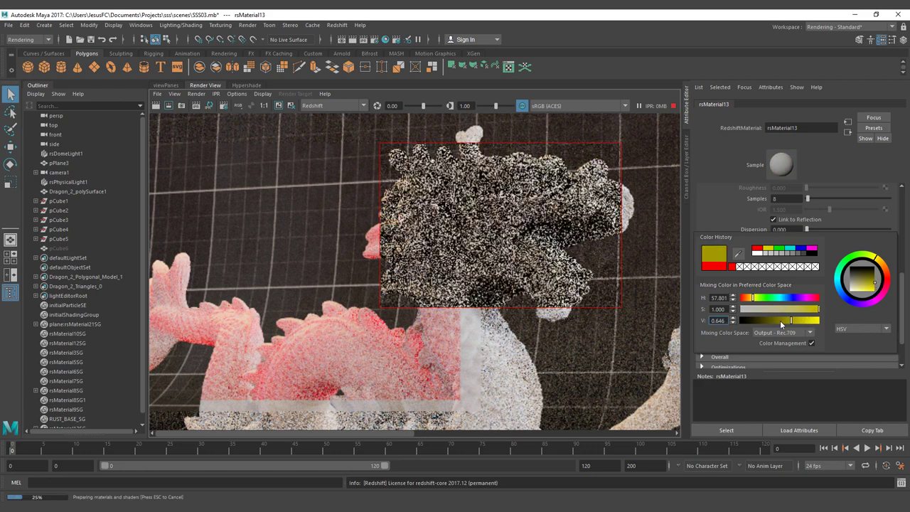
pyautogui.click(801, 320)
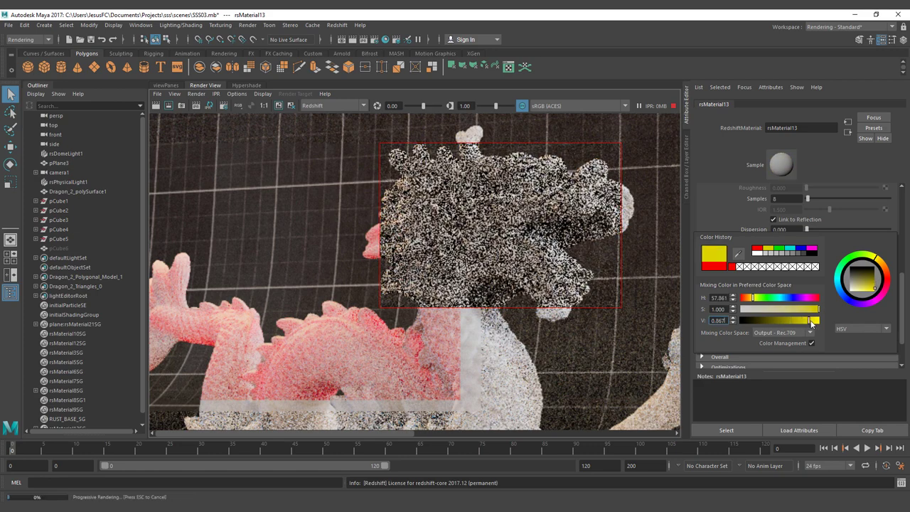
pyautogui.click(814, 320)
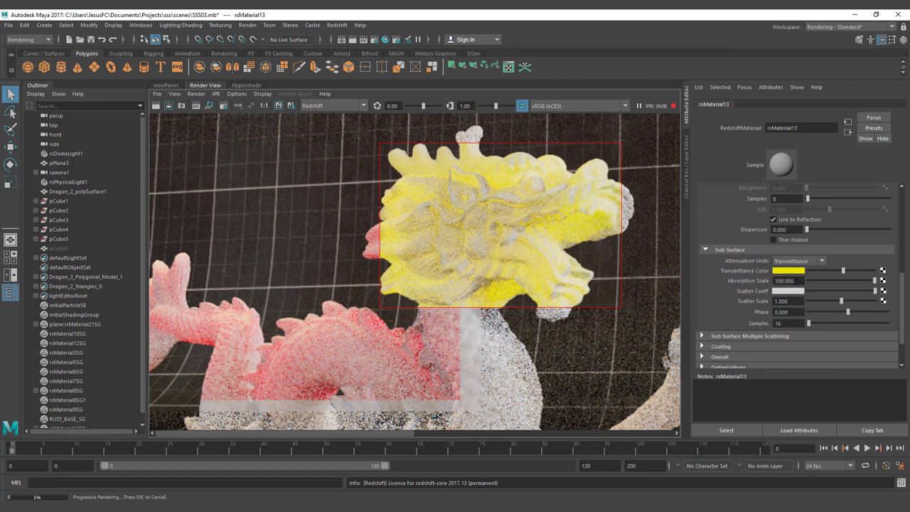
# - Set the Absorption Scale to 1 with the bright yellow Transmittance Color
pyautogui.moveTo(795, 280); pyautogui.dragTo(748, 281)
pyautogui.write('1')
pyautogui.press('Return')
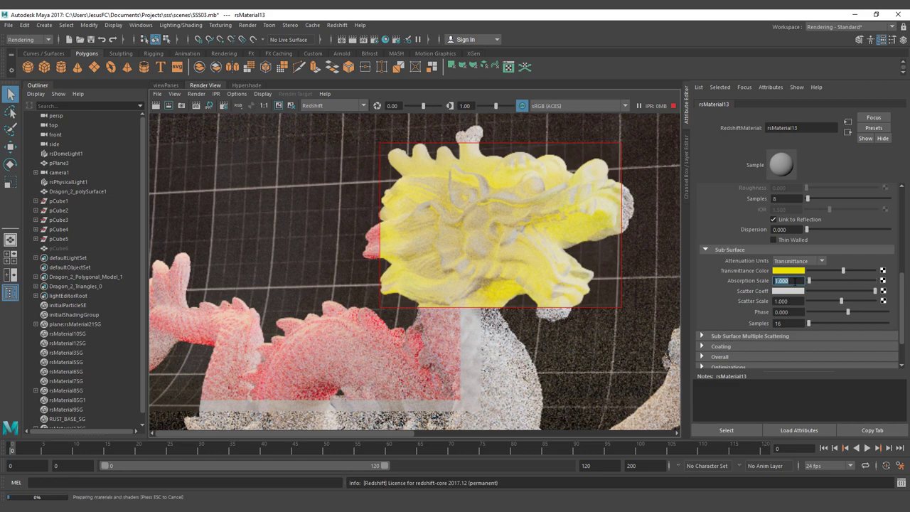
# - Reduce the yellow Transmittance Color's saturation to about 0.83 and darken its value
pyautogui.click(793, 270)
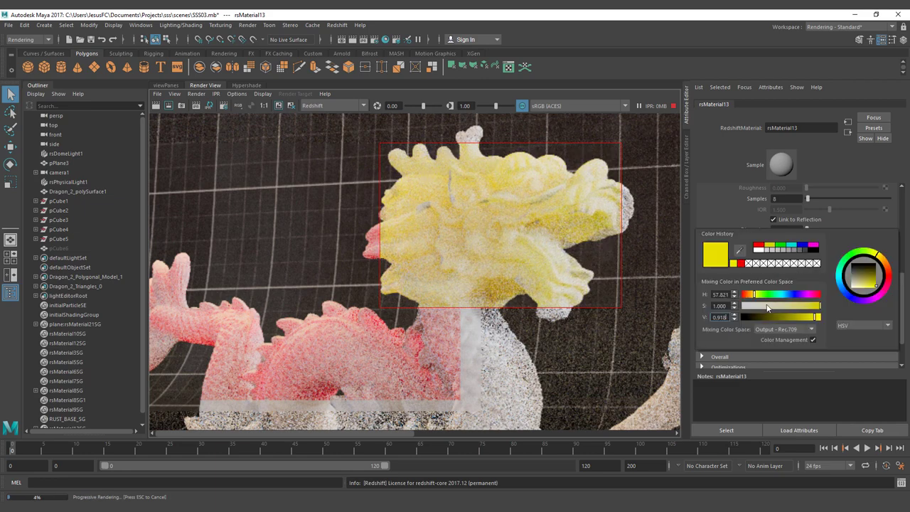
pyautogui.moveTo(794, 315); pyautogui.dragTo(825, 316)
pyautogui.click(803, 314)
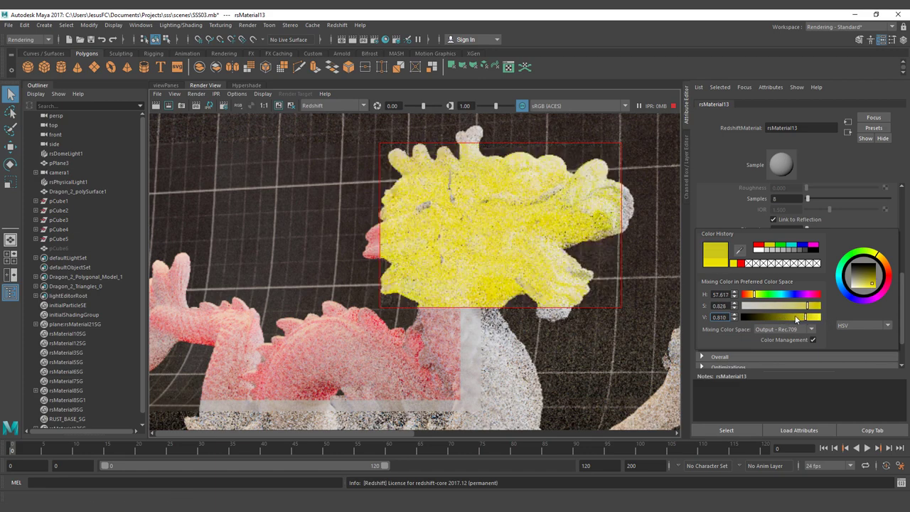
pyautogui.moveTo(794, 315); pyautogui.dragTo(778, 316)
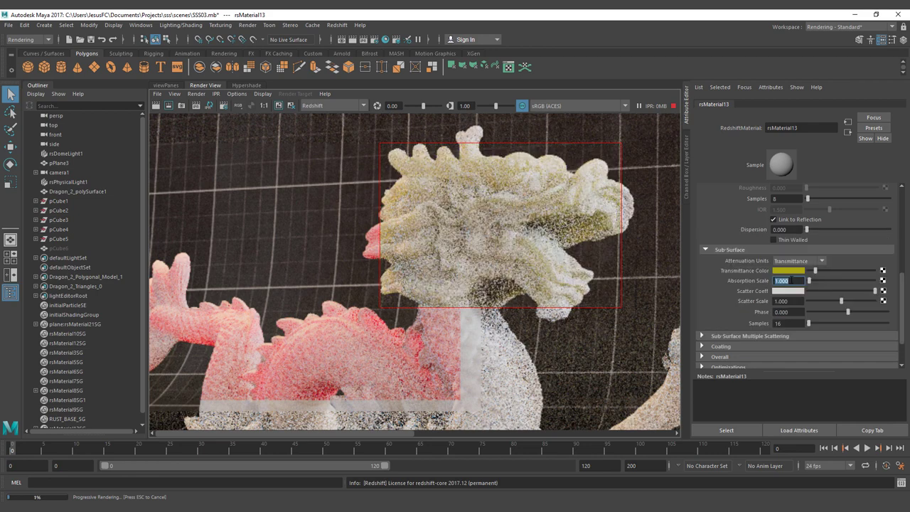
# - Lighten the Transmittance Color to pale yellow, and return it to dark yellow with saturation 0.819 and value 0.759
pyautogui.click(783, 280)
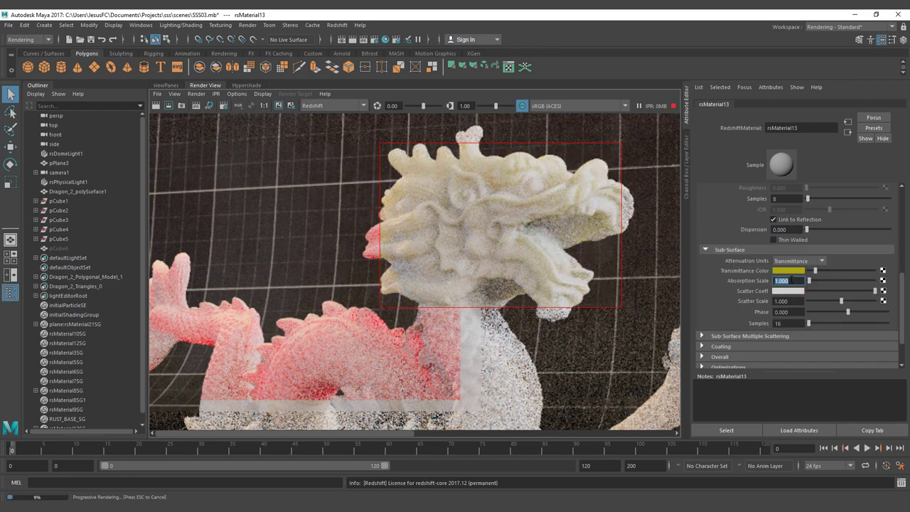
pyautogui.click(852, 271)
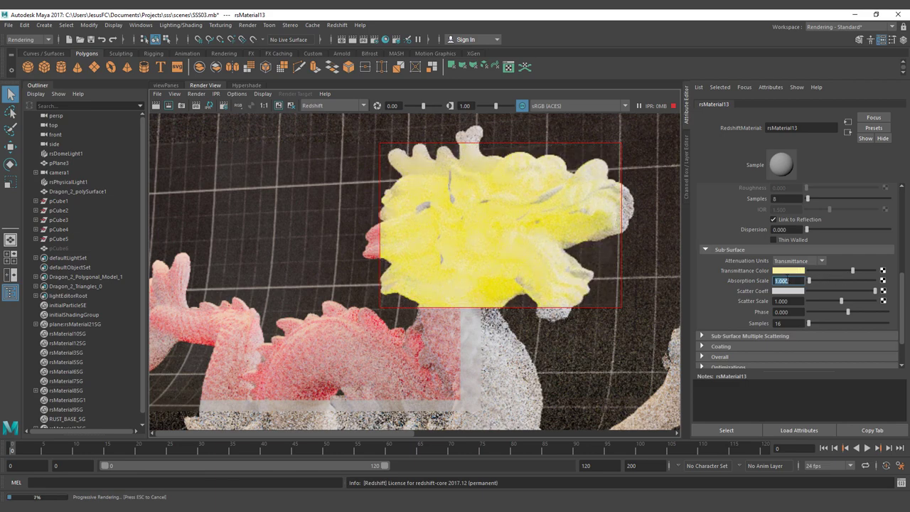
pyautogui.click(786, 270)
pyautogui.moveTo(760, 308); pyautogui.dragTo(791, 322)
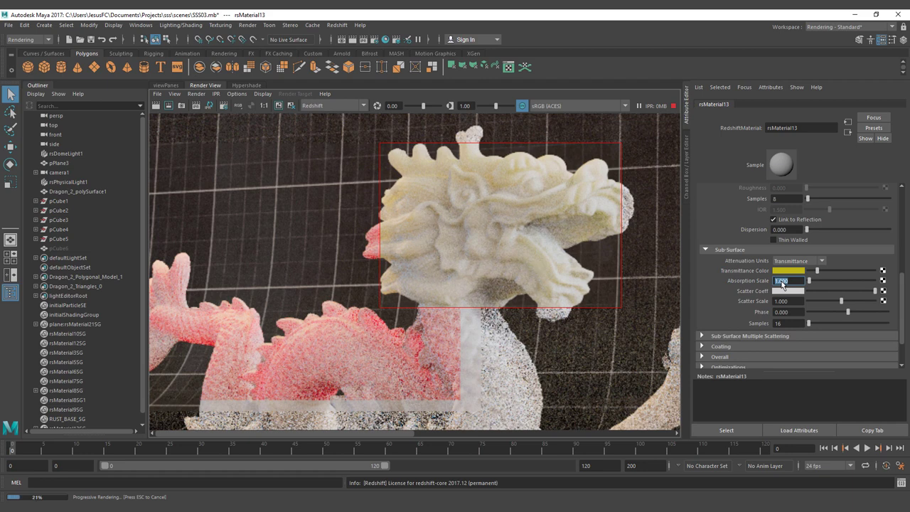
# - Raise the Absorption Scale to 10 and redraw the render region around the dragon's head, including its horns
pyautogui.write('10')
pyautogui.press('Return')
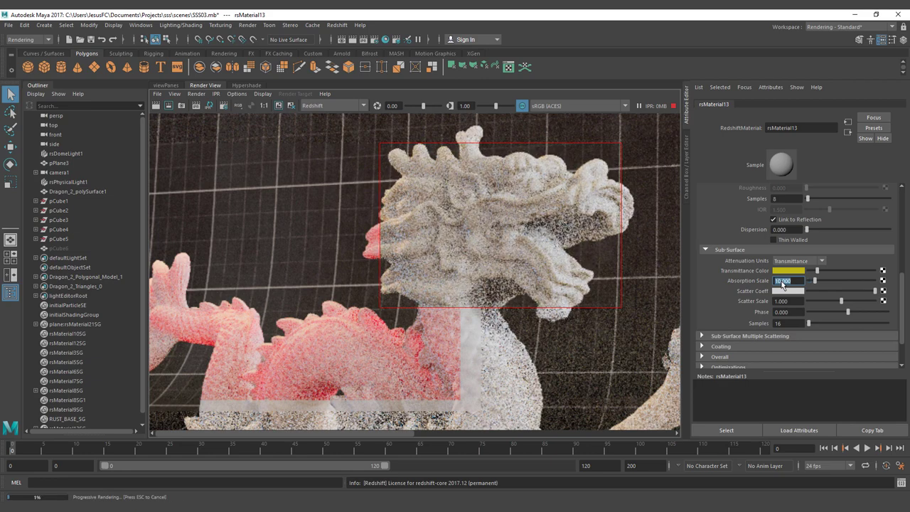
pyautogui.moveTo(334, 123)
pyautogui.mouseDown()
pyautogui.moveTo(462, 242)
pyautogui.moveTo(597, 284)
pyautogui.mouseUp()
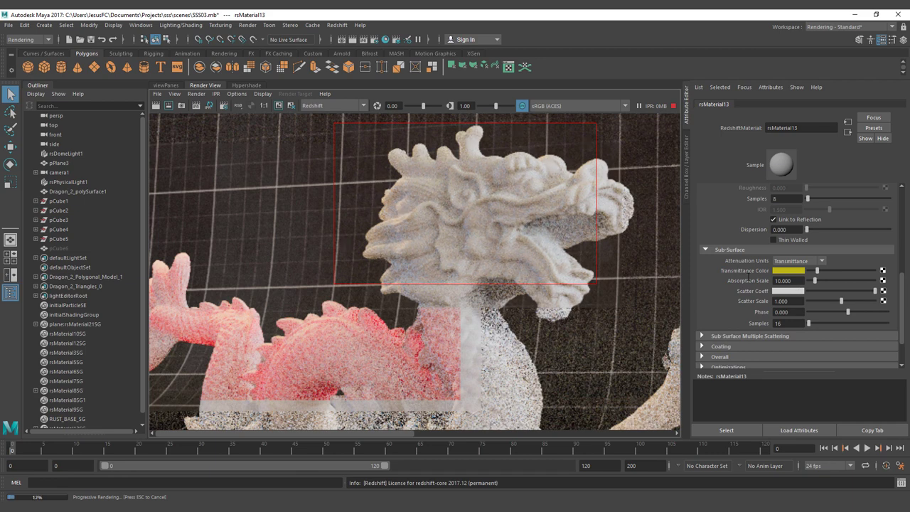
# - Lower the Absorption Scale to 0.1 for comparison and set it back to 1
pyautogui.doubleClick(782, 280)
pyautogui.write('0.1')
pyautogui.press('Return')
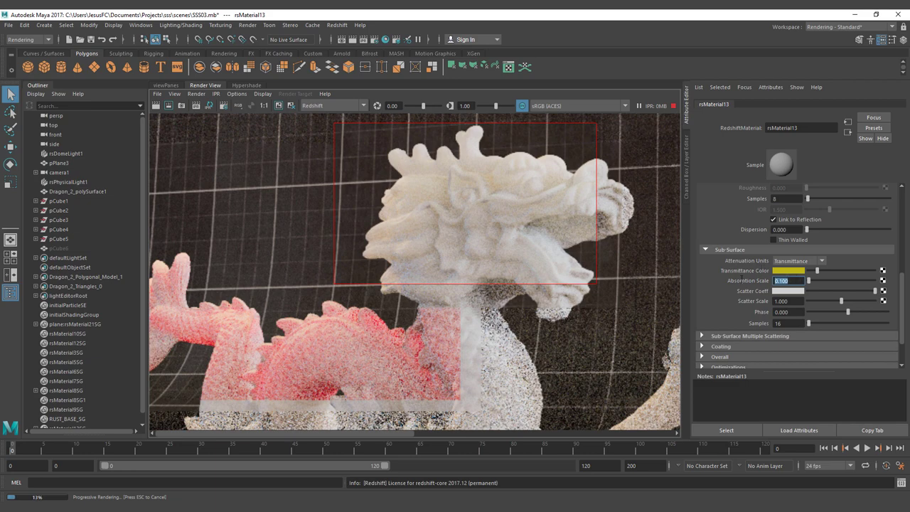
pyautogui.write('1')
pyautogui.press('Return')
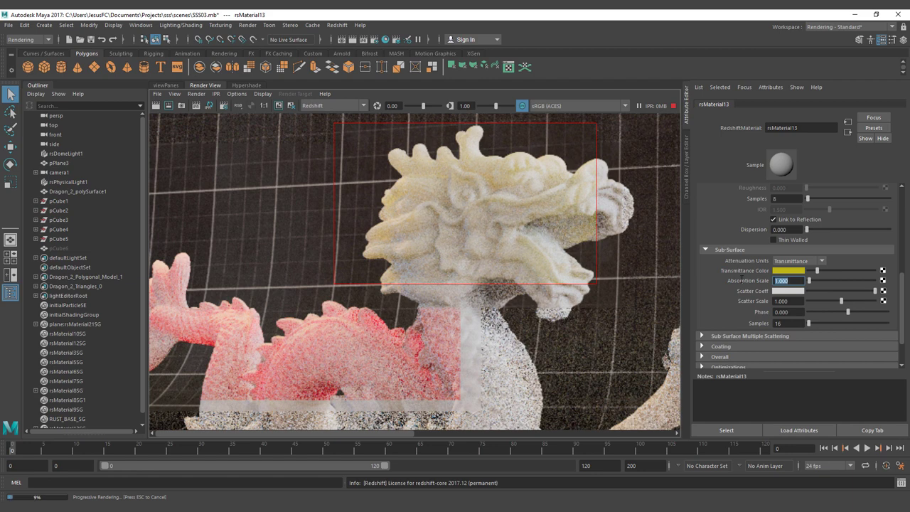
# - Lighten the Transmittance Color to a pale yellow to compare the scattering on the dragon's head
pyautogui.click(784, 271)
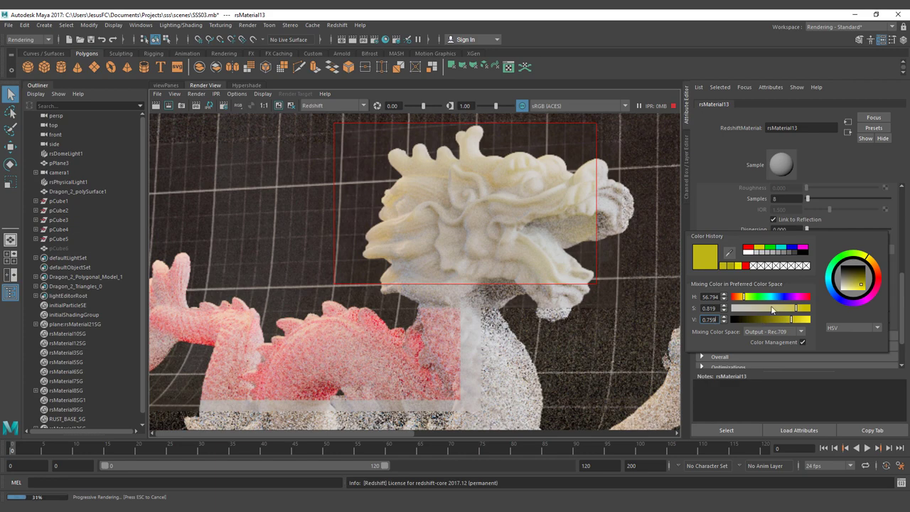
pyautogui.moveTo(817, 271); pyautogui.dragTo(854, 271)
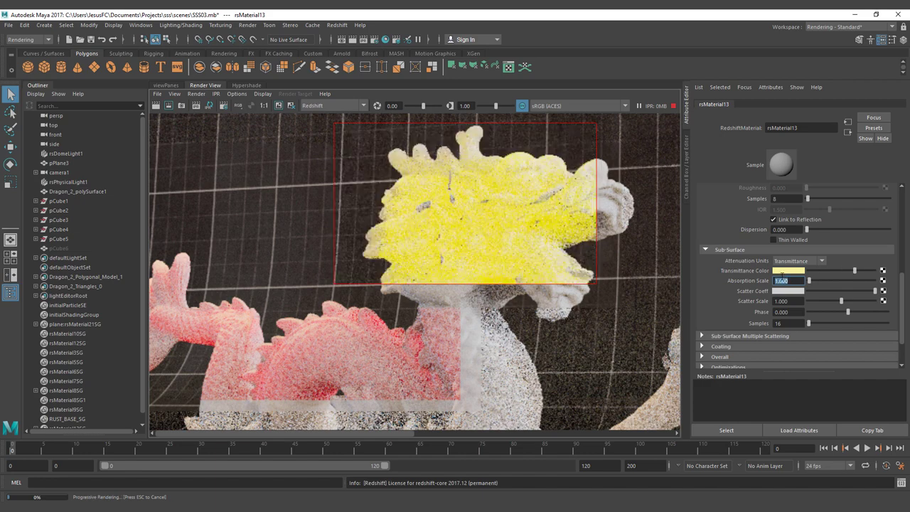
pyautogui.click(837, 272)
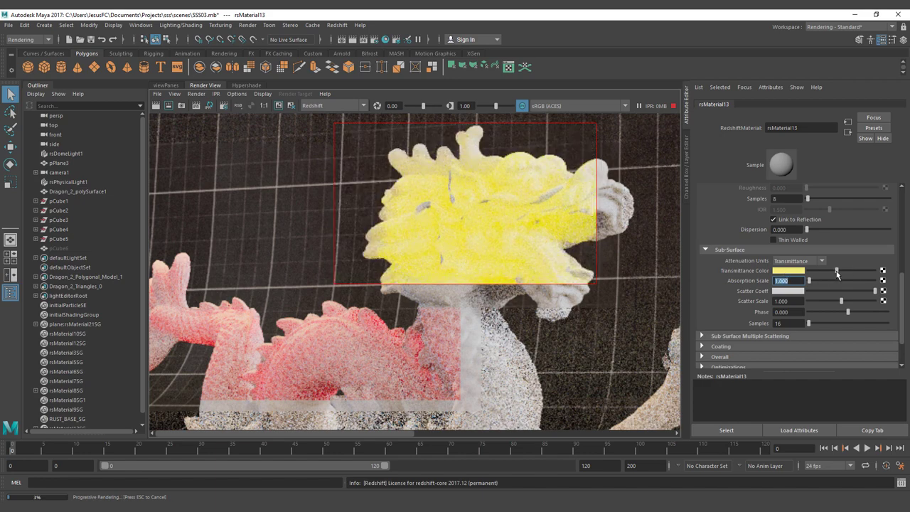
# - Darken the Transmittance Color to a saturated dark yellow and fine-tune its brightness
pyautogui.click(789, 271)
pyautogui.click(783, 317)
pyautogui.click(800, 307)
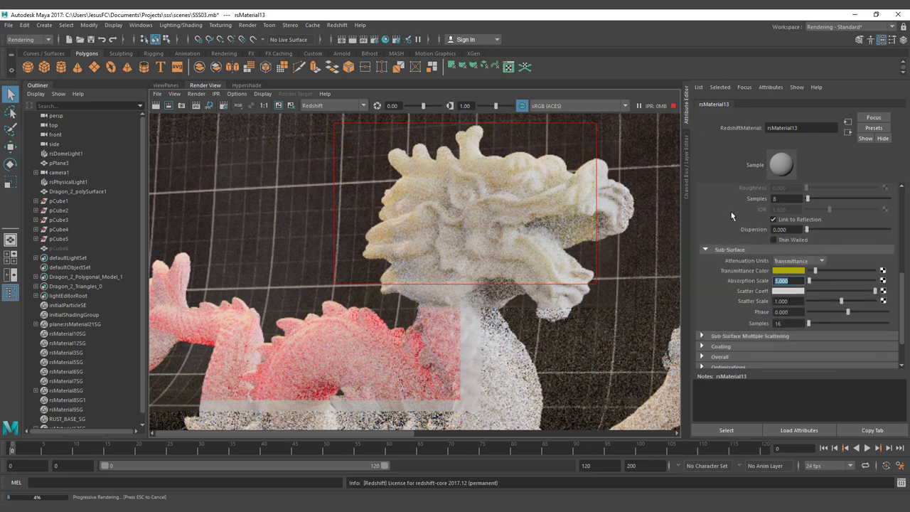
pyautogui.click(825, 271)
pyautogui.moveTo(824, 271); pyautogui.dragTo(817, 271)
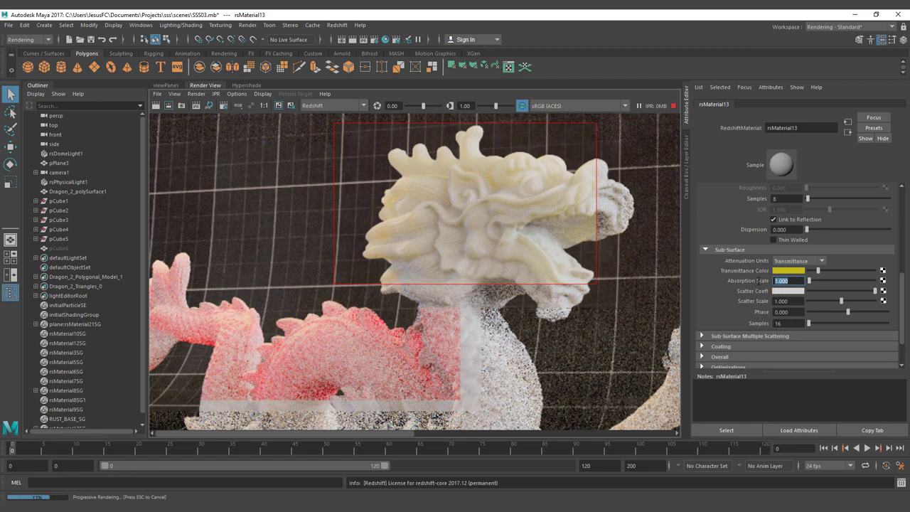
# - Compare Absorption Scale values of 2 and 10 on the dark yellow material, and restore the scale to 1
pyautogui.press('Return')
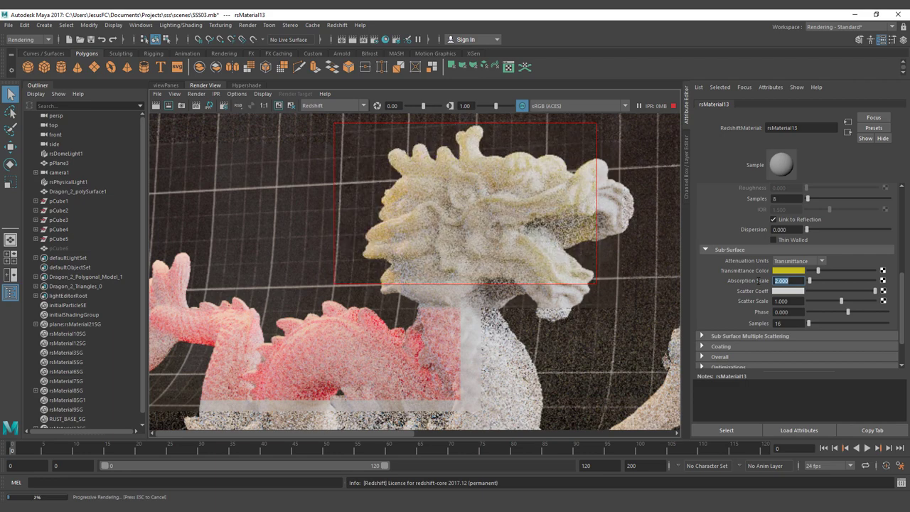
pyautogui.write('10')
pyautogui.press('Return')
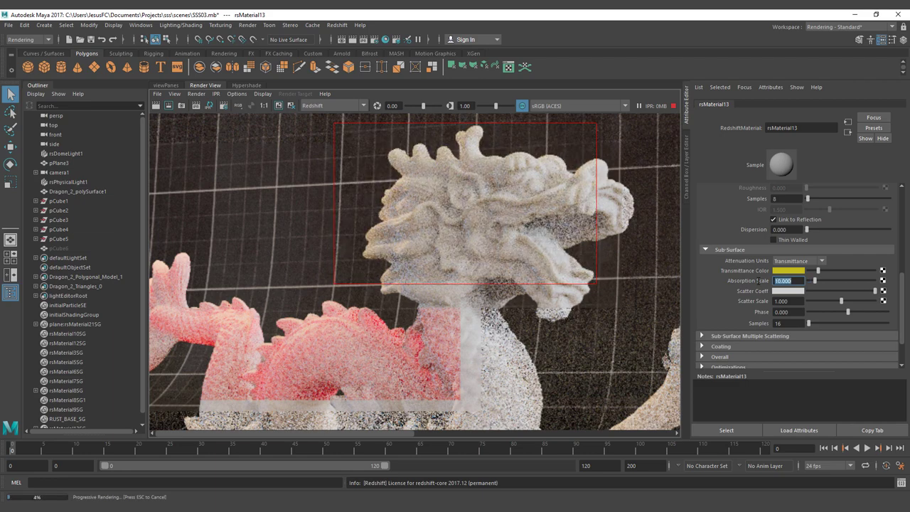
pyautogui.write('1')
pyautogui.press('Return')
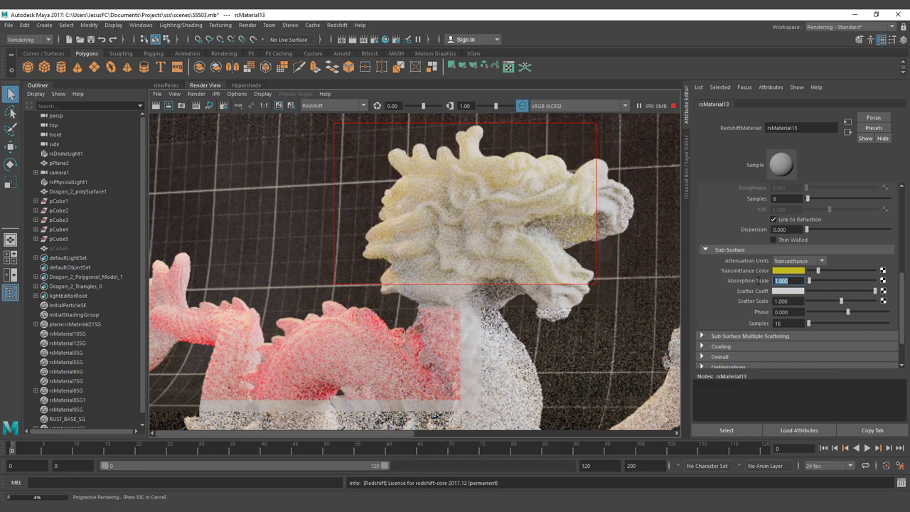
# - Lighten the Transmittance Color to pale yellow and raise the Absorption Scale to 20 and on to 40
pyautogui.moveTo(818, 270); pyautogui.dragTo(856, 273)
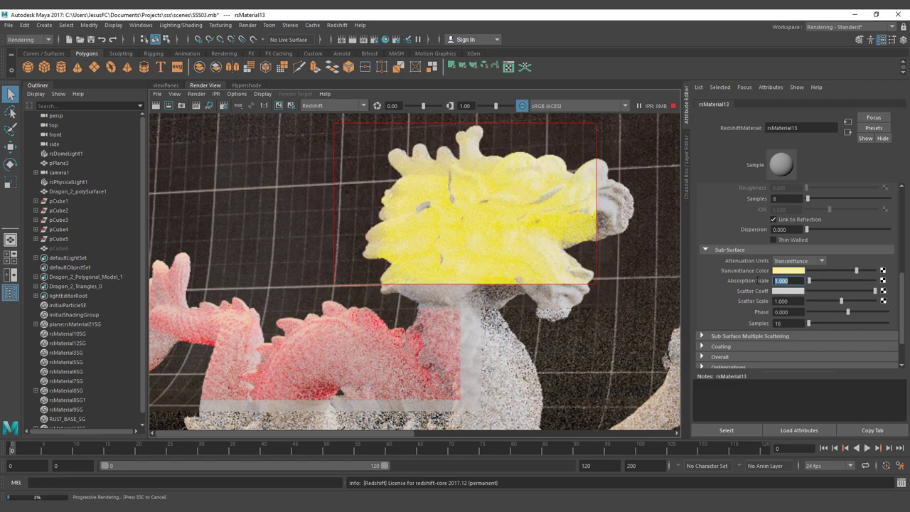
pyautogui.write('20')
pyautogui.press('Return')
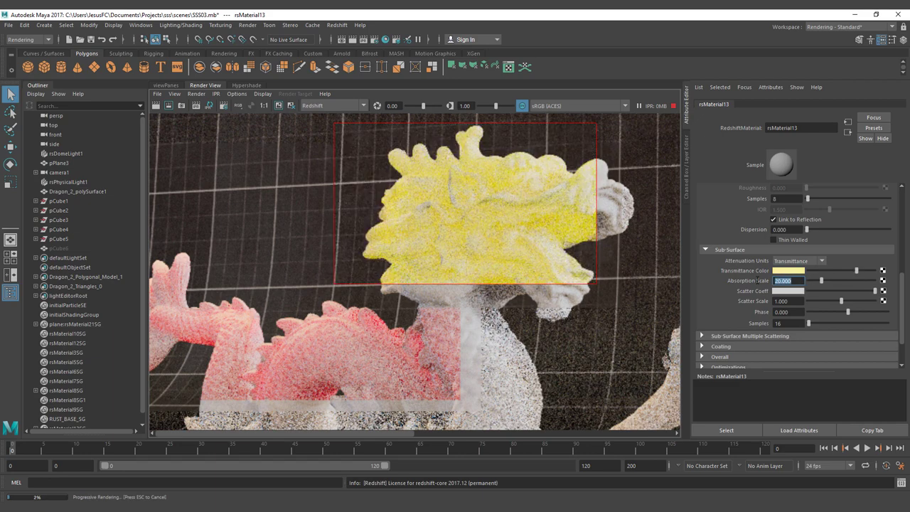
pyautogui.write('40')
pyautogui.press('Return')
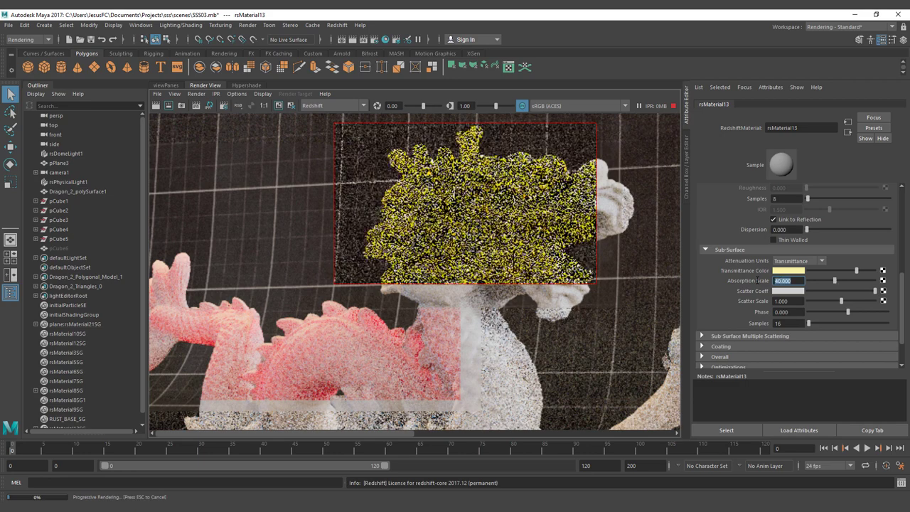
# - Compare Absorption Scale values of 50 and 100 on the pale yellow material, and restore the scale to 1
pyautogui.write('80')
pyautogui.press('Return')
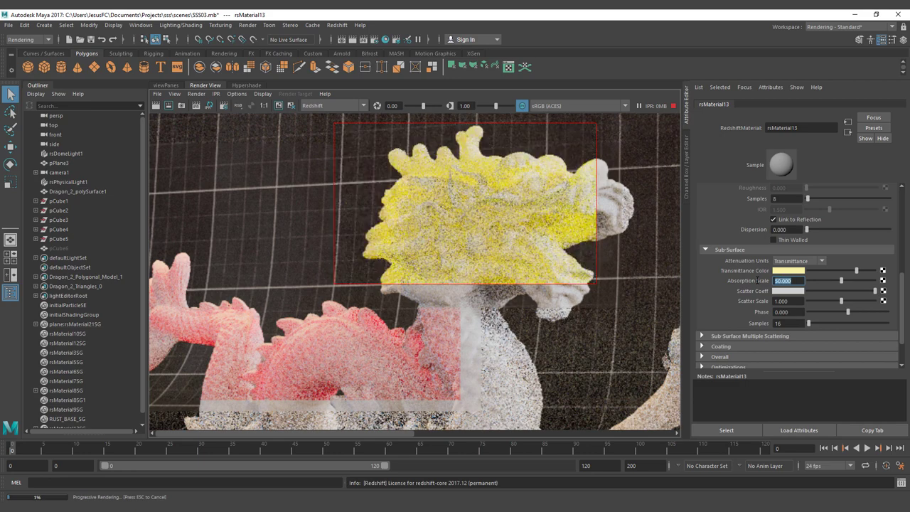
pyautogui.write('100')
pyautogui.press('Return')
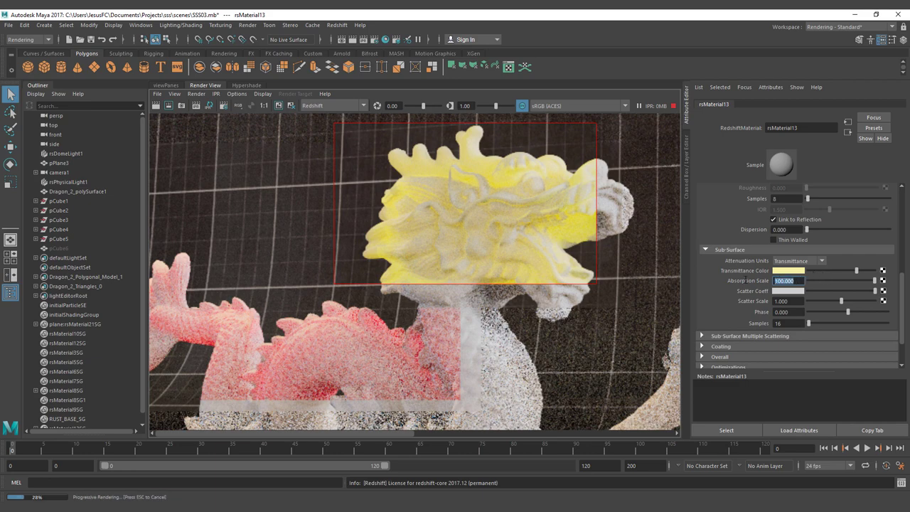
pyautogui.write('10')
pyautogui.press('Return')
# - Set the Transmittance Color to a recently used dark yellow and brighten it slightly
pyautogui.click(788, 270)
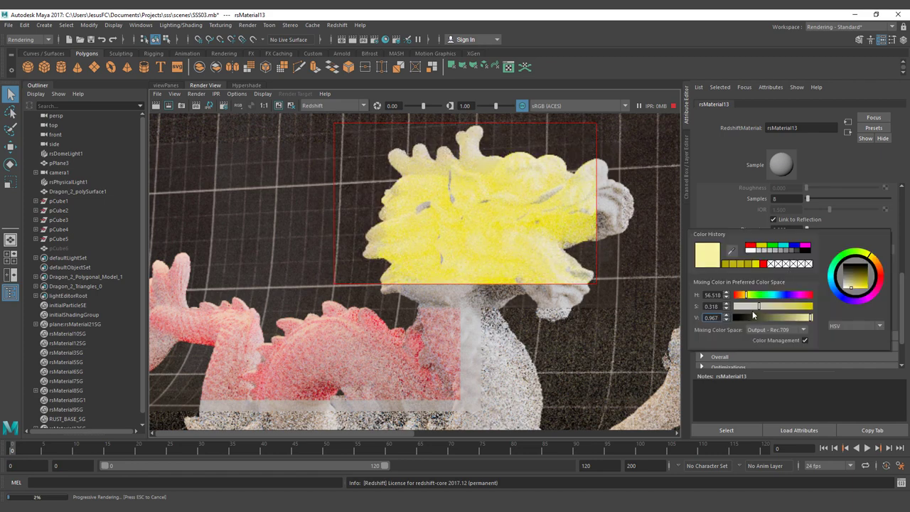
pyautogui.click(744, 264)
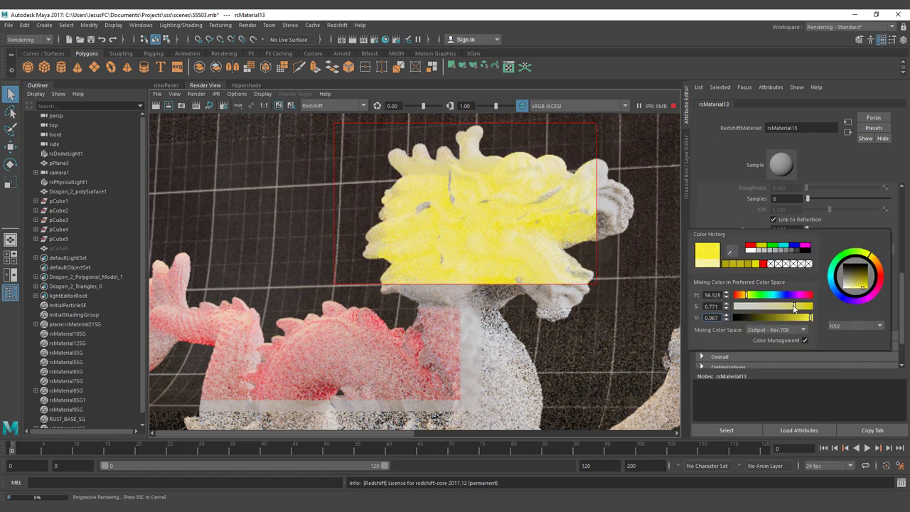
pyautogui.click(746, 265)
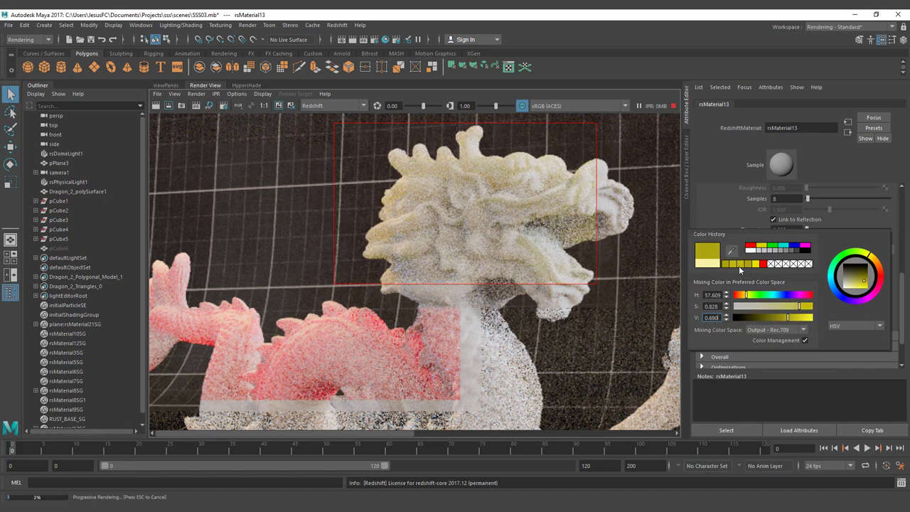
pyautogui.moveTo(789, 321); pyautogui.dragTo(796, 320)
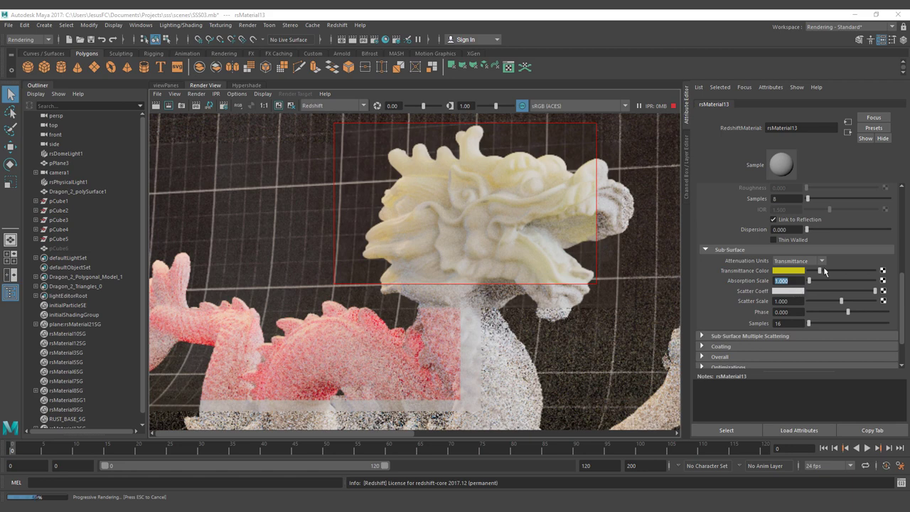
# - Raise the Transmittance Color to full white, and lower its brightness in stages to a light grey
pyautogui.moveTo(828, 272); pyautogui.dragTo(883, 276)
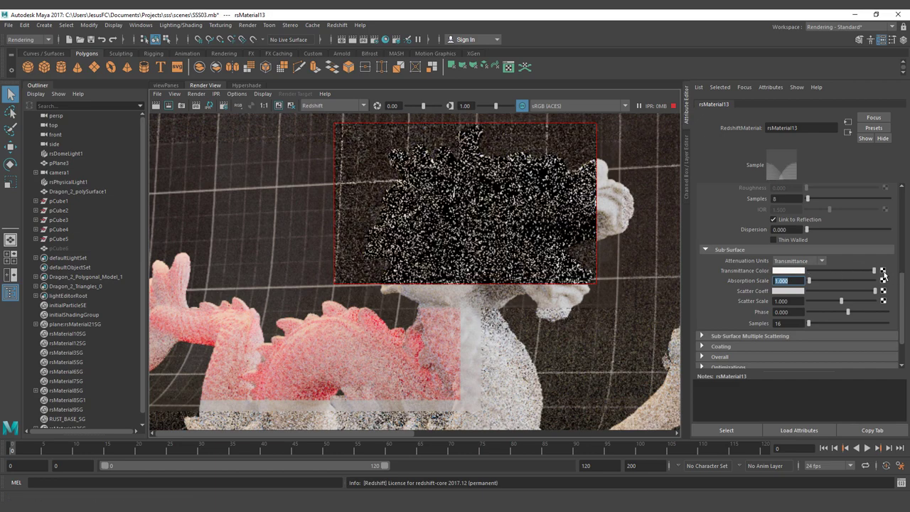
pyautogui.click(841, 273)
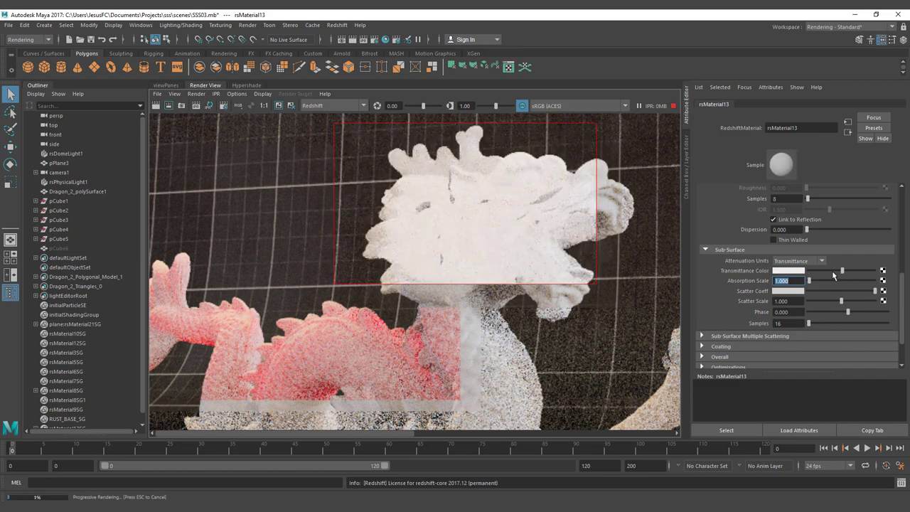
pyautogui.click(833, 271)
pyautogui.click(822, 272)
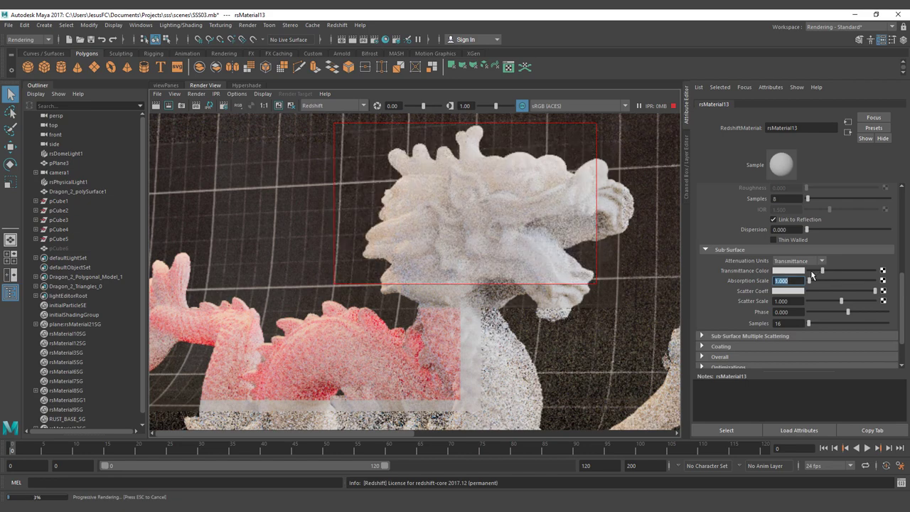
# - Test a dark yellow Scatter Coeff with the grey Transmittance Color, and return the coefficient to light grey
pyautogui.click(789, 290)
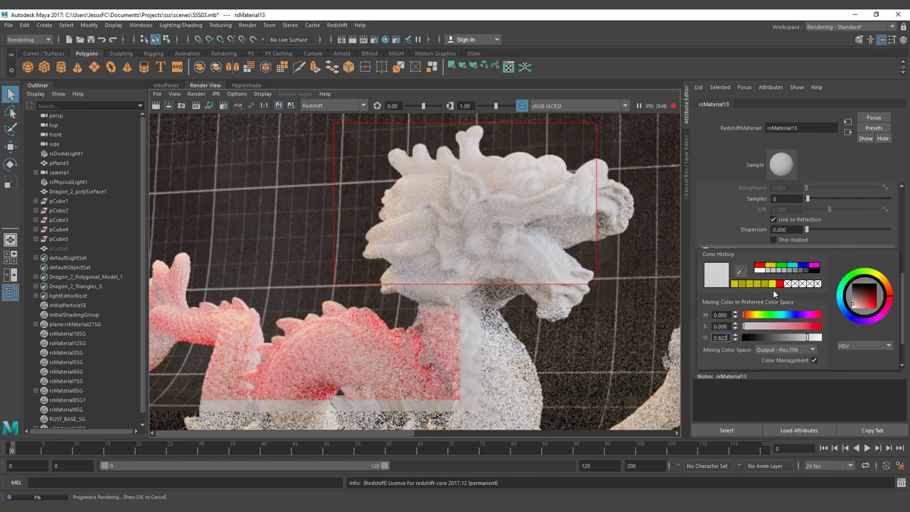
pyautogui.click(738, 285)
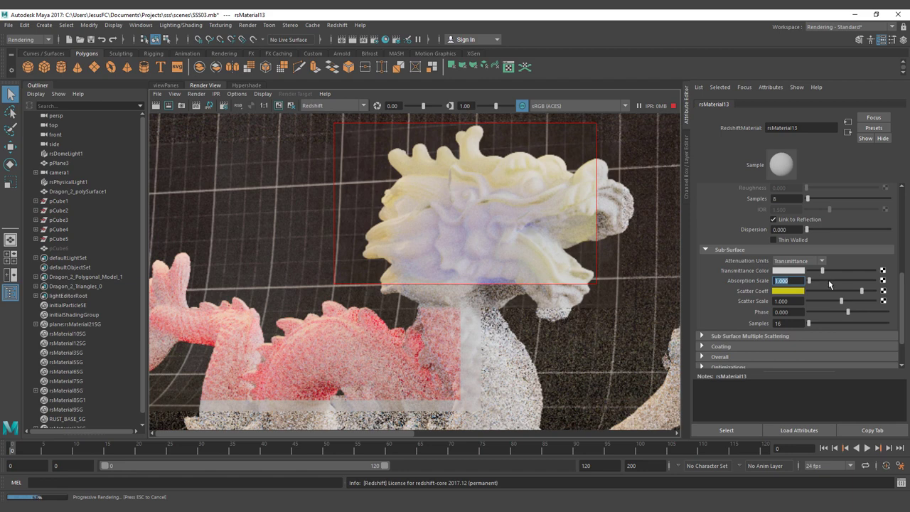
pyautogui.moveTo(824, 292); pyautogui.dragTo(856, 291)
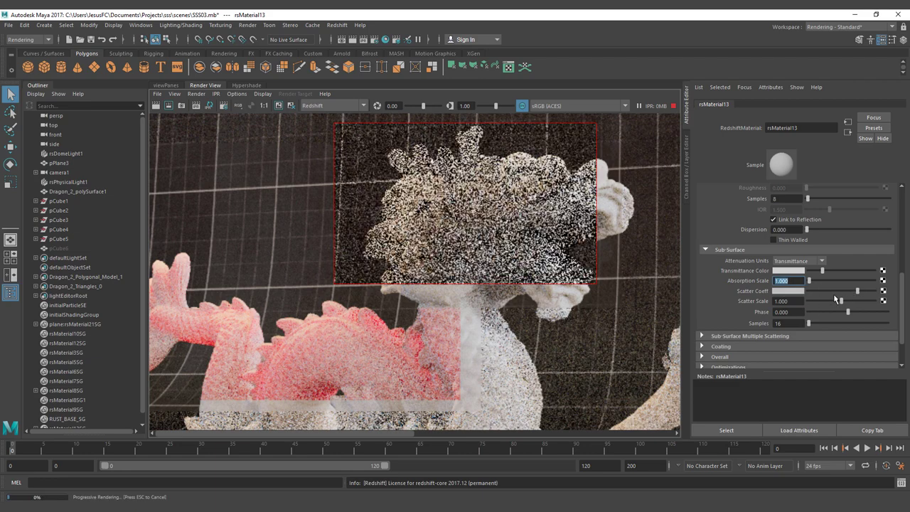
# - Set the Transmittance Color to the most recently used dark yellow
pyautogui.click(789, 271)
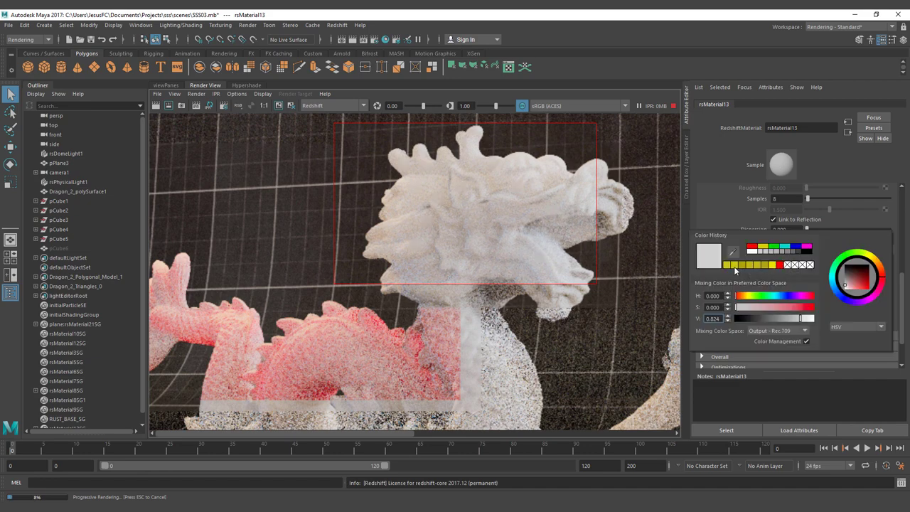
pyautogui.click(728, 264)
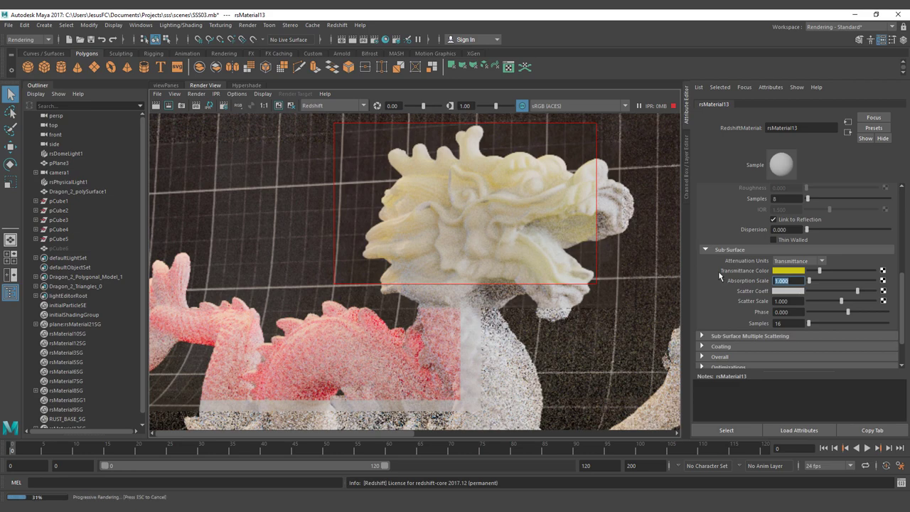
# - Compare the Scatter Coeff at black and dark grey, and raise it back to light grey
pyautogui.moveTo(857, 293); pyautogui.dragTo(807, 293)
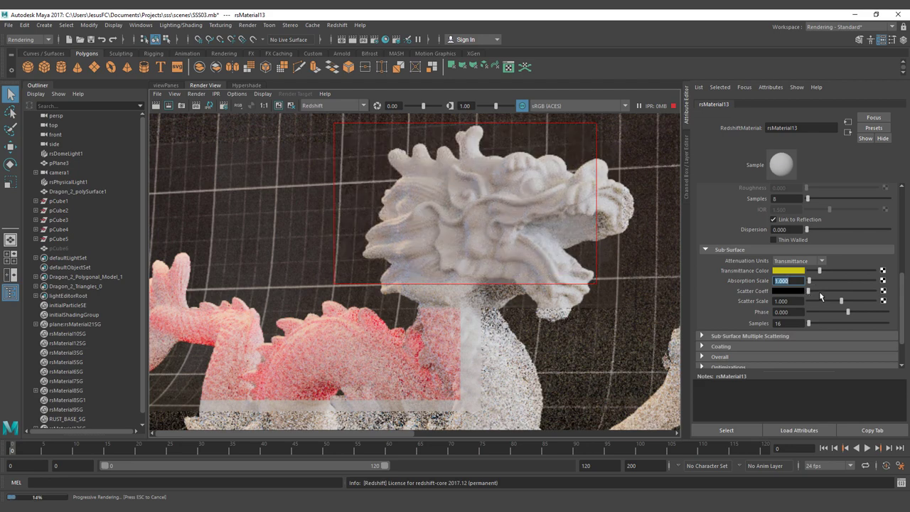
pyautogui.click(819, 291)
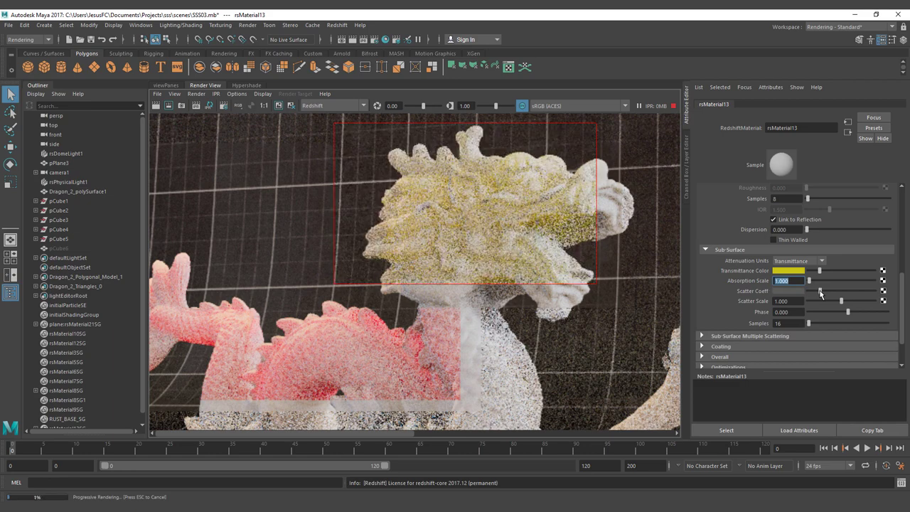
pyautogui.click(815, 292)
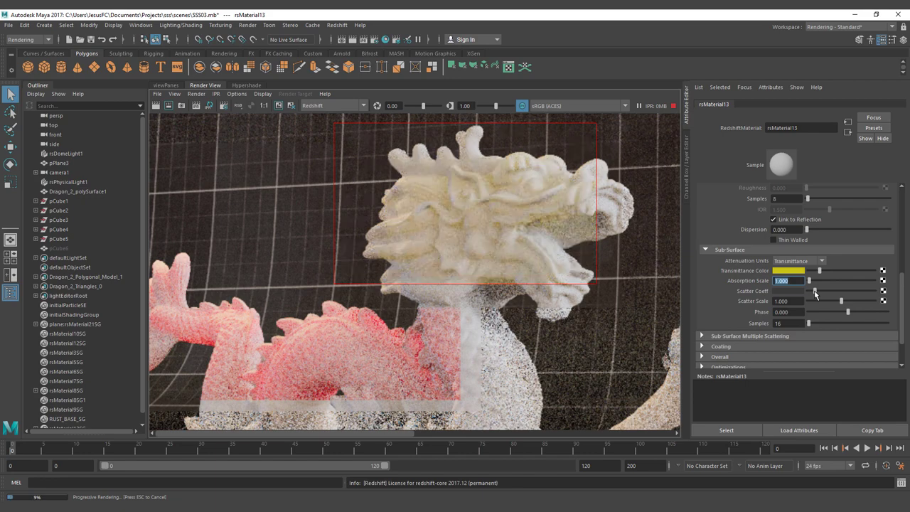
pyautogui.moveTo(815, 294); pyautogui.dragTo(855, 294)
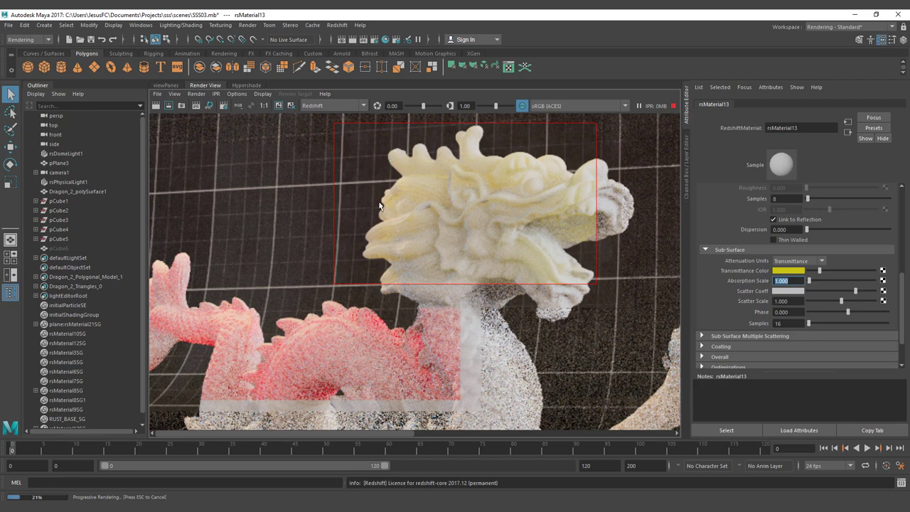
# - Brighten the Scatter Coeff to a near-white with its saturation at 0
pyautogui.click(864, 290)
pyautogui.click(874, 290)
pyautogui.click(787, 291)
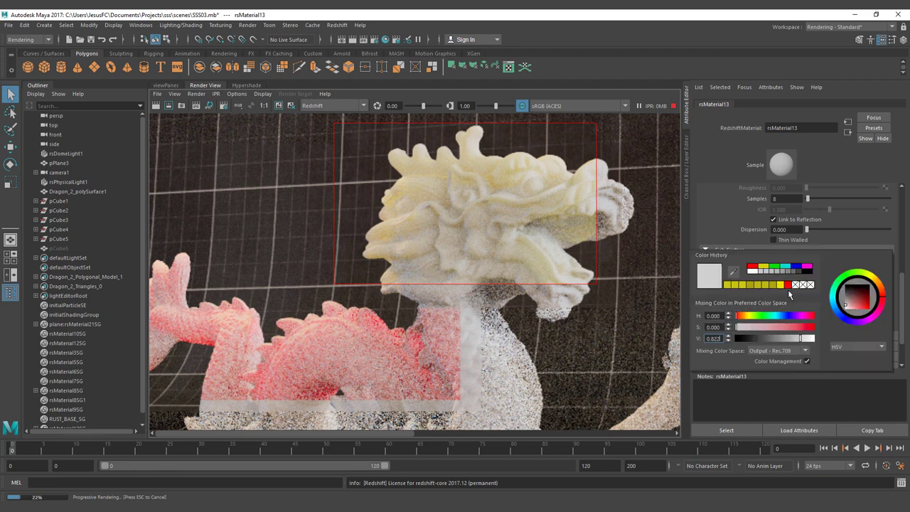
pyautogui.doubleClick(710, 338)
pyautogui.click(777, 284)
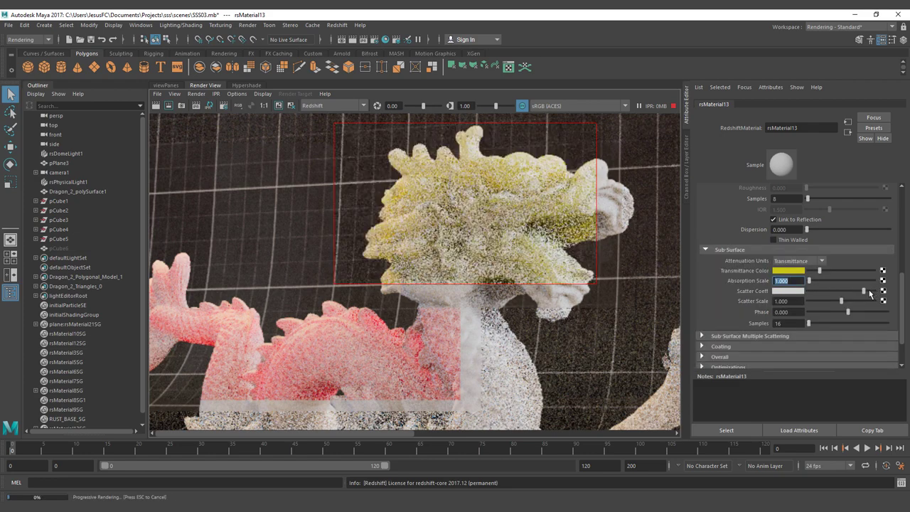
pyautogui.moveTo(869, 293); pyautogui.dragTo(892, 295)
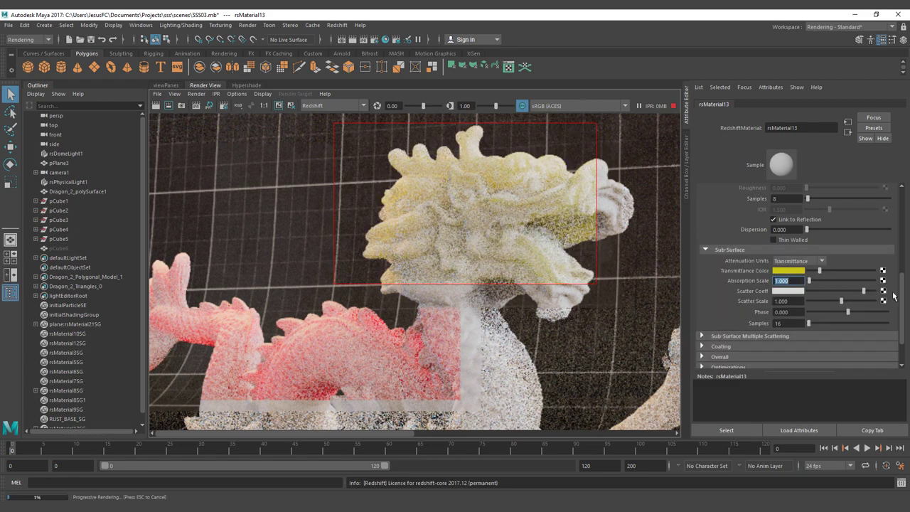
pyautogui.click(799, 291)
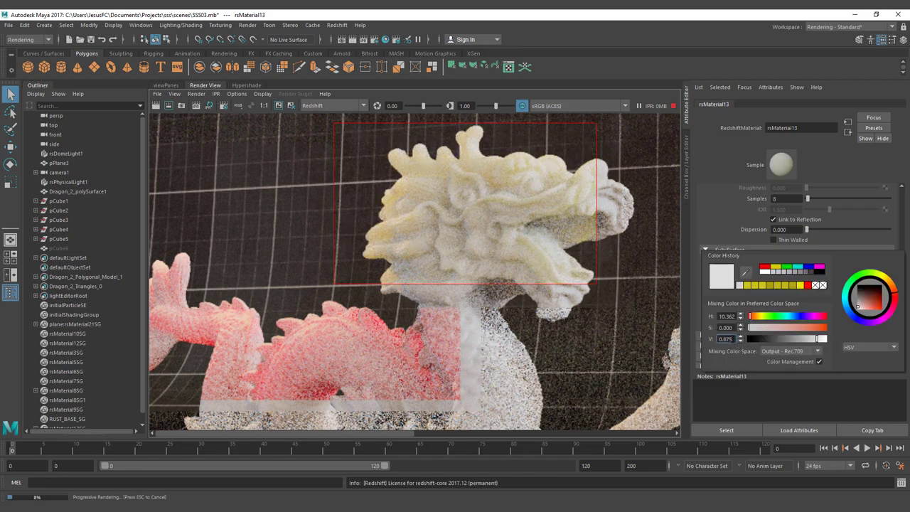
pyautogui.press('Return')
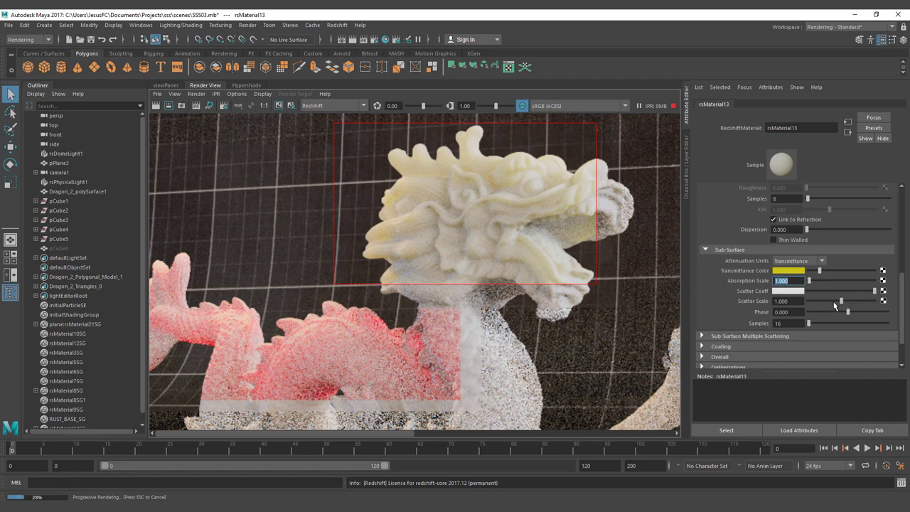
# - Compare high and low Scatter Scale values, including 1.540 and 0.129, and bring the scale to 1.151
pyautogui.click(859, 302)
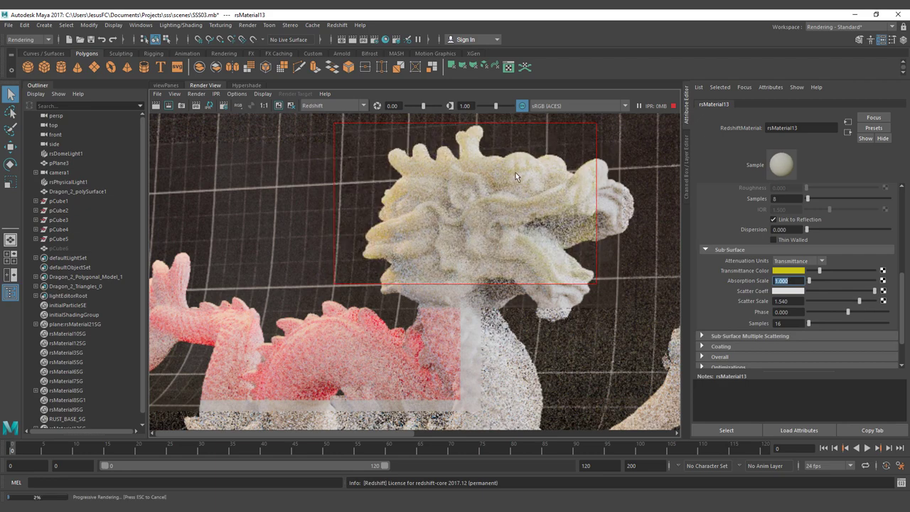
pyautogui.moveTo(858, 301); pyautogui.dragTo(874, 301)
pyautogui.click(813, 302)
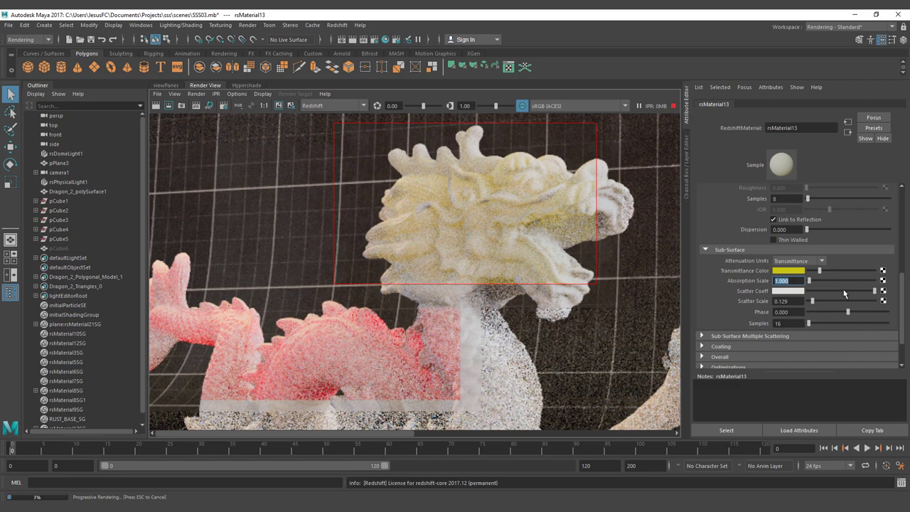
pyautogui.click(845, 301)
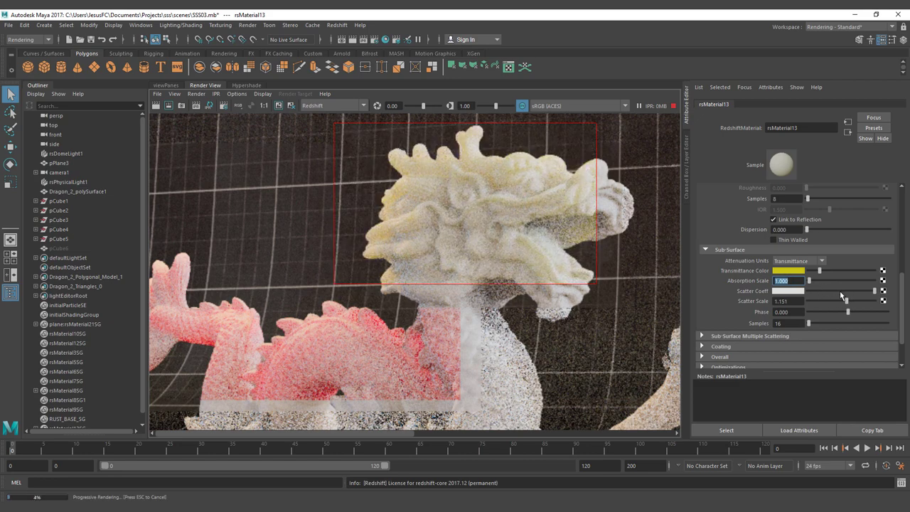
# - Darken the Scatter Coeff to a light grey, and brighten it partway towards white
pyautogui.click(846, 291)
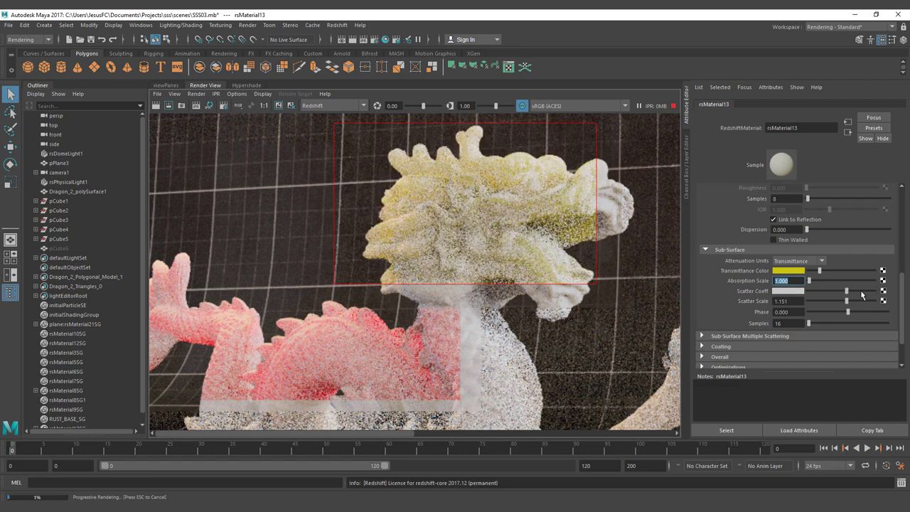
pyautogui.click(861, 292)
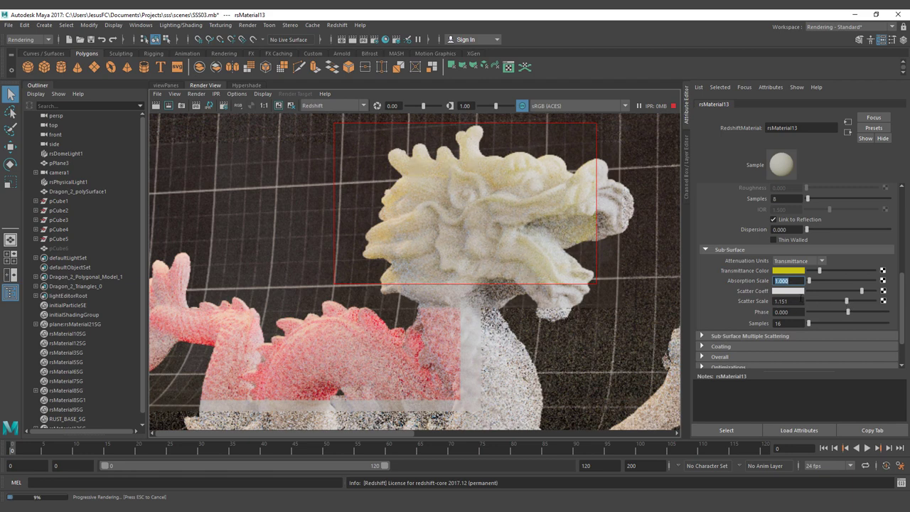
# - Compare Scatter Scale values of 0 and 1 on the dragon's head, and raise the scale to 1.439
pyautogui.press('Tab')
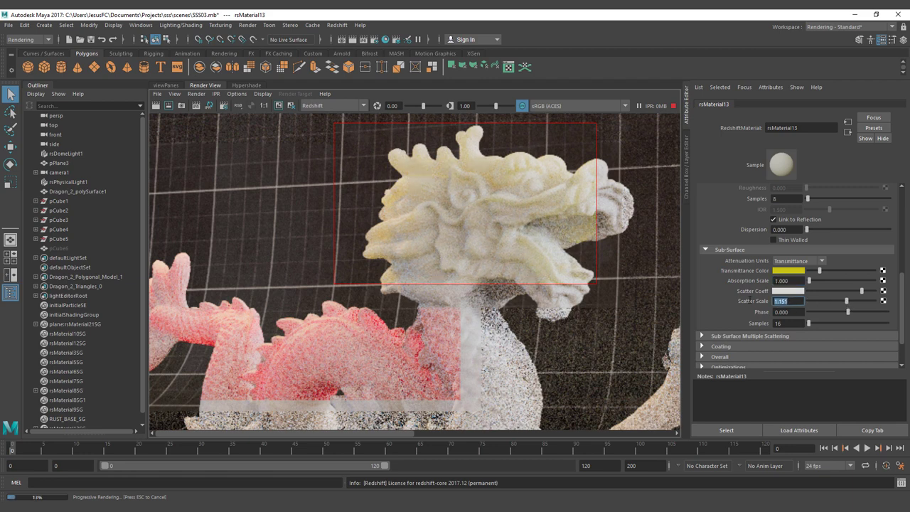
pyautogui.write('0')
pyautogui.press('Return')
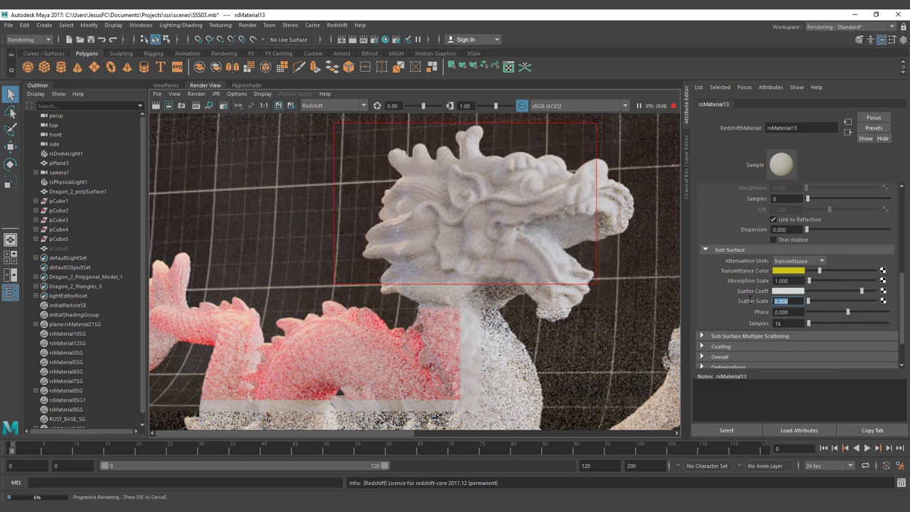
pyautogui.write('1')
pyautogui.press('Return')
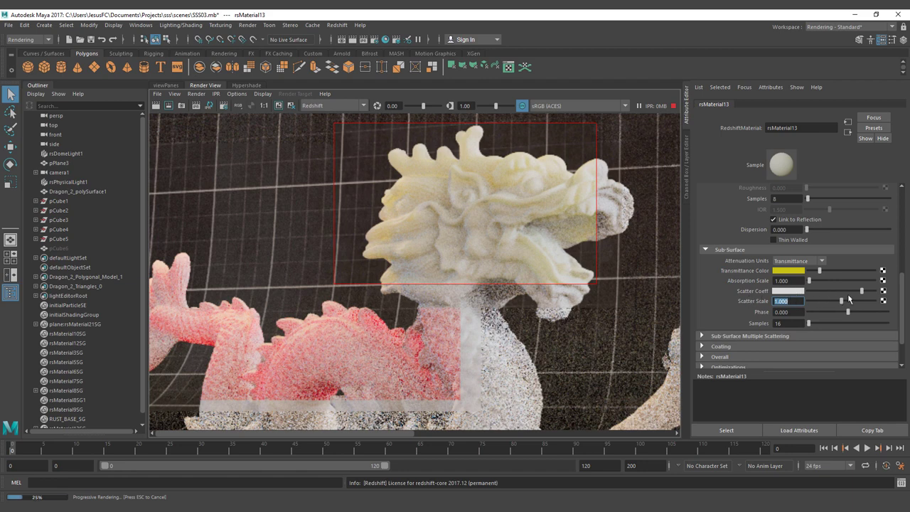
pyautogui.moveTo(841, 301); pyautogui.dragTo(855, 300)
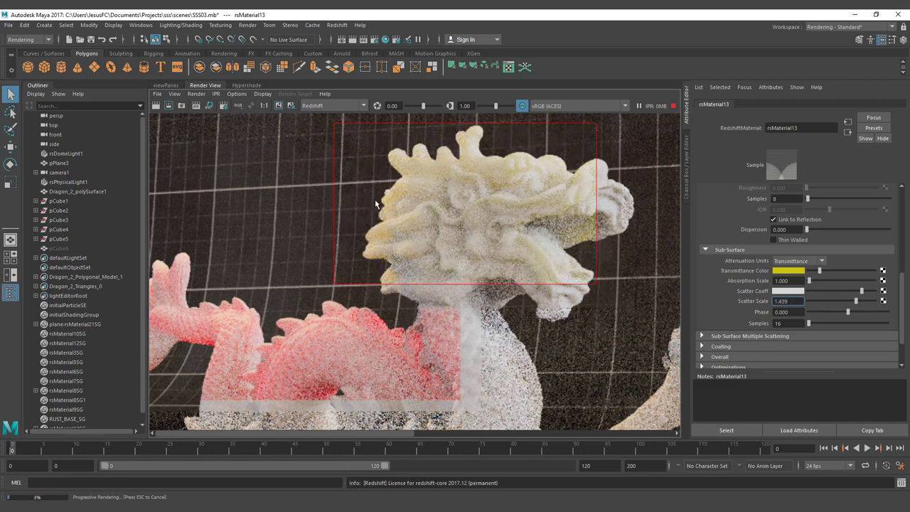
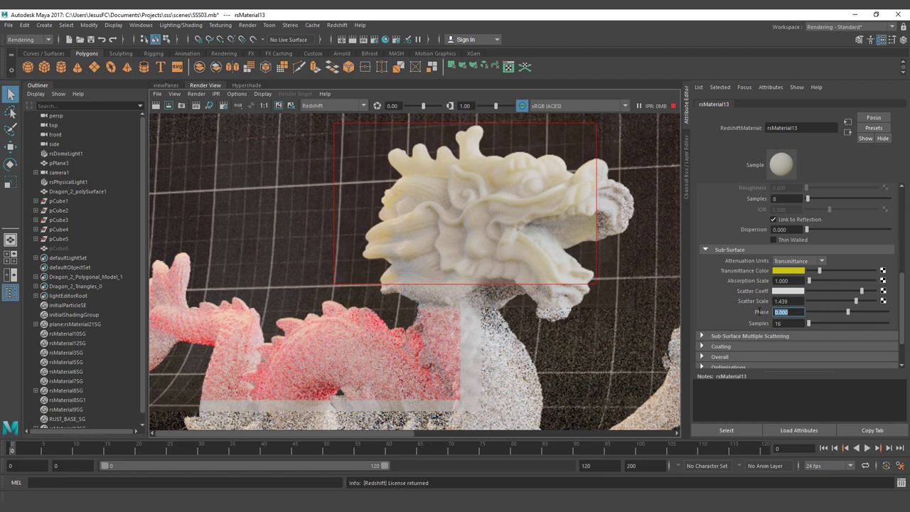
# - Set the Phase to 1 and define a larger render region covering the dragon's body, tail and lower head
pyautogui.write('1')
pyautogui.press('Return')
pyautogui.scroll(-3, 431, 305)
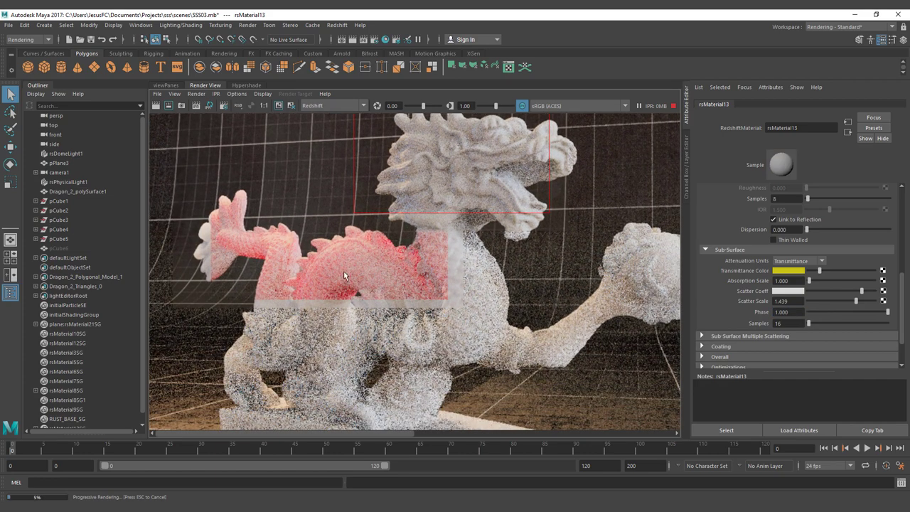
pyautogui.moveTo(192, 138); pyautogui.dragTo(579, 369)
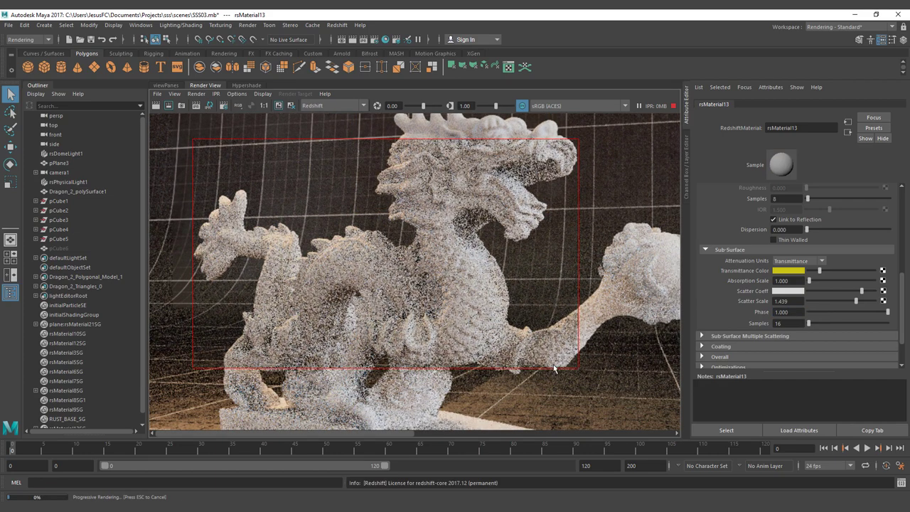
# - Render a region around the dragon, with a brighter yellow Transmittance Color and an Absorption Scale of 30.657
pyautogui.scroll(-2, 555, 368)
pyautogui.moveTo(255, 159); pyautogui.dragTo(666, 414)
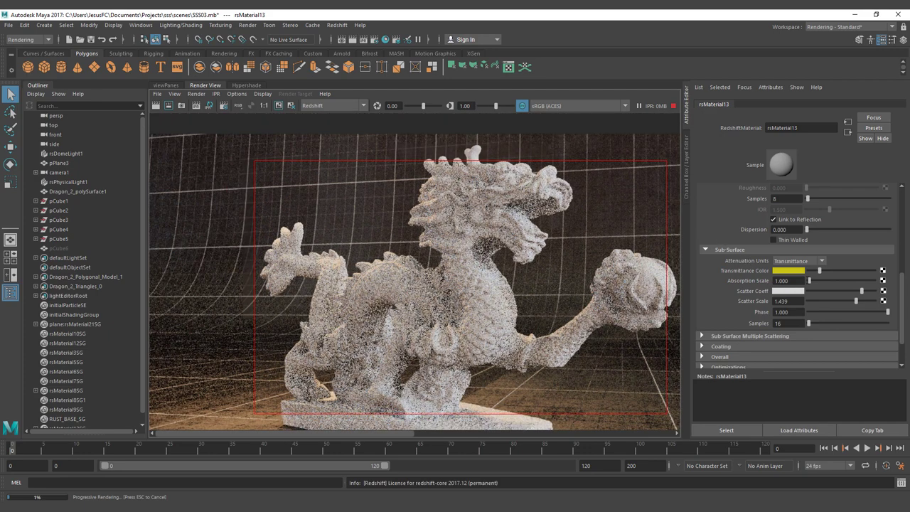
pyautogui.click(843, 270)
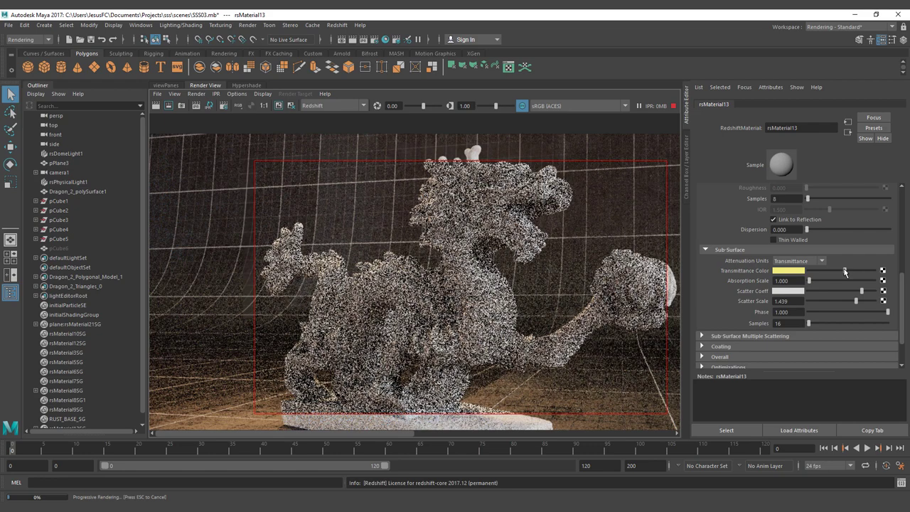
pyautogui.click(828, 282)
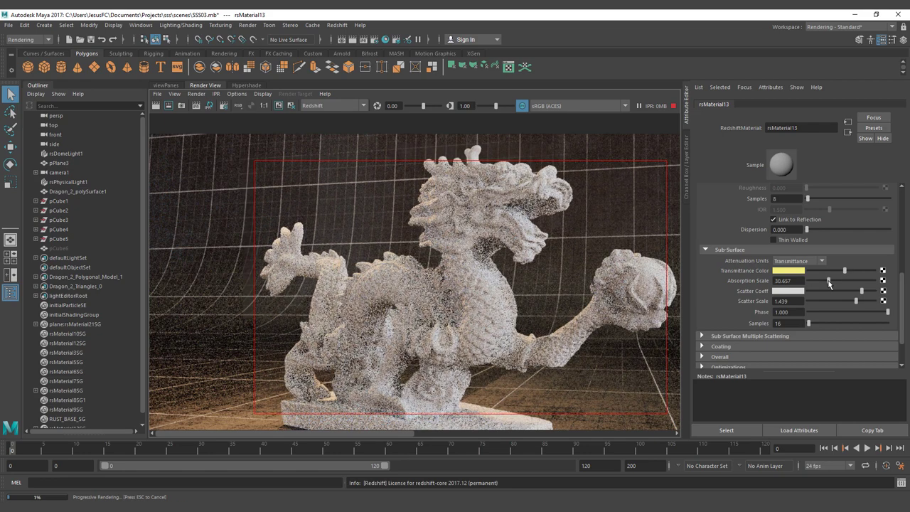
# - Compare Phase values of 0.842, 0.939 and 0.818, and enlarge the render region to cover the whole dragon
pyautogui.click(881, 313)
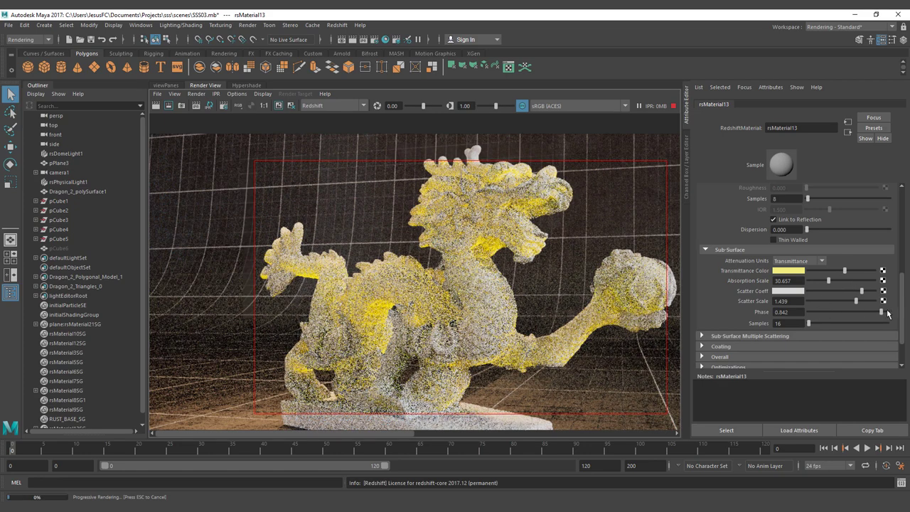
pyautogui.click(885, 313)
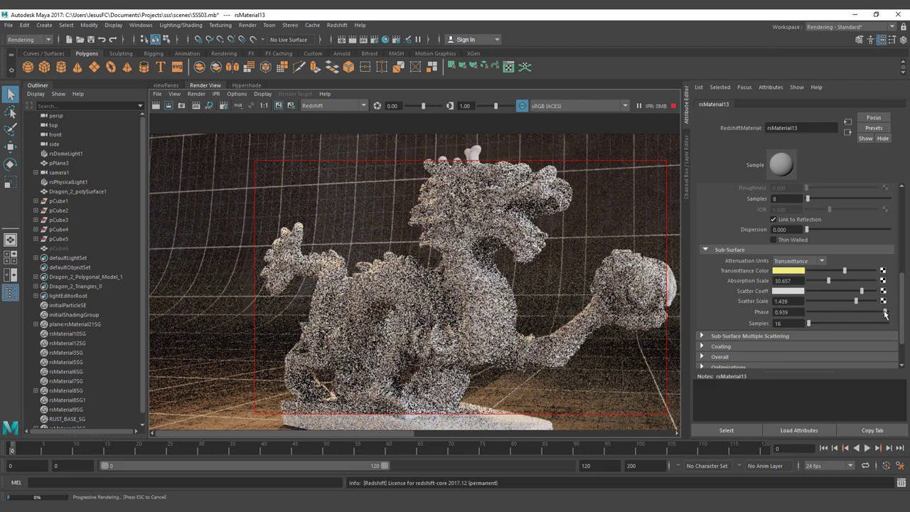
pyautogui.click(880, 312)
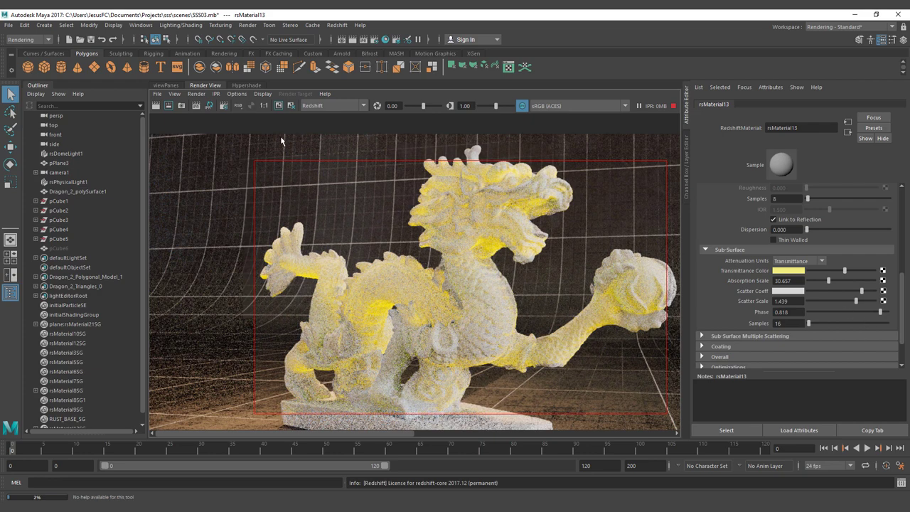
pyautogui.moveTo(671, 419); pyautogui.dragTo(677, 419)
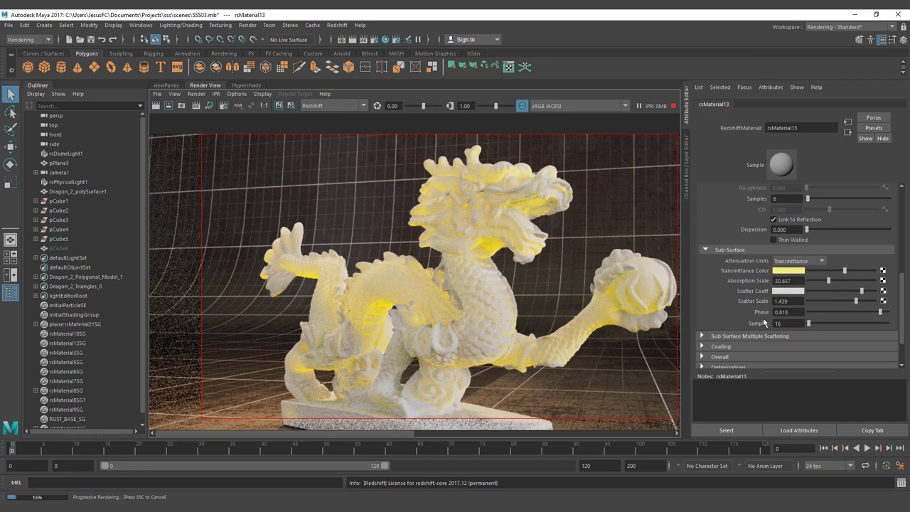
# - Compare negative Phase values of -0.952 and -0.818, and bring the Phase to -0.636
pyautogui.click(820, 314)
pyautogui.click(810, 314)
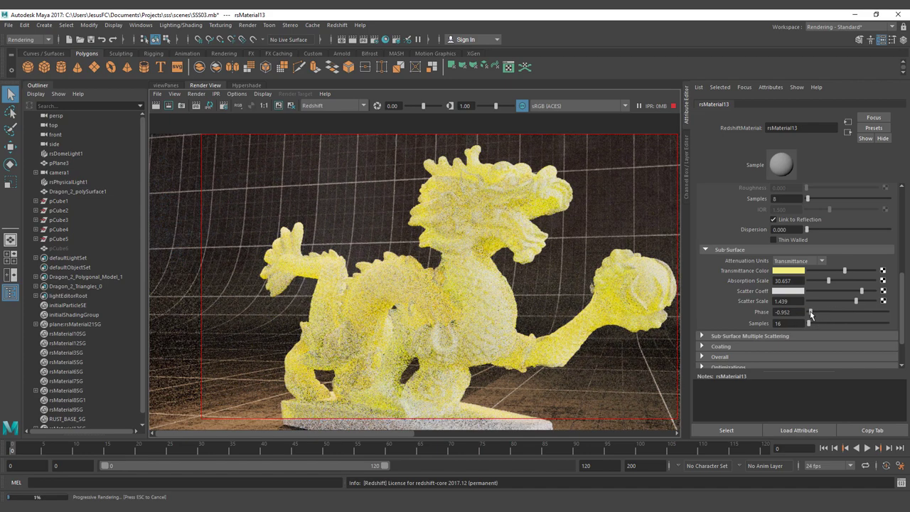
pyautogui.click(814, 314)
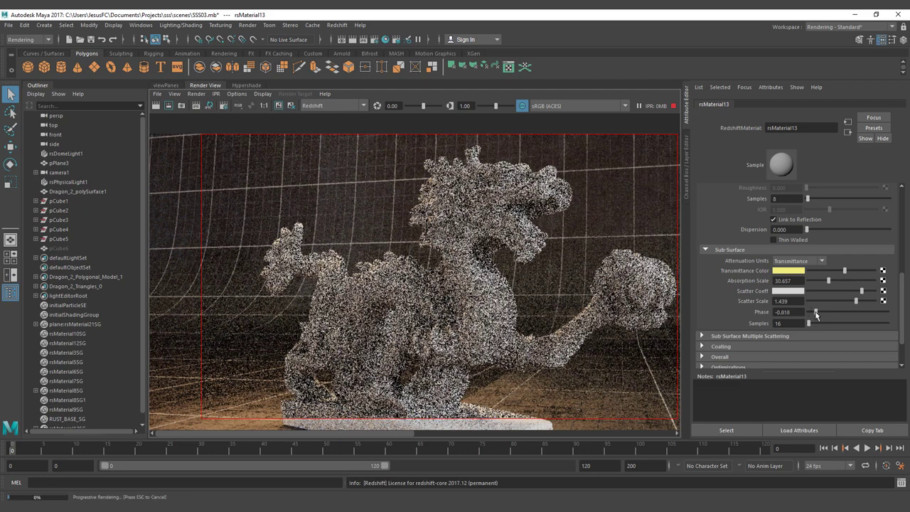
pyautogui.click(822, 313)
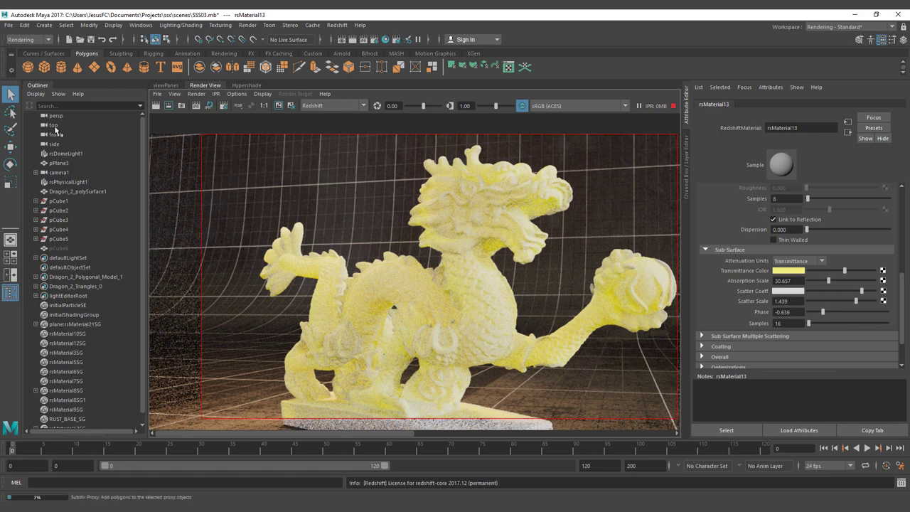
# - Turn off rsDomeLight1, and reselect rsMaterial13 to show its attributes beside the render
pyautogui.click(65, 153)
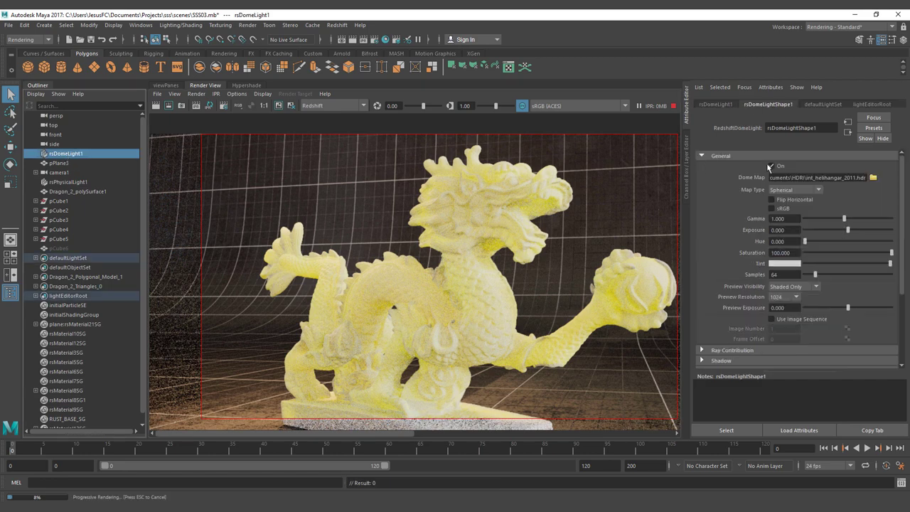
pyautogui.click(770, 166)
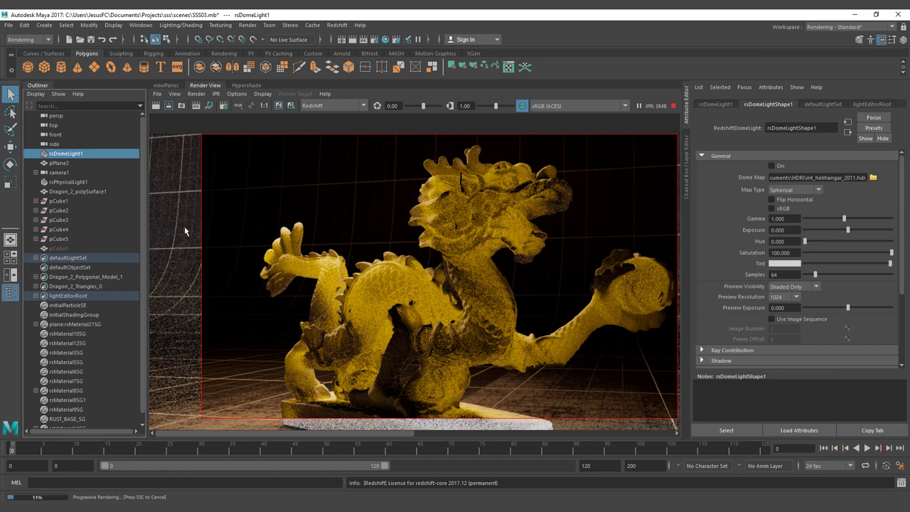
pyautogui.click(242, 86)
pyautogui.click(459, 297)
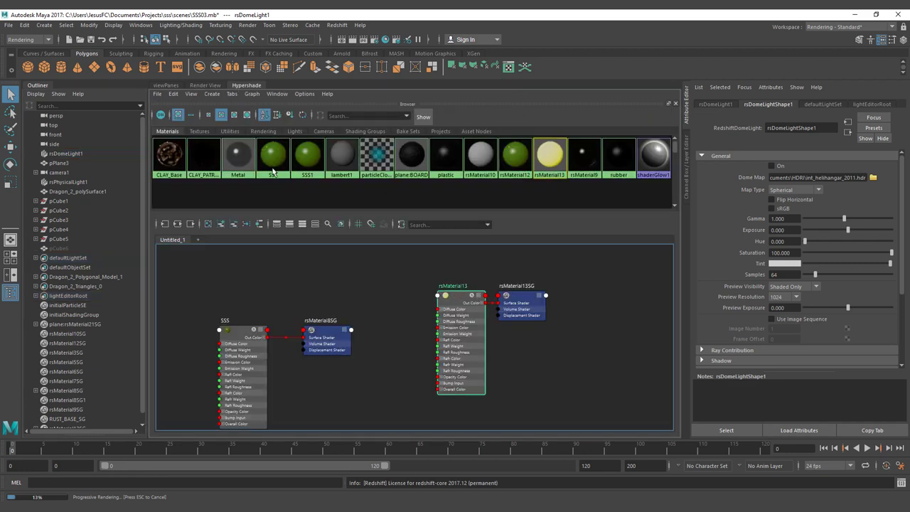
pyautogui.click(200, 85)
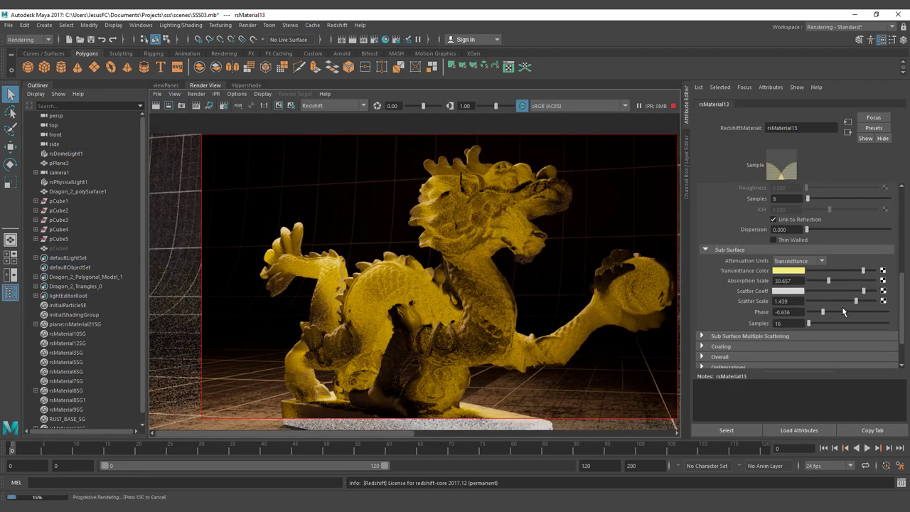
# - Compare Phase values of 0.503, 0.636 and -0.685 on the dragon with the dome light off
pyautogui.click(867, 311)
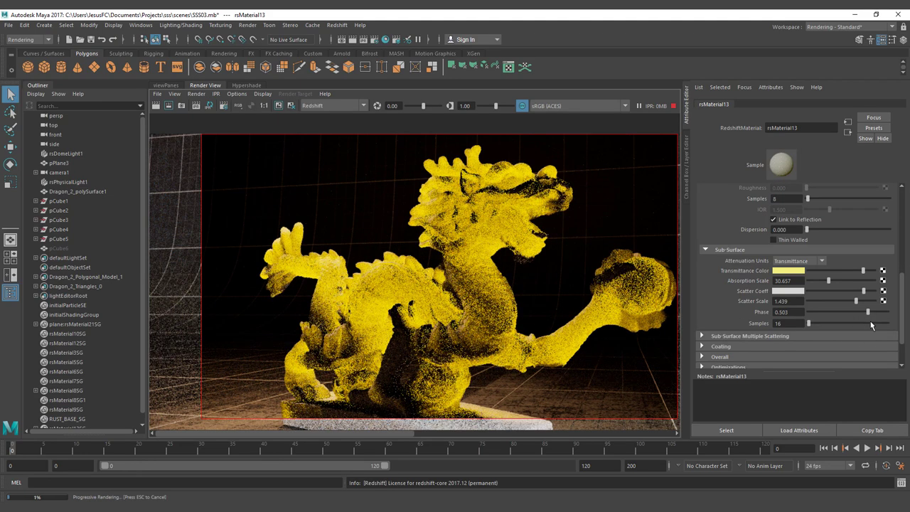
pyautogui.click(873, 311)
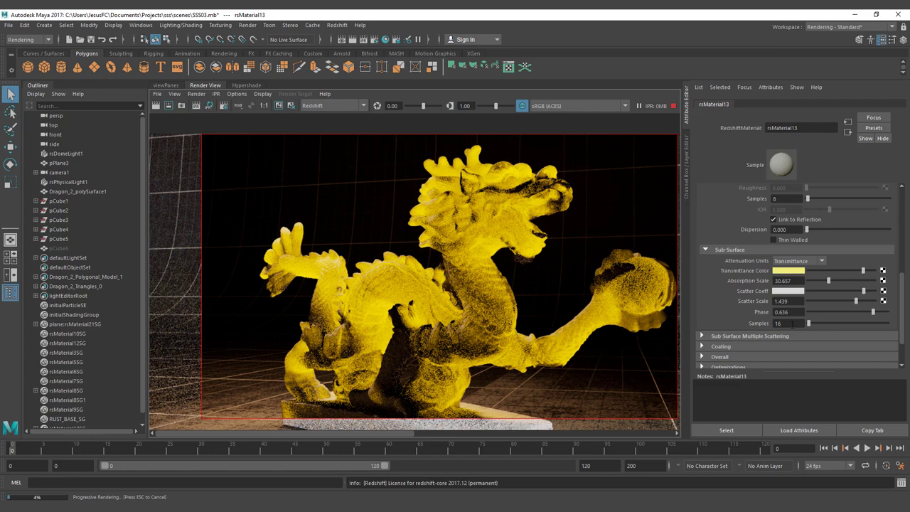
pyautogui.click(821, 313)
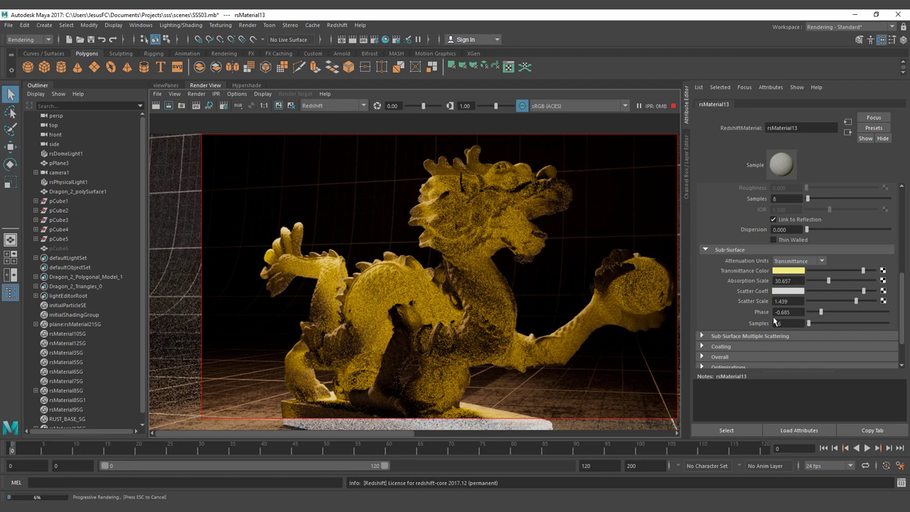
# - Turn rsDomeLight1 back on, and reselect rsMaterial13 to return to its sub-surface settings and the render
pyautogui.click(70, 156)
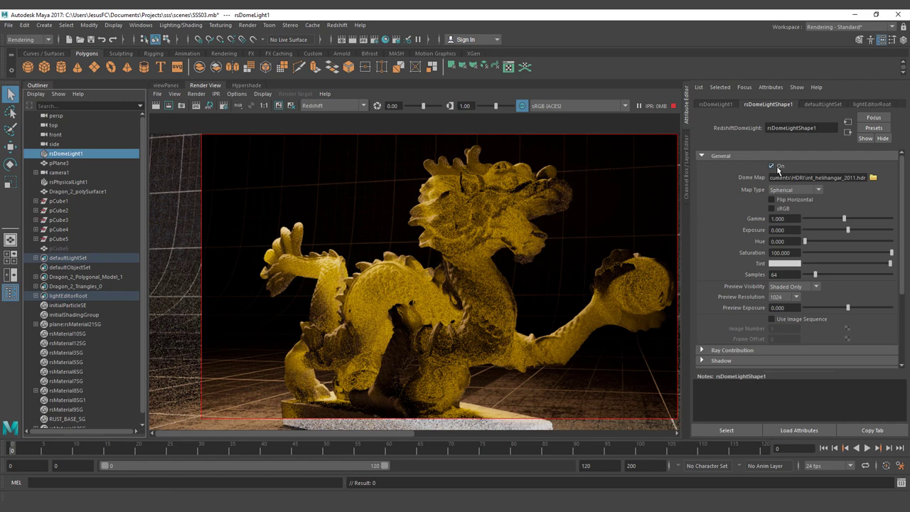
pyautogui.click(245, 85)
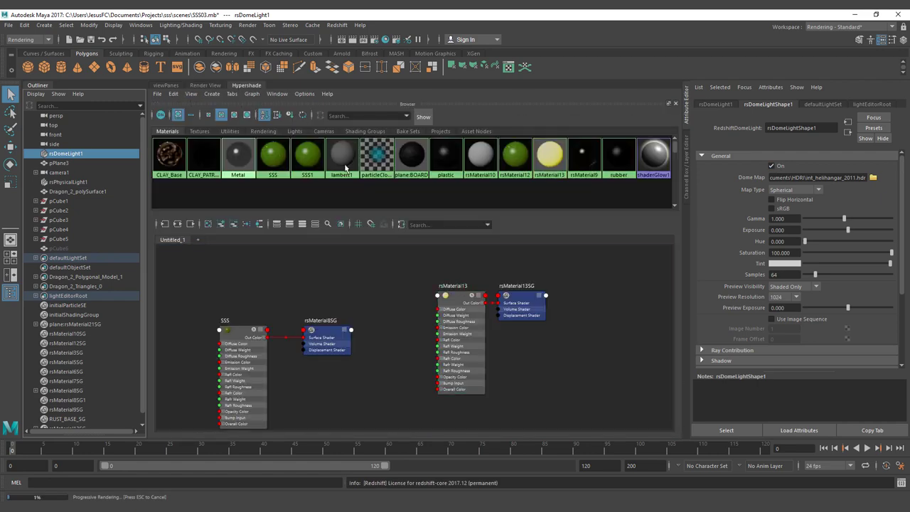
pyautogui.click(446, 295)
pyautogui.click(205, 85)
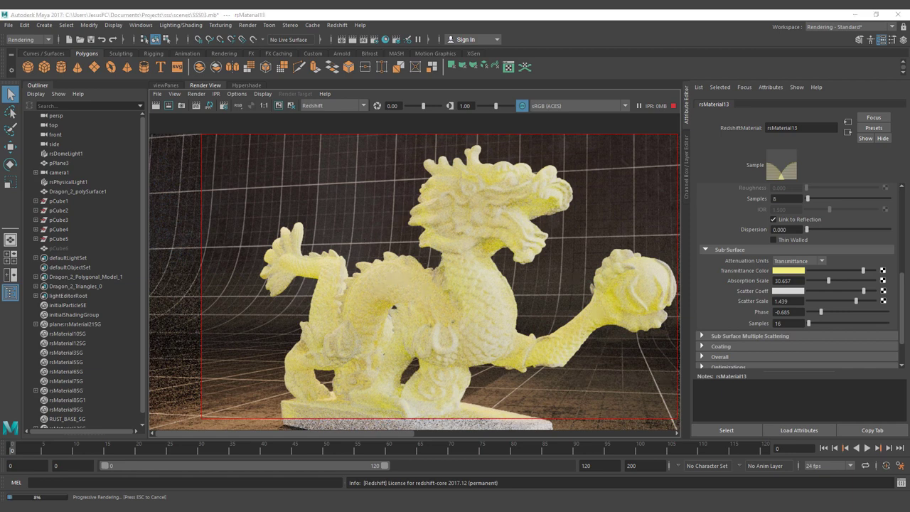
# - Set the Transmittance Color to a deeper yellow with hue 57.604, saturation 0.829 and value 0.804
pyautogui.click(799, 272)
pyautogui.click(755, 268)
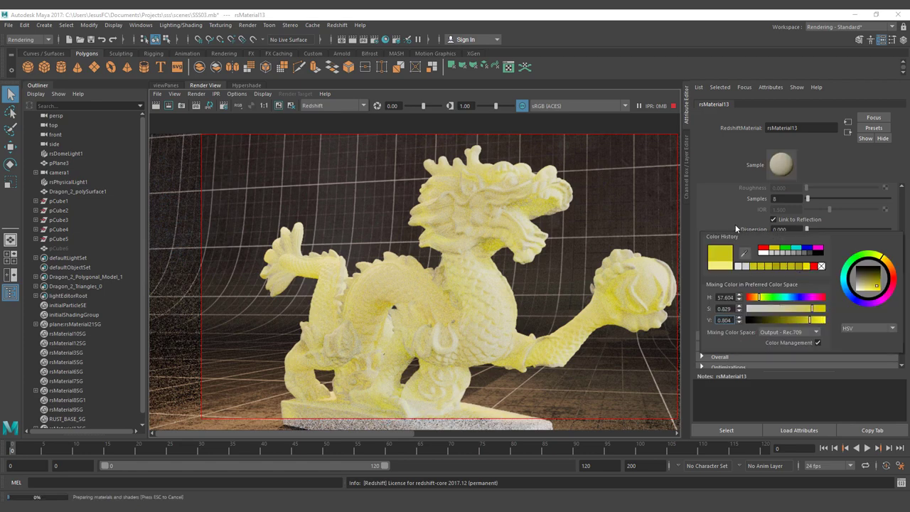
pyautogui.click(733, 221)
# - Set the Absorption Scale to 1 and raise the Phase to 0.515
pyautogui.click(779, 280)
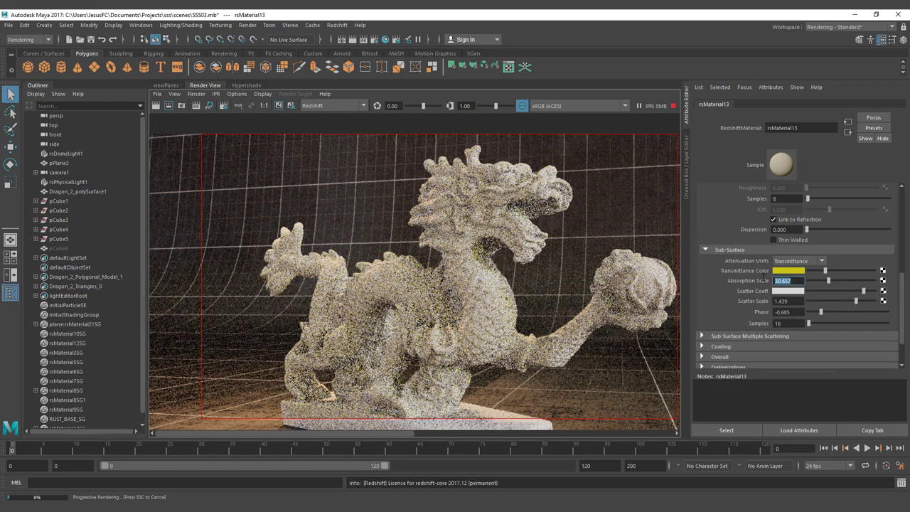
pyautogui.write('1')
pyautogui.press('Return')
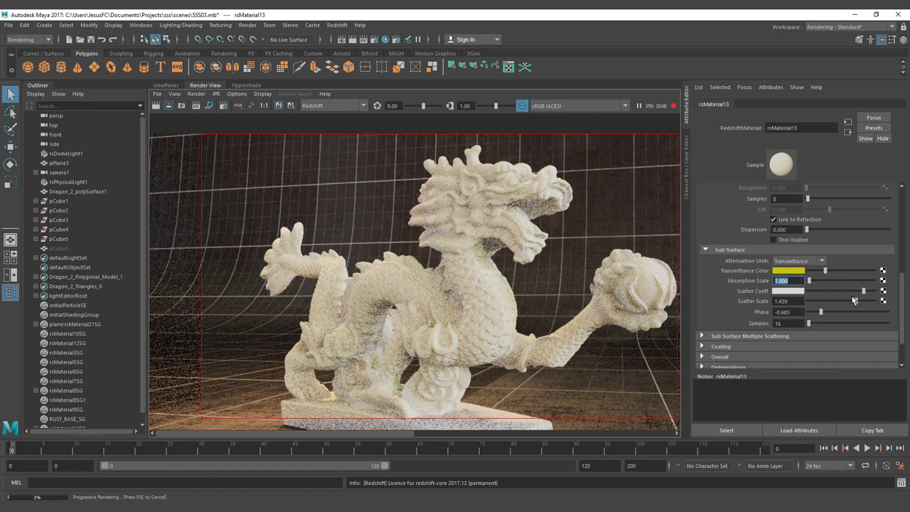
pyautogui.moveTo(851, 313); pyautogui.dragTo(867, 312)
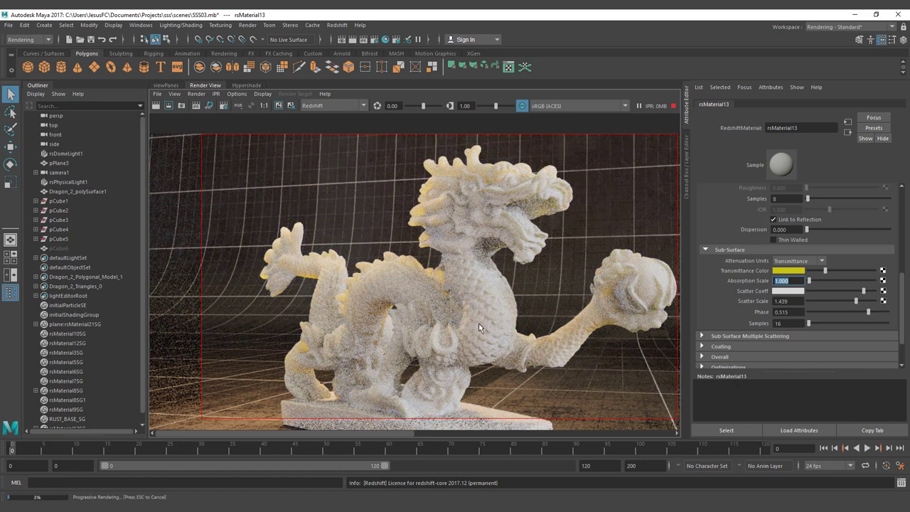
# - Set the Diffuse Color to cyan, and define a smaller render region over the back of the dragon's head
pyautogui.moveTo(901, 300); pyautogui.dragTo(901, 217)
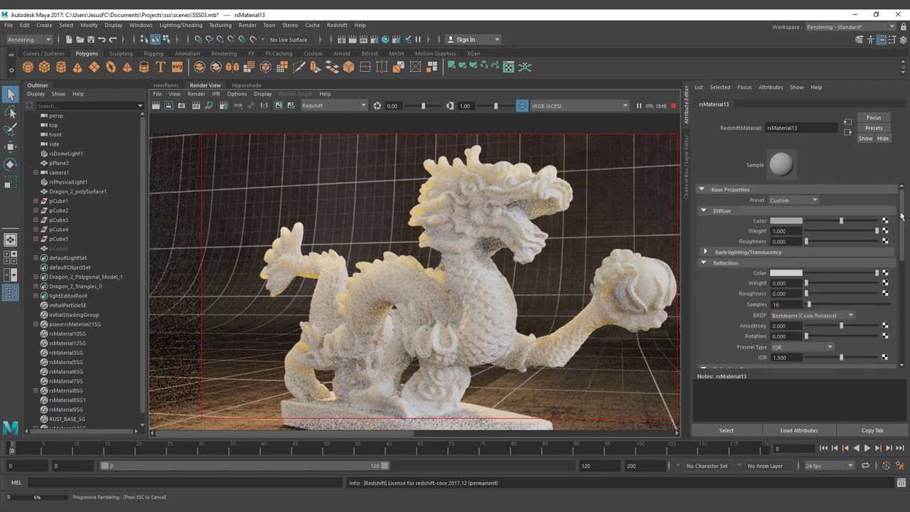
pyautogui.click(791, 222)
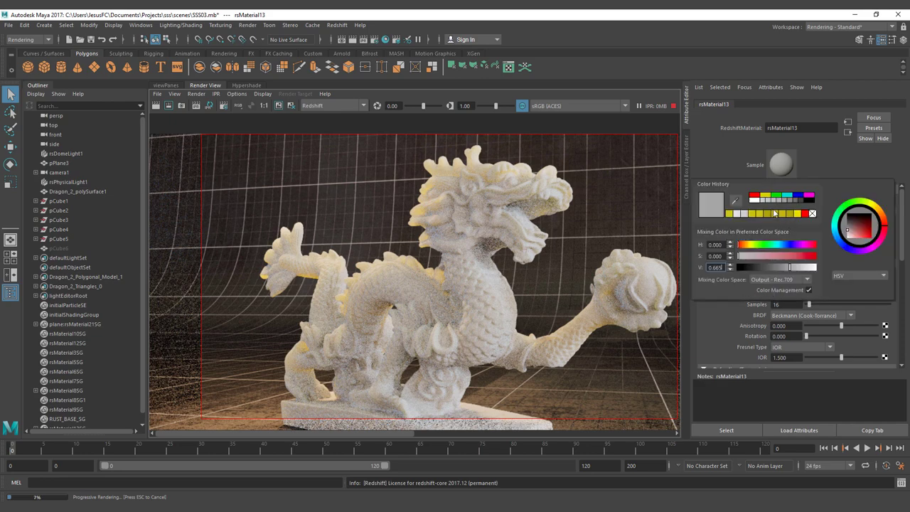
pyautogui.click(787, 195)
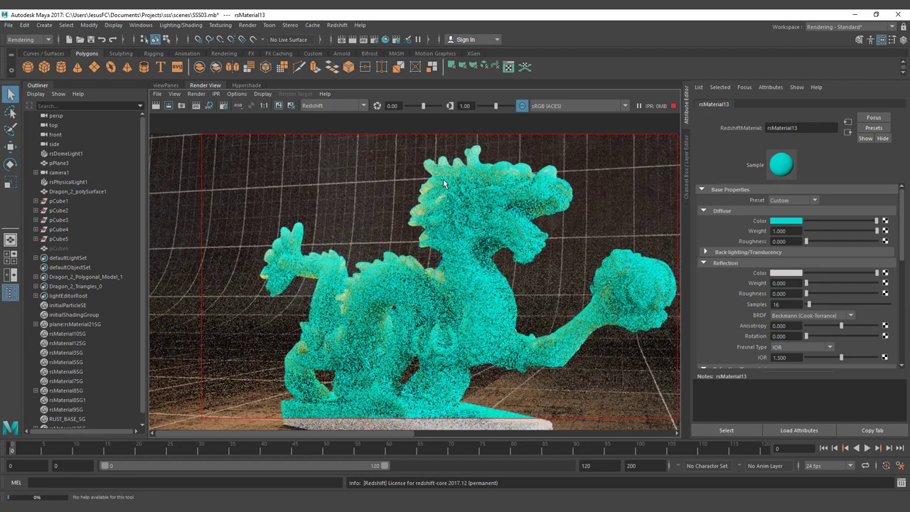
pyautogui.moveTo(461, 250); pyautogui.dragTo(465, 256)
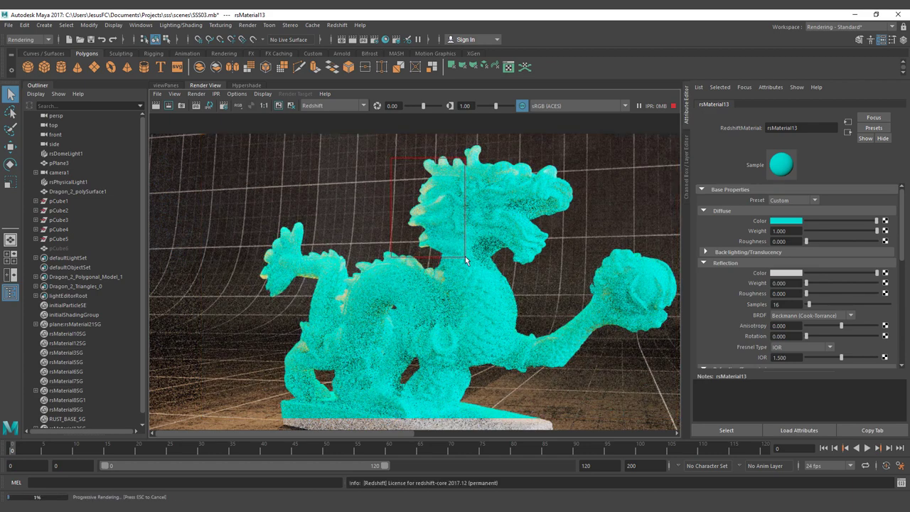
# - Shift the Diffuse Color's hue to green at about 131 and darken it to a deep green
pyautogui.click(786, 222)
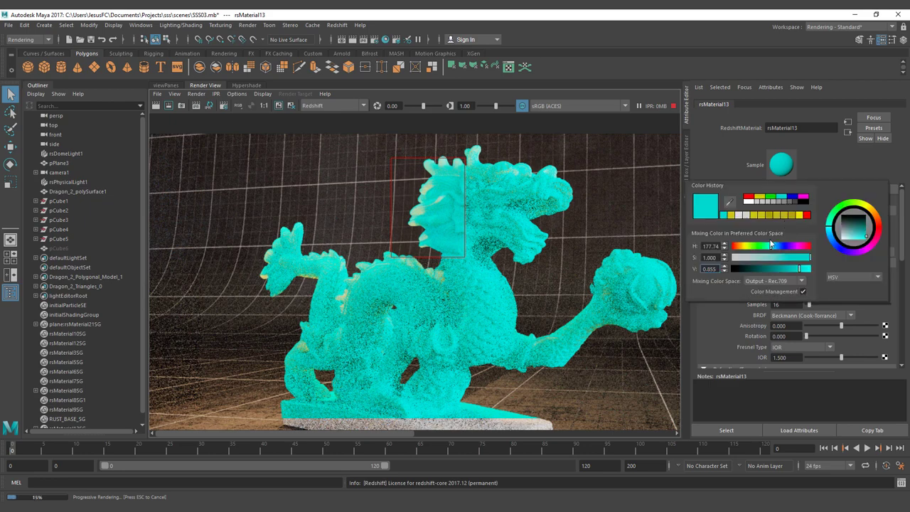
pyautogui.moveTo(762, 249)
pyautogui.mouseDown()
pyautogui.moveTo(746, 248)
pyautogui.moveTo(762, 248)
pyautogui.mouseUp()
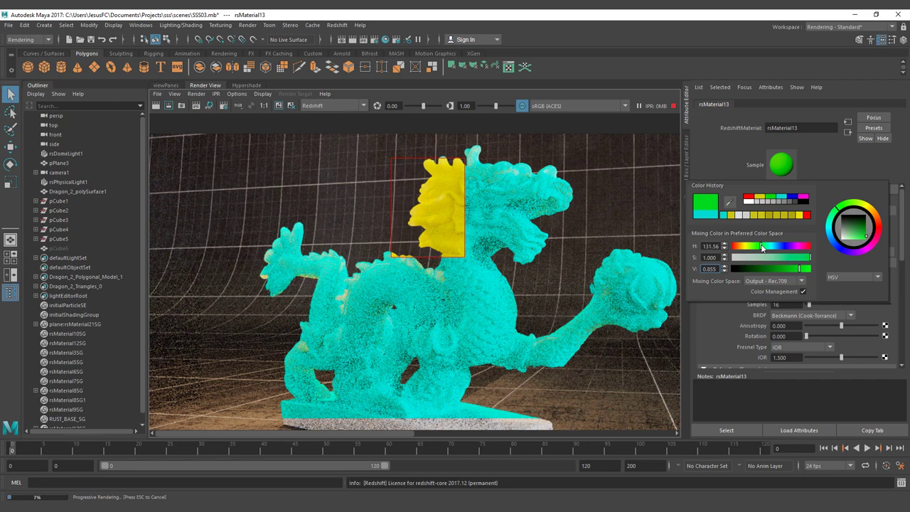
pyautogui.click(778, 269)
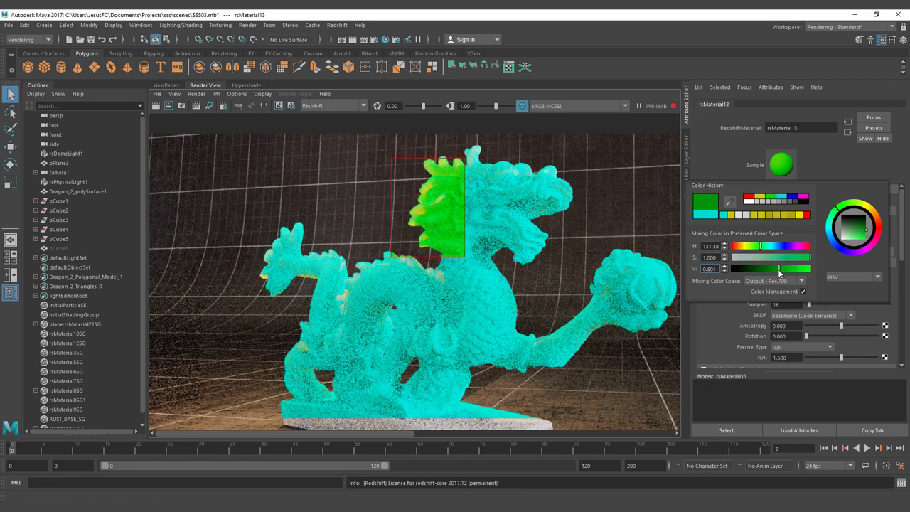
pyautogui.moveTo(777, 265); pyautogui.dragTo(774, 266)
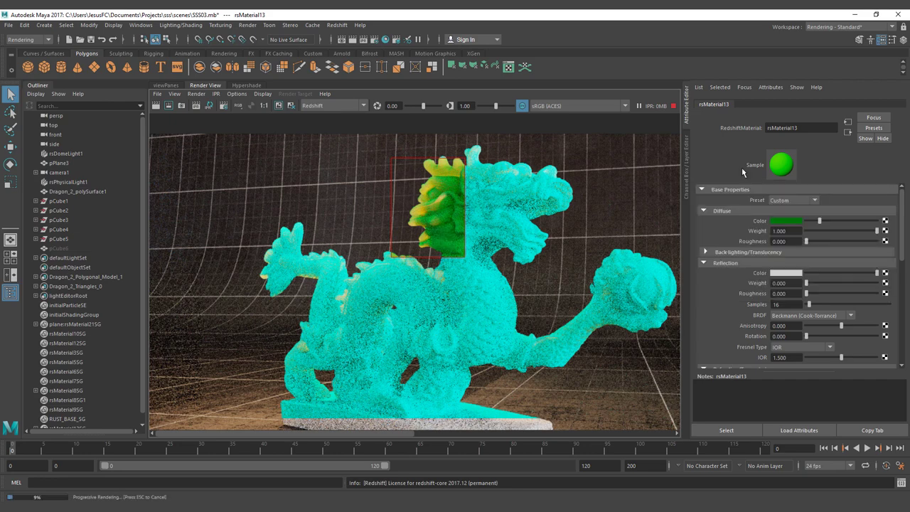
# - Adjust the Transmittance Color to a fully saturated yellow with hue 57.685, saturation 1 and value 0.804
pyautogui.scroll(-5, 726, 307)
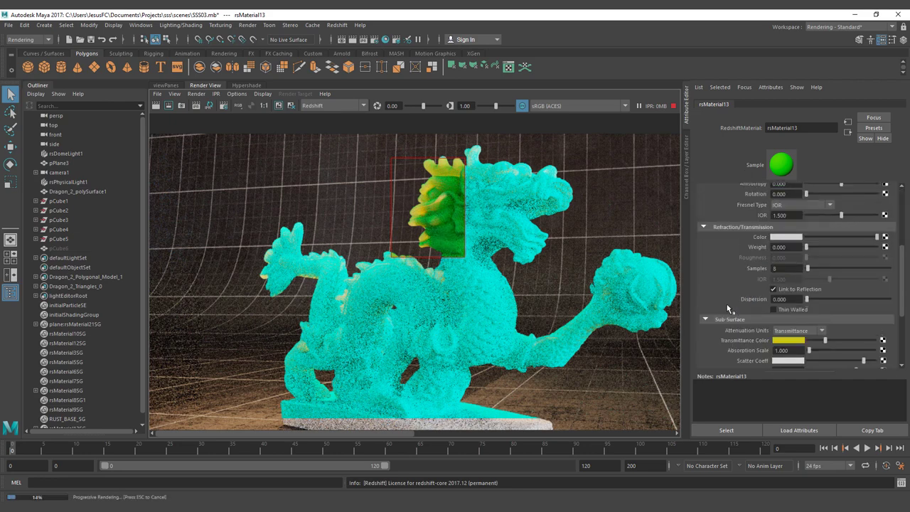
pyautogui.click(789, 283)
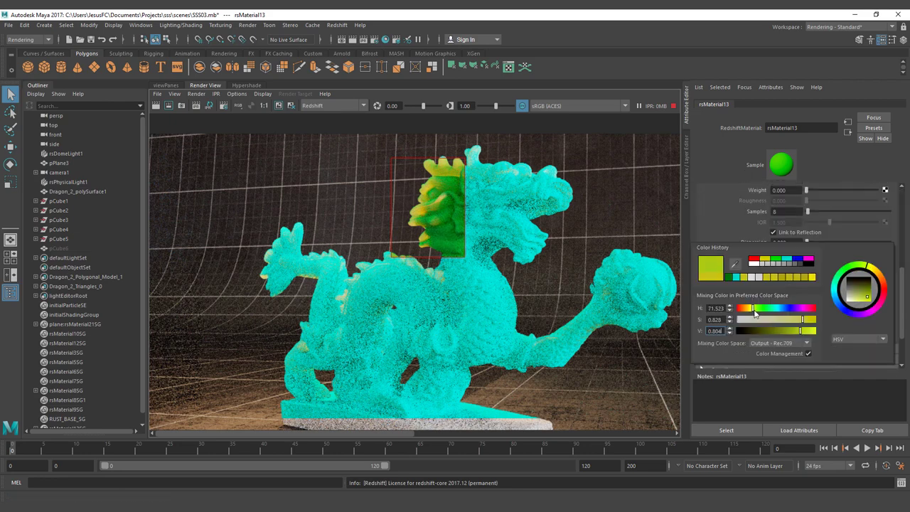
pyautogui.moveTo(752, 311); pyautogui.dragTo(749, 310)
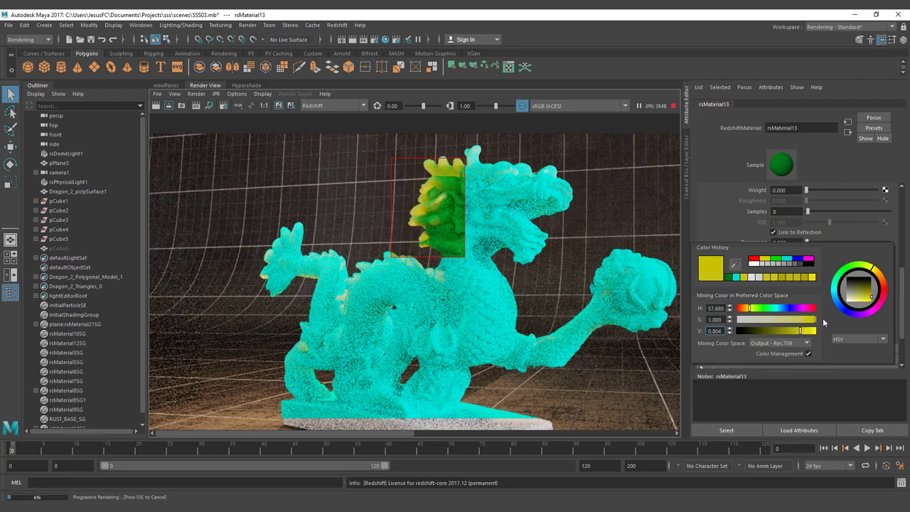
# - Close the Transmittance Color editor and define a larger render region covering the dragon's tail, back and neck
pyautogui.click(796, 330)
pyautogui.click(714, 218)
pyautogui.moveTo(270, 179); pyautogui.dragTo(487, 322)
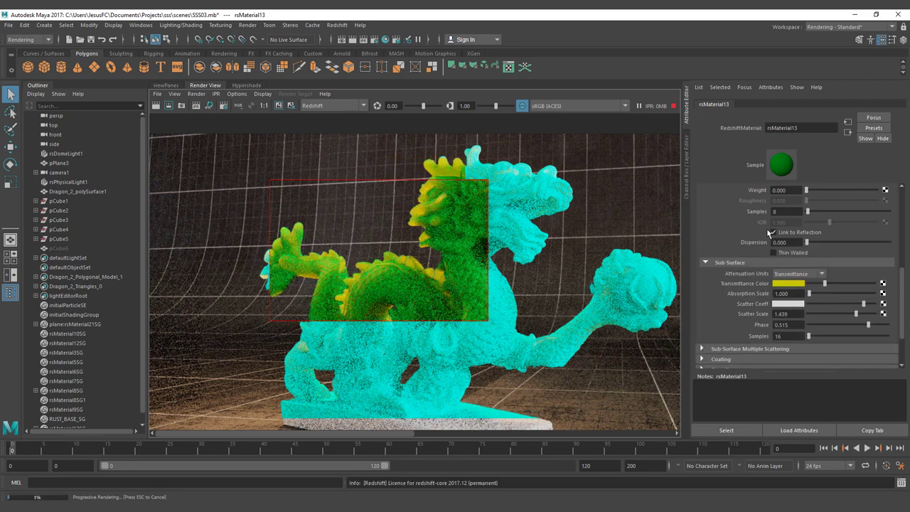
# - Lower the saturation of the green Diffuse Color to about 0.88
pyautogui.scroll(5, 742, 234)
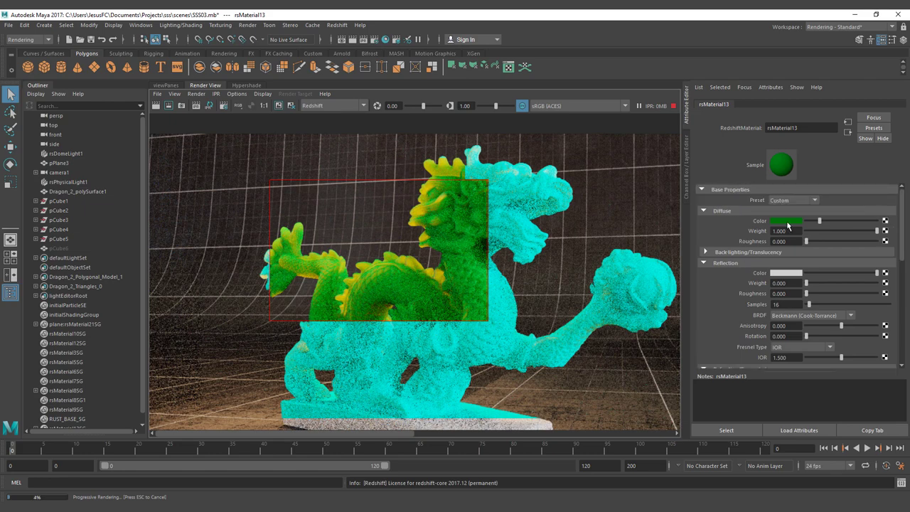
pyautogui.click(787, 223)
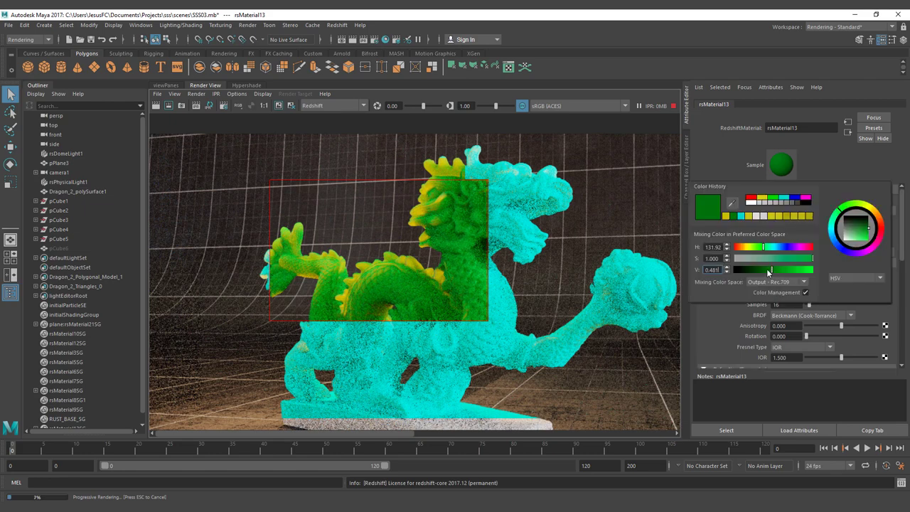
pyautogui.moveTo(812, 258); pyautogui.dragTo(804, 258)
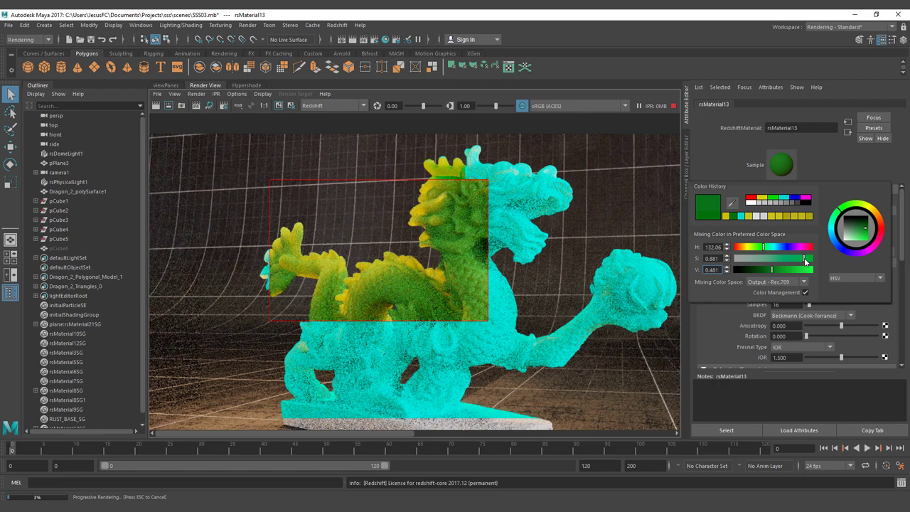
# - Select the SSS material in the Hypershade and examine its Diffuse Color and Sub-Surface settings
pyautogui.click(244, 85)
pyautogui.click(273, 158)
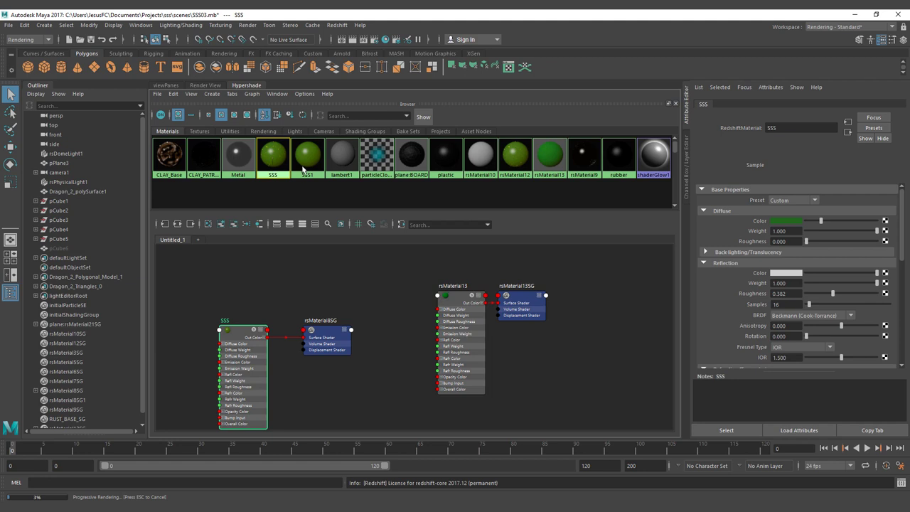
pyautogui.click(785, 221)
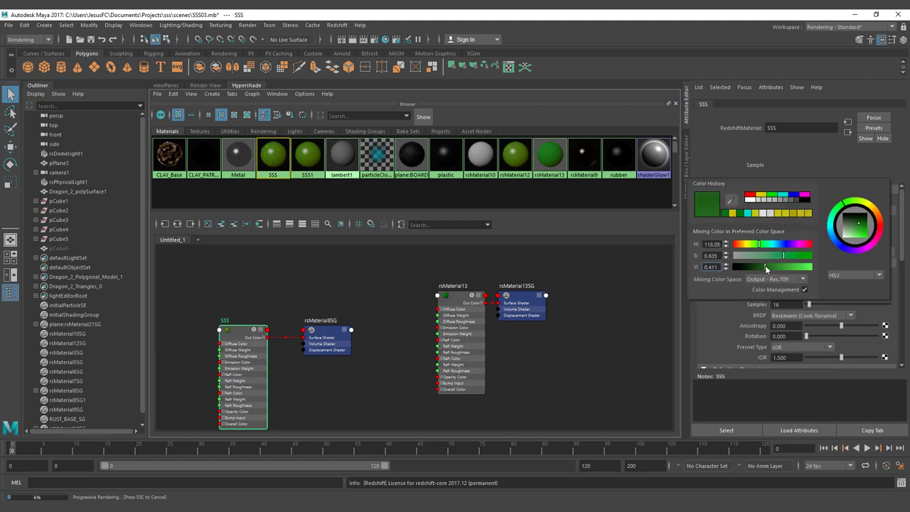
pyautogui.scroll(-5, 782, 285)
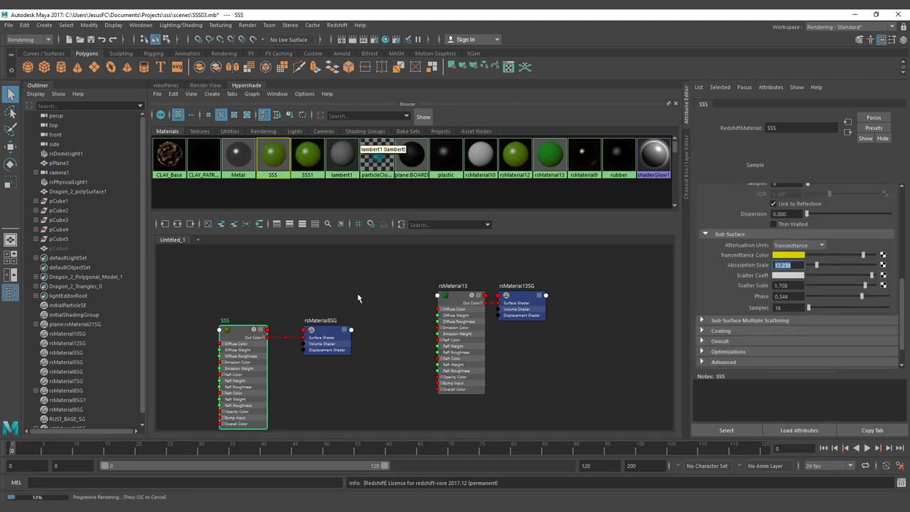
# - Reselect rsMaterial13 and set its Diffuse Color to the SSS material's dark green from the color history
pyautogui.click(453, 298)
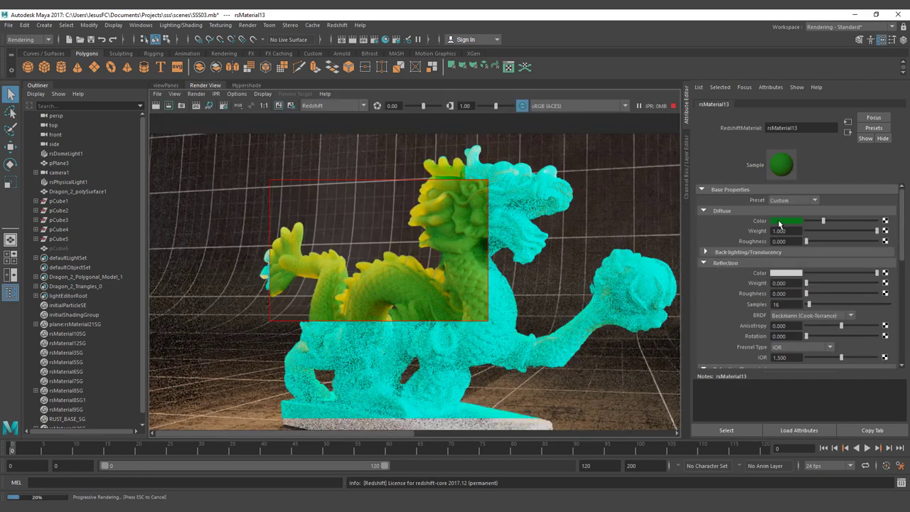
pyautogui.click(205, 86)
pyautogui.scroll(5, 782, 284)
pyautogui.click(778, 219)
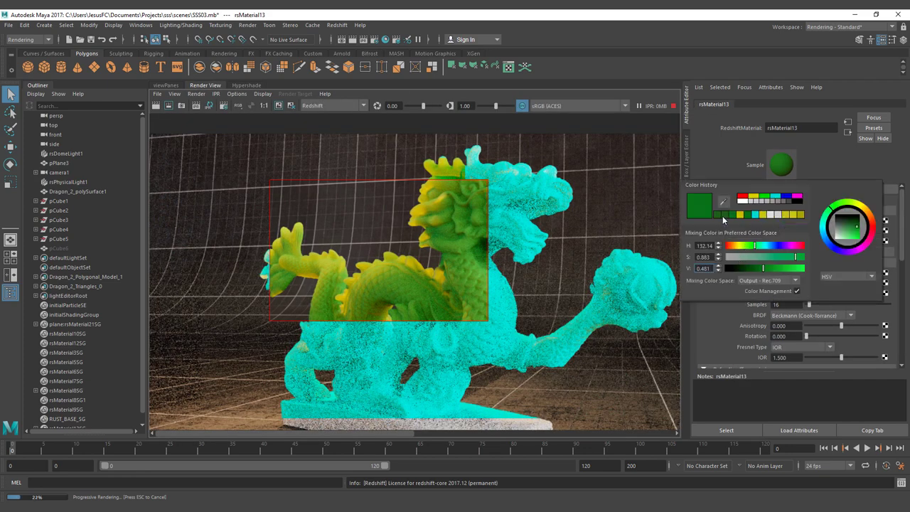
pyautogui.click(719, 215)
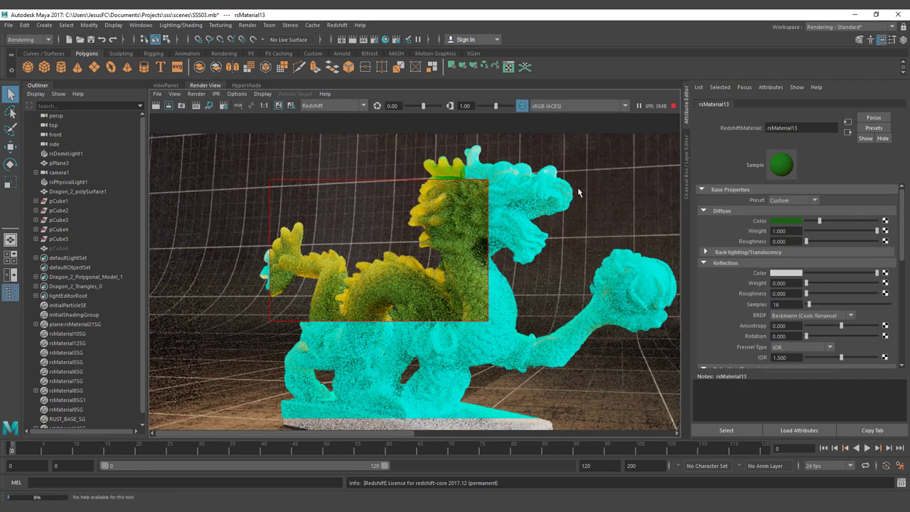
# - Set the Absorption Scale to 12 and preview parts of the dragon, ending with a render region over the back of its neck
pyautogui.scroll(-10, 734, 322)
pyautogui.doubleClick(787, 236)
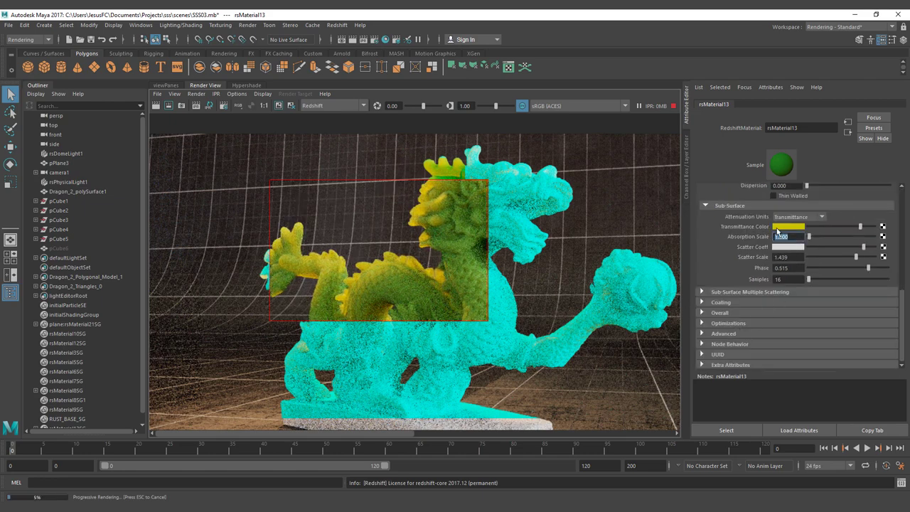
pyautogui.write('12')
pyautogui.press('Return')
pyautogui.moveTo(319, 230); pyautogui.dragTo(414, 304)
pyautogui.scroll(2, 348, 274)
pyautogui.scroll(1, 348, 274)
pyautogui.moveTo(284, 218); pyautogui.dragTo(381, 331)
pyautogui.moveTo(421, 176); pyautogui.dragTo(513, 289)
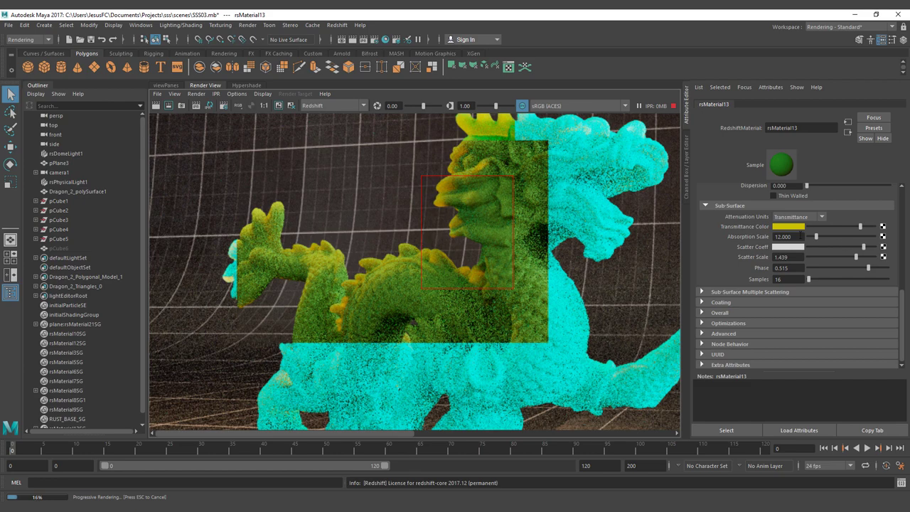
# - Set the Absorption Scale to 1 for comparison and define a render region over the dragon's back and lower neck
pyautogui.doubleClick(785, 237)
pyautogui.write('1')
pyautogui.press('Return')
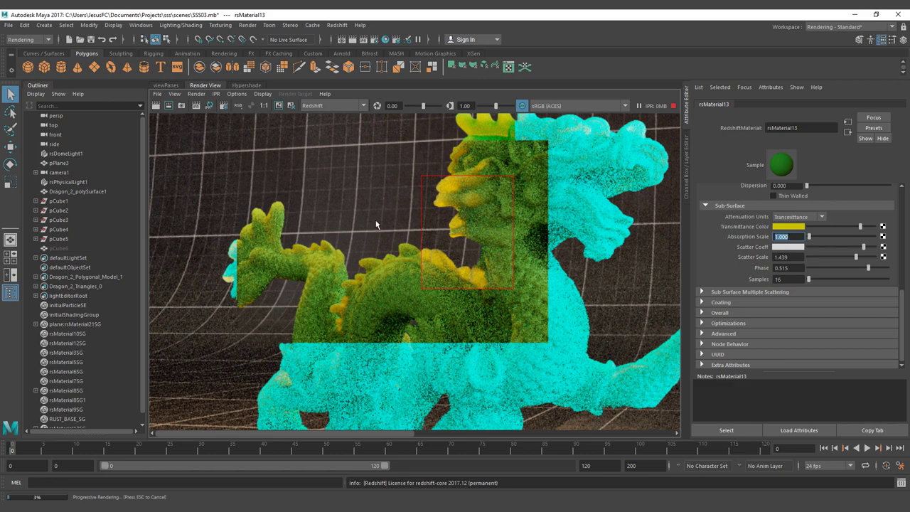
pyautogui.moveTo(345, 205); pyautogui.dragTo(512, 312)
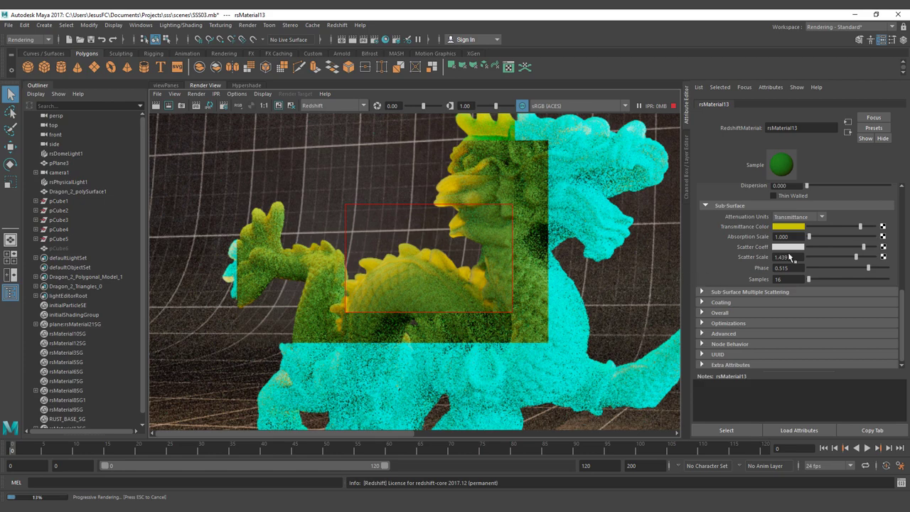
# - Return the Absorption Scale to 12 and render regions over the dragon's head, tail and hind body in turn
pyautogui.doubleClick(784, 236)
pyautogui.write('12')
pyautogui.press('Return')
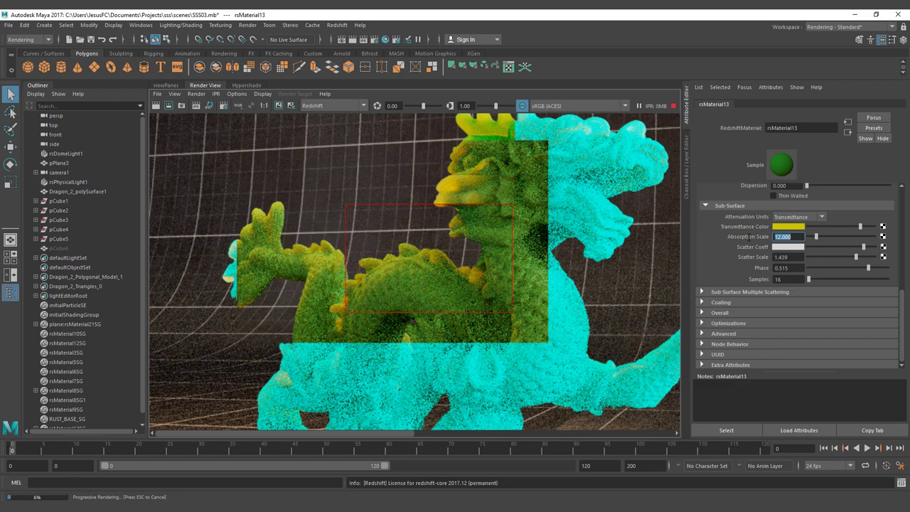
pyautogui.moveTo(393, 131); pyautogui.dragTo(561, 225)
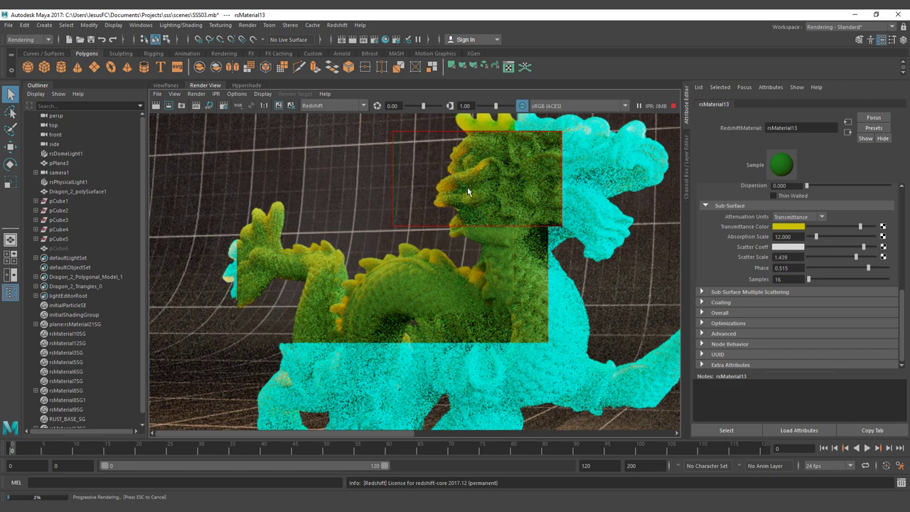
pyautogui.moveTo(226, 184); pyautogui.dragTo(390, 328)
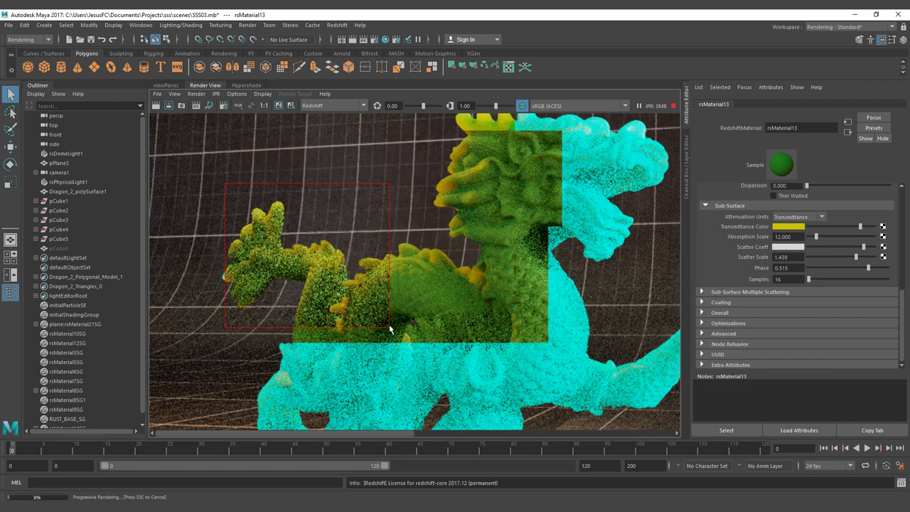
pyautogui.scroll(-1, 389, 329)
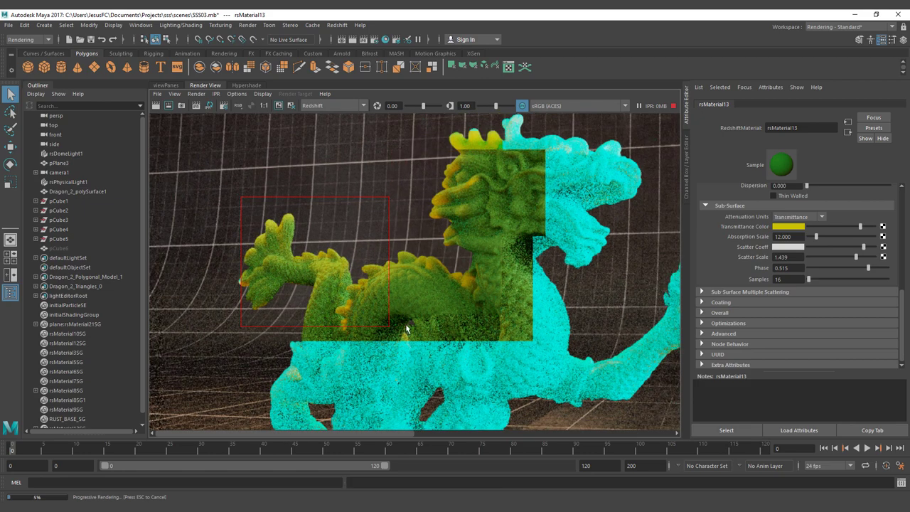
pyautogui.keyDown('alt'); pyautogui.moveTo(421, 358); pyautogui.dragTo(392, 298, button='middle'); pyautogui.keyUp('alt')
pyautogui.moveTo(283, 201); pyautogui.dragTo(410, 375)
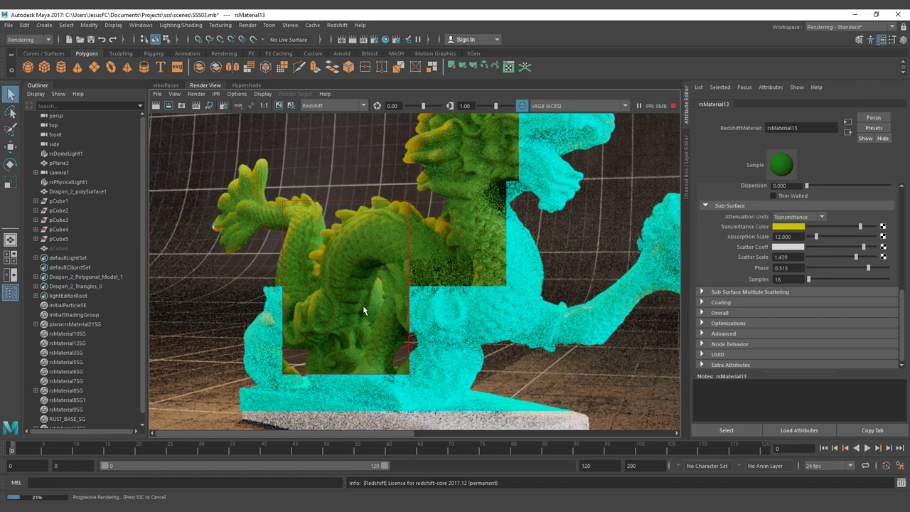
# - Darken the grey Scatter Coeff color by setting its value to 0.811
pyautogui.click(796, 247)
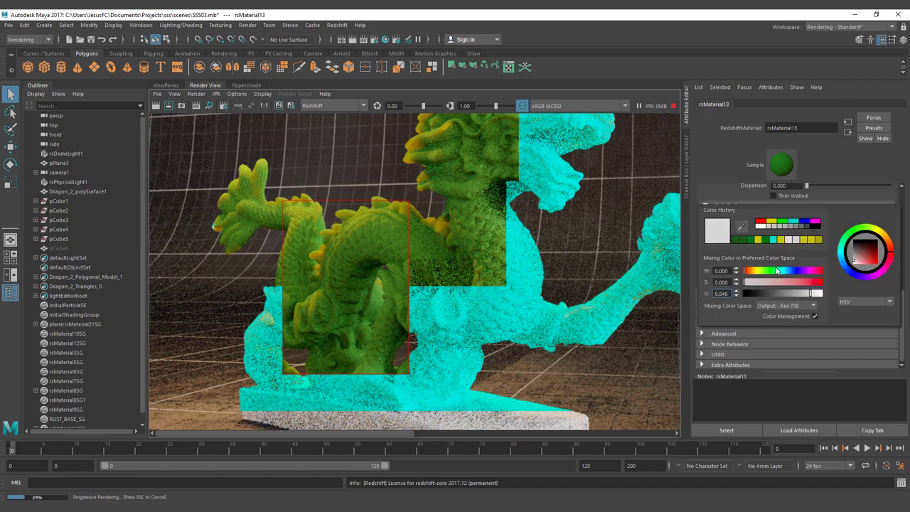
pyautogui.doubleClick(724, 293)
pyautogui.write('0.811')
pyautogui.press('Return')
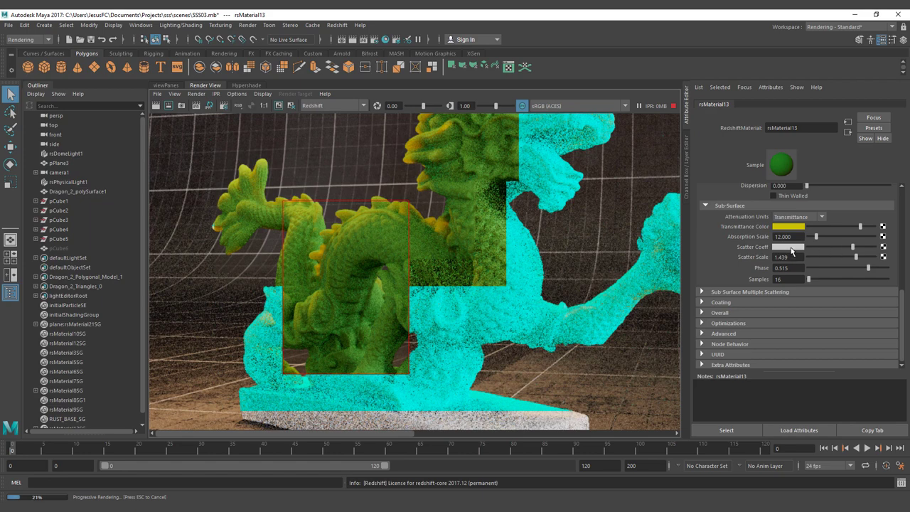
# - Try a Scatter Scale of 0.604 on a large body region, and raise it to 1.712 with a smaller region over the back
pyautogui.click(791, 248)
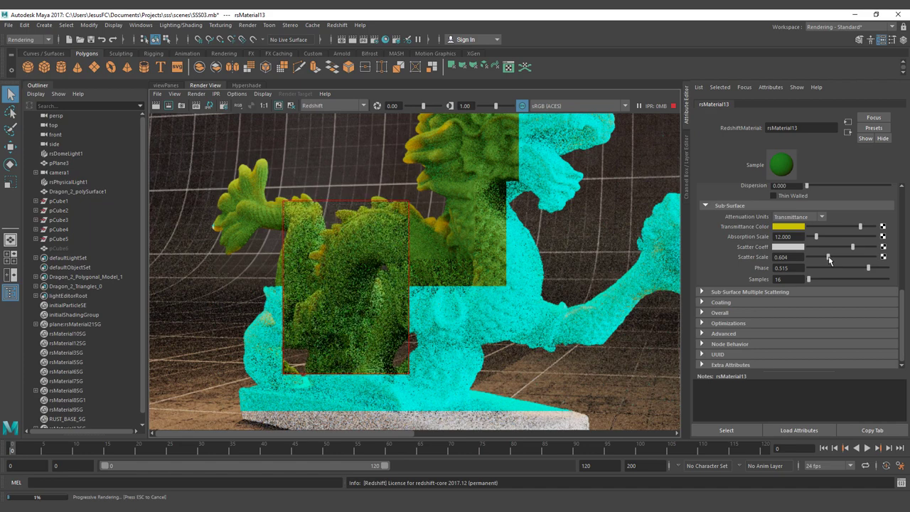
pyautogui.moveTo(237, 147); pyautogui.dragTo(520, 328)
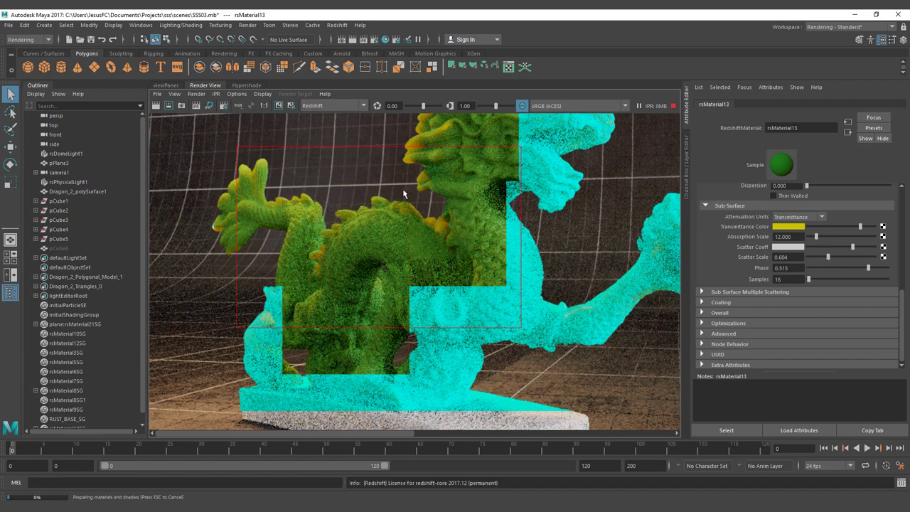
pyautogui.moveTo(828, 257); pyautogui.dragTo(860, 259)
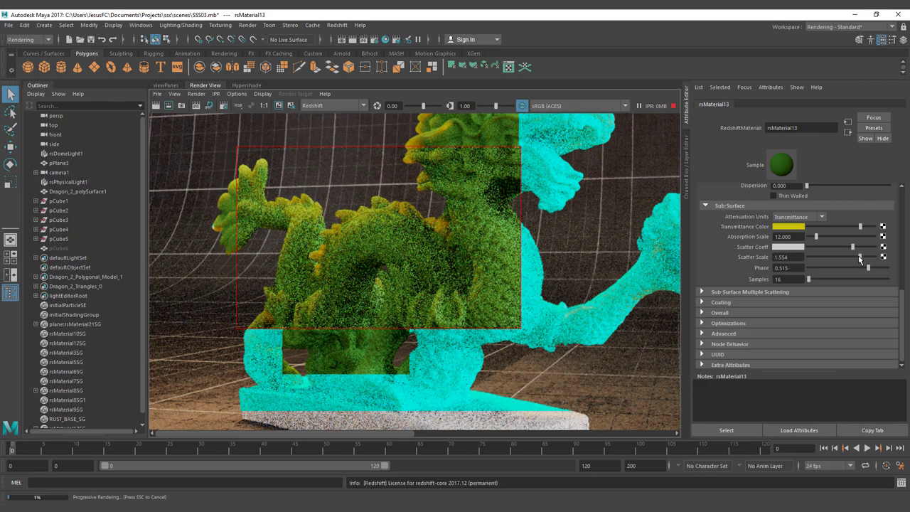
pyautogui.moveTo(859, 258); pyautogui.dragTo(865, 259)
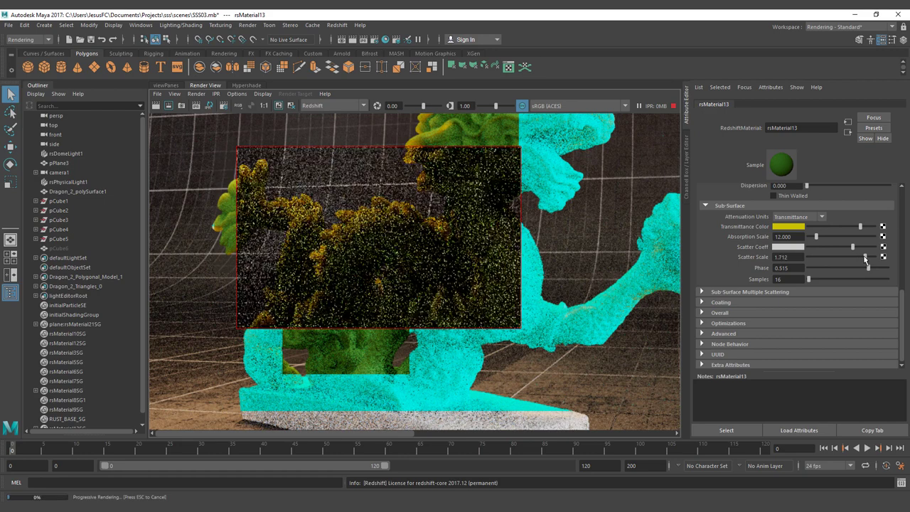
pyautogui.moveTo(323, 156); pyautogui.dragTo(461, 279)
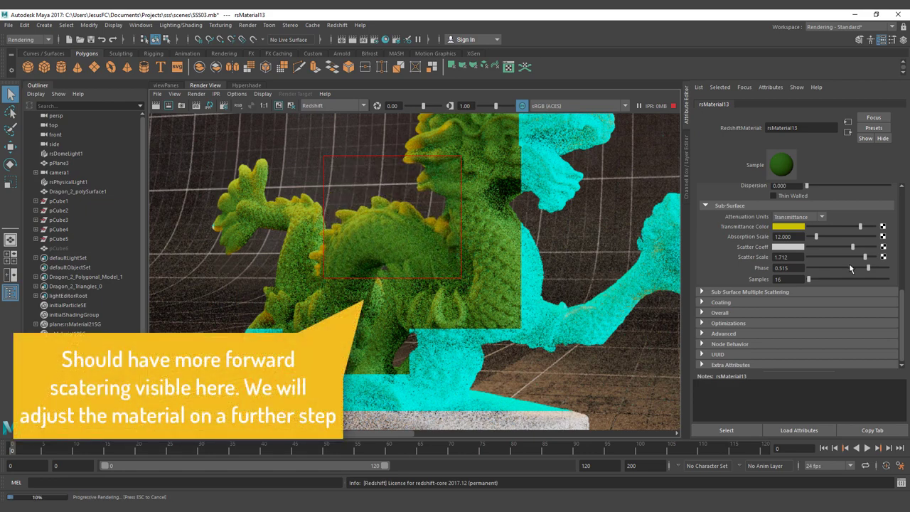
# - Lower the Phase to 0.297 and brighten the yellow Transmittance Color, with the render region over the dragon's arched back and hind body
pyautogui.moveTo(851, 268); pyautogui.dragTo(861, 270)
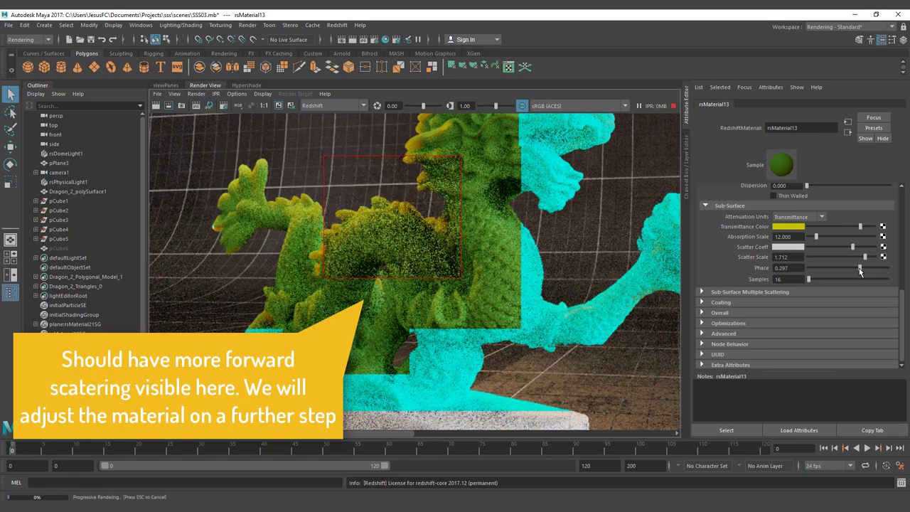
pyautogui.moveTo(278, 208); pyautogui.dragTo(437, 341)
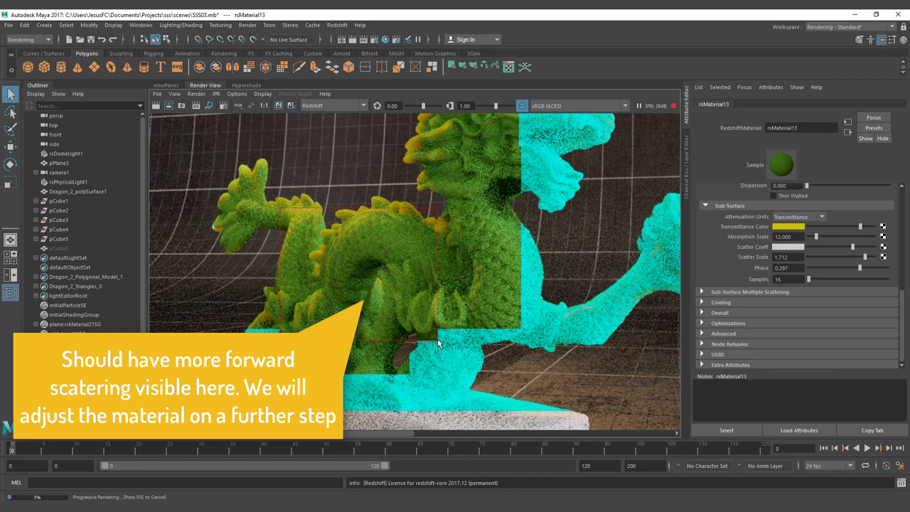
pyautogui.click(794, 229)
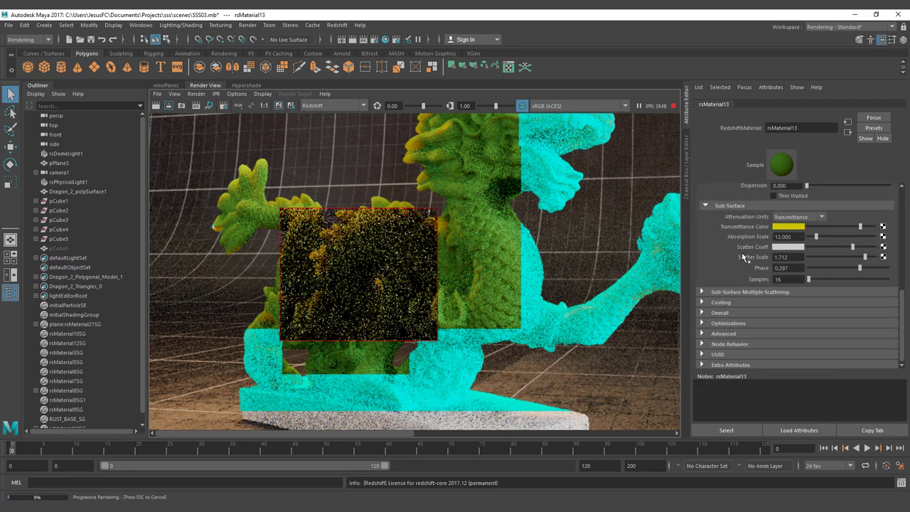
# - Expand the material's Backlighting/Translucency settings and stop the IPR render
pyautogui.scroll(10, 742, 252)
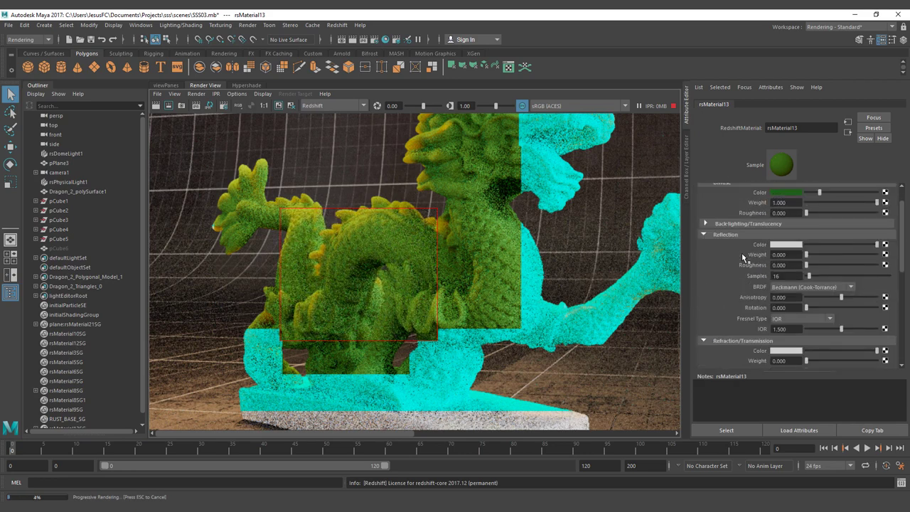
pyautogui.click(742, 254)
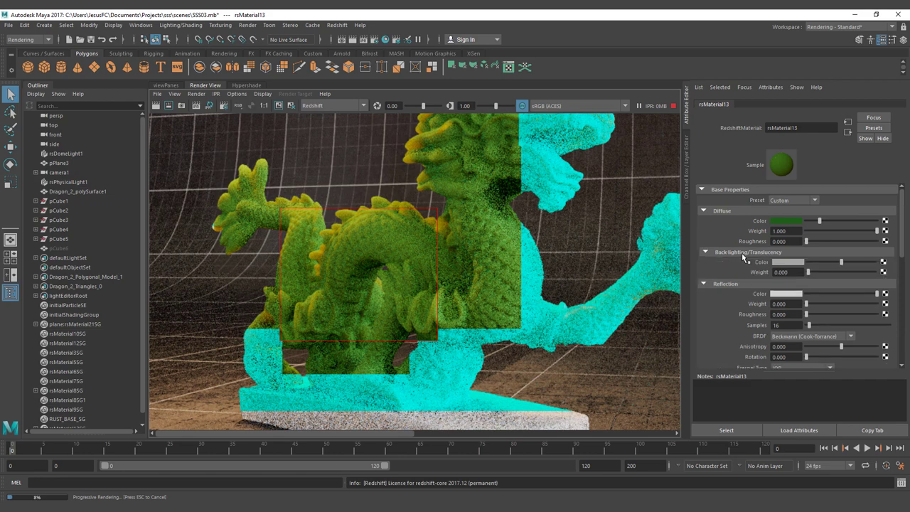
pyautogui.click(673, 106)
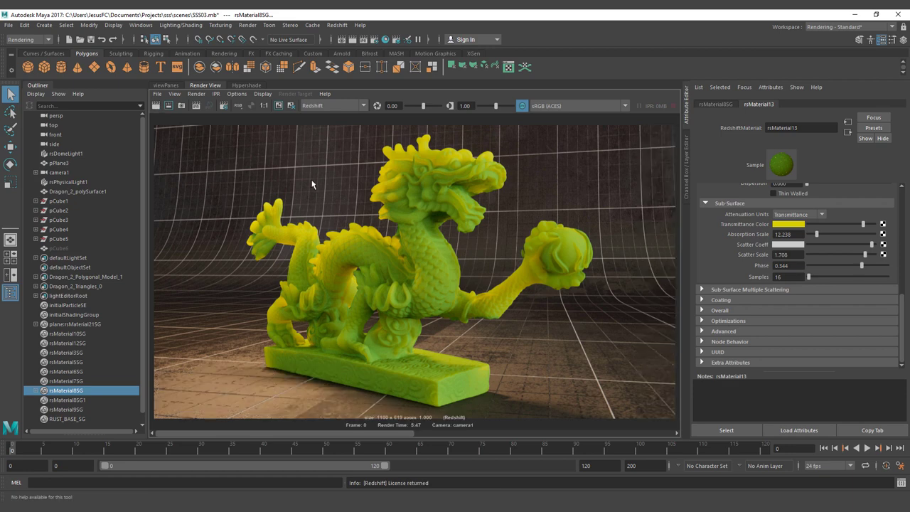
# - Examine the finished dragon render up close along with the material's Transmittance Color, Scatter Coeff and Scatter Scale settings
pyautogui.scroll(4, 344, 256)
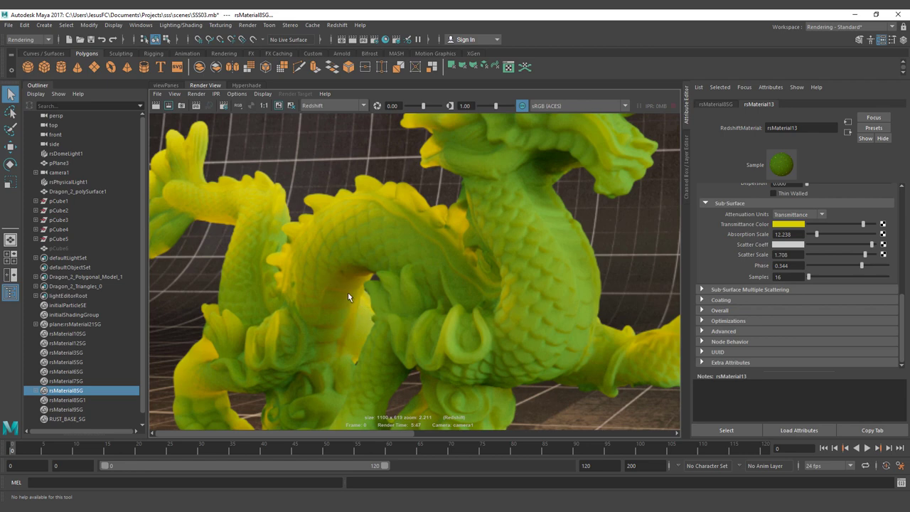
pyautogui.click(265, 106)
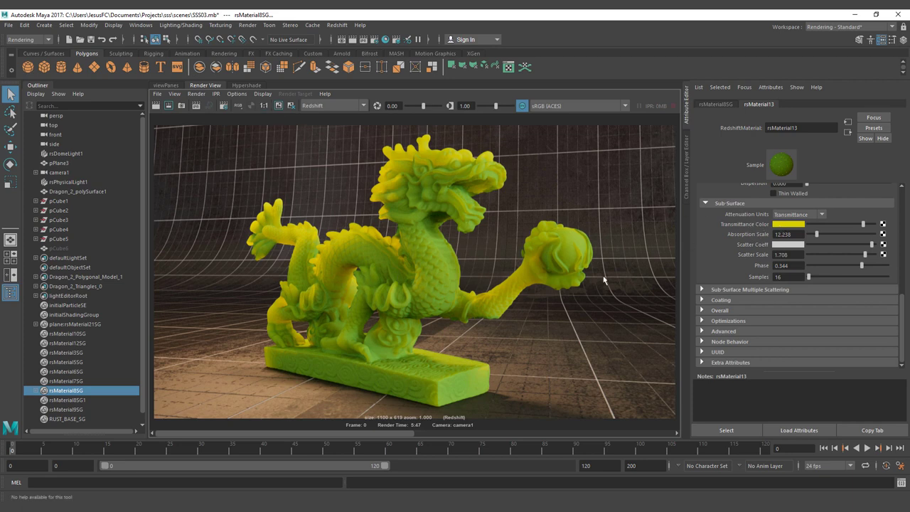
pyautogui.click(788, 225)
pyautogui.click(788, 245)
pyautogui.doubleClick(788, 254)
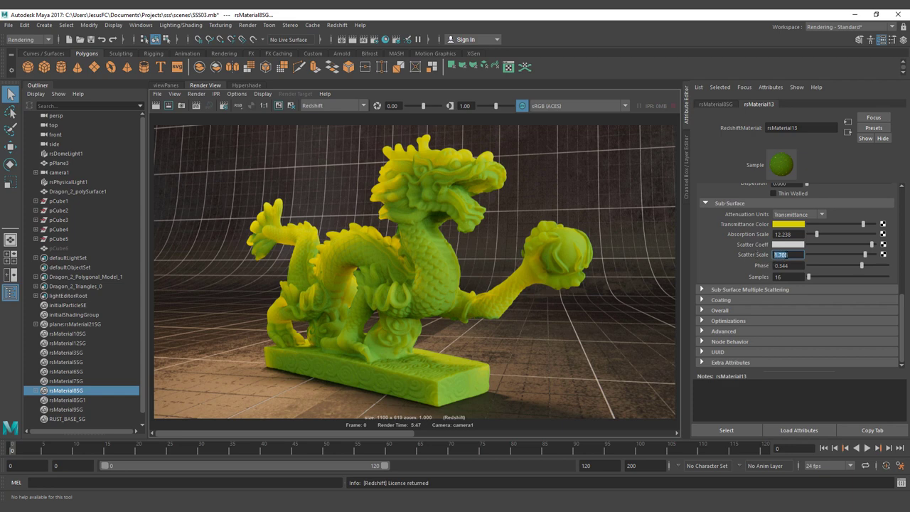
# - Raise the material's Reflection Weight to 1.000 and render the dragon again at full frame
pyautogui.click(793, 265)
pyautogui.scroll(5, 738, 253)
pyautogui.scroll(1, 737, 254)
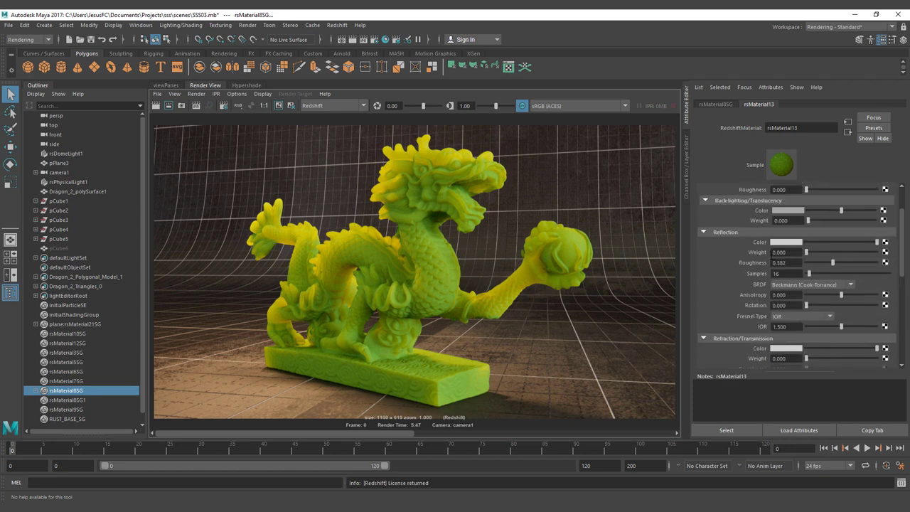
pyautogui.click(773, 263)
pyautogui.moveTo(810, 254); pyautogui.dragTo(897, 255)
pyautogui.click(156, 105)
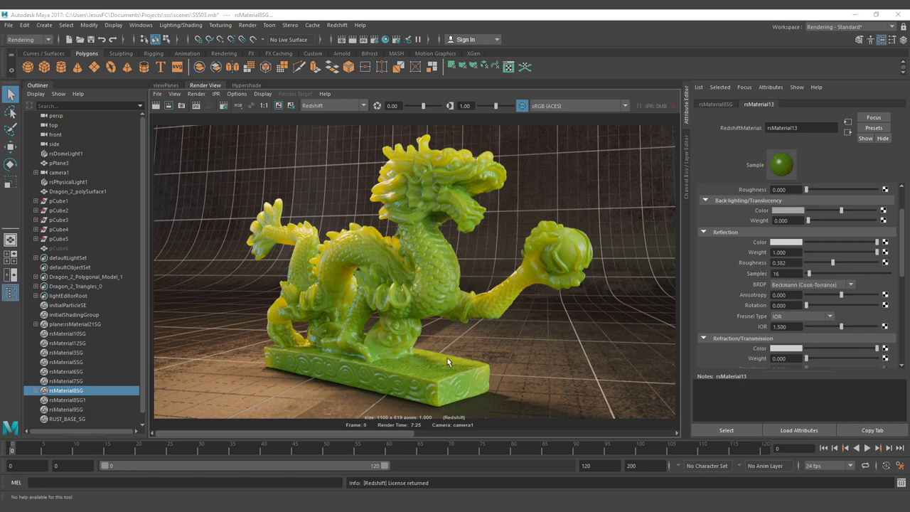
# - Examine the reflections on the dragon's base, legs and coiled body up close, and return the render to real size
pyautogui.scroll(5, 436, 398)
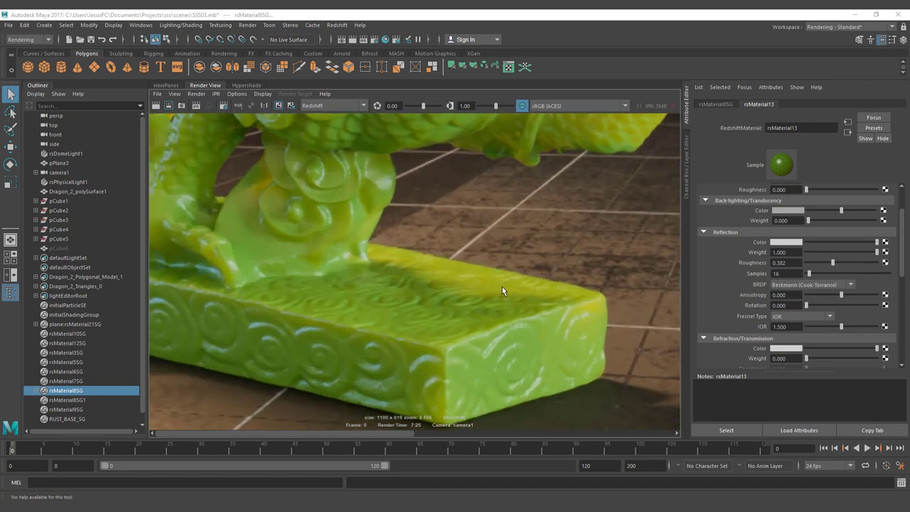
pyautogui.keyDown('alt'); pyautogui.moveTo(322, 255); pyautogui.dragTo(444, 241, button='middle'); pyautogui.keyUp('alt')
pyautogui.keyDown('alt'); pyautogui.moveTo(404, 263); pyautogui.dragTo(483, 261, button='middle'); pyautogui.keyUp('alt')
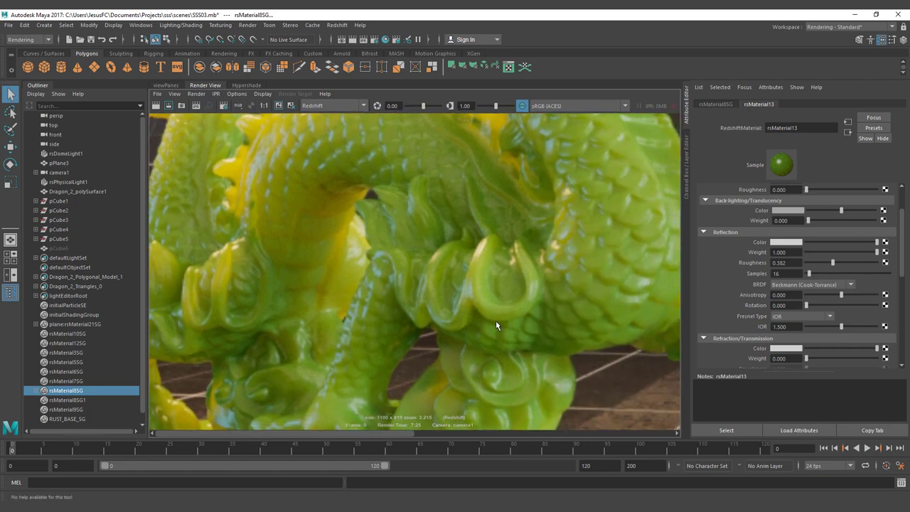
pyautogui.keyDown('alt'); pyautogui.moveTo(488, 254); pyautogui.dragTo(467, 332, button='middle'); pyautogui.keyUp('alt')
pyautogui.scroll(-5, 466, 332)
pyautogui.click(263, 106)
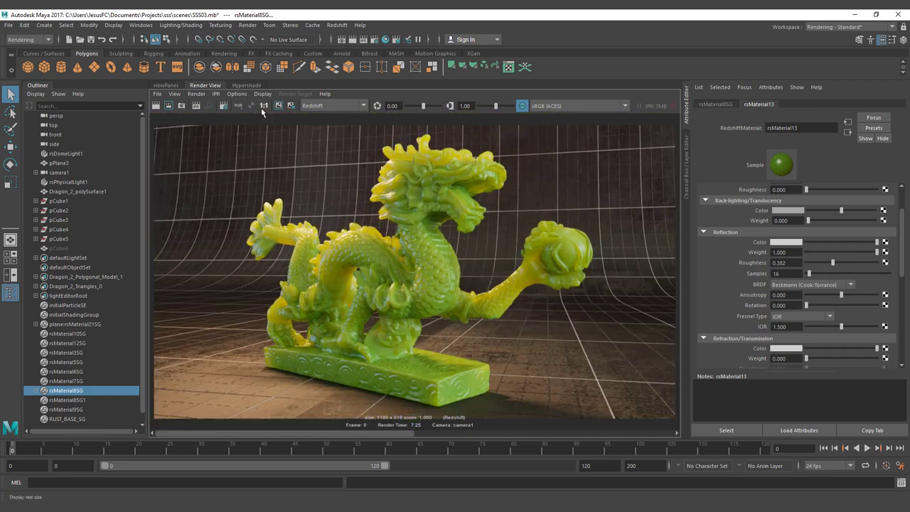
# - Hide the dragon statue in the scene and unhide the pCube6 mesh
pyautogui.click(169, 86)
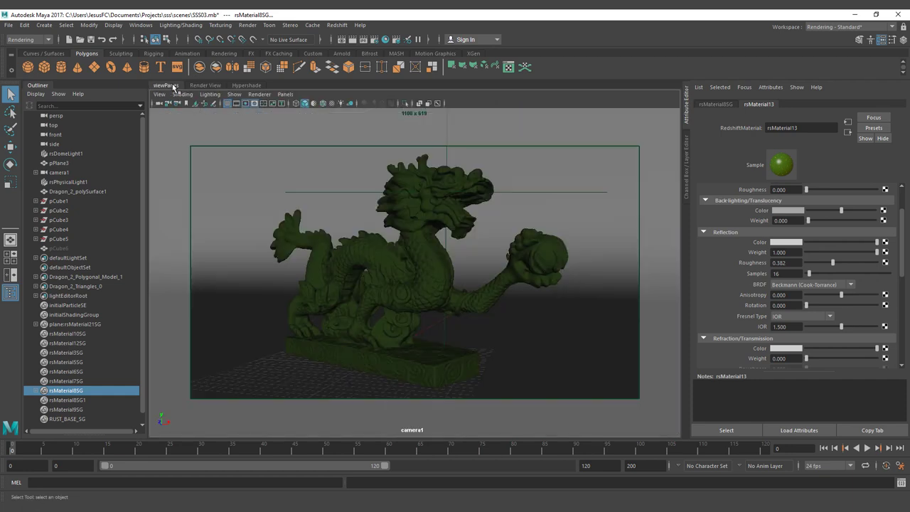
pyautogui.click(385, 261)
pyautogui.hotkey('ctrl', 'h')
pyautogui.click(36, 202)
pyautogui.click(37, 202)
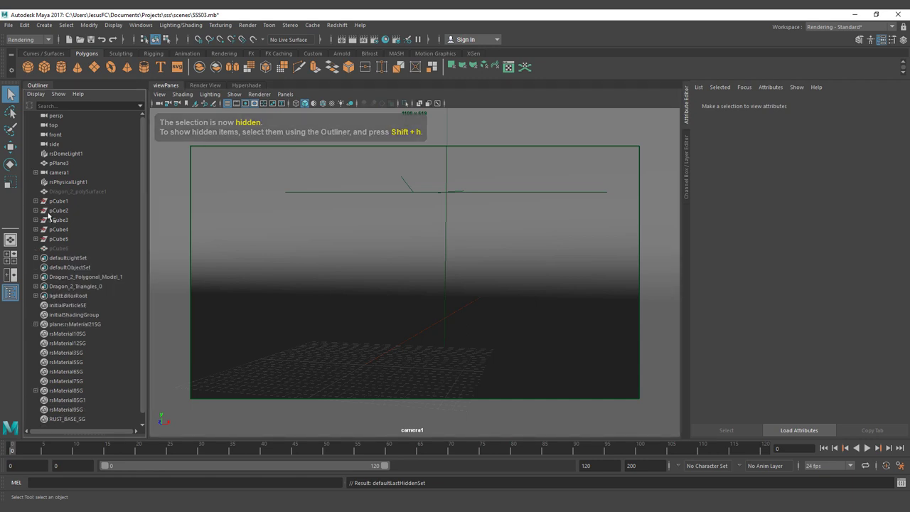
pyautogui.click(58, 248)
pyautogui.hotkey('shift', 'h')
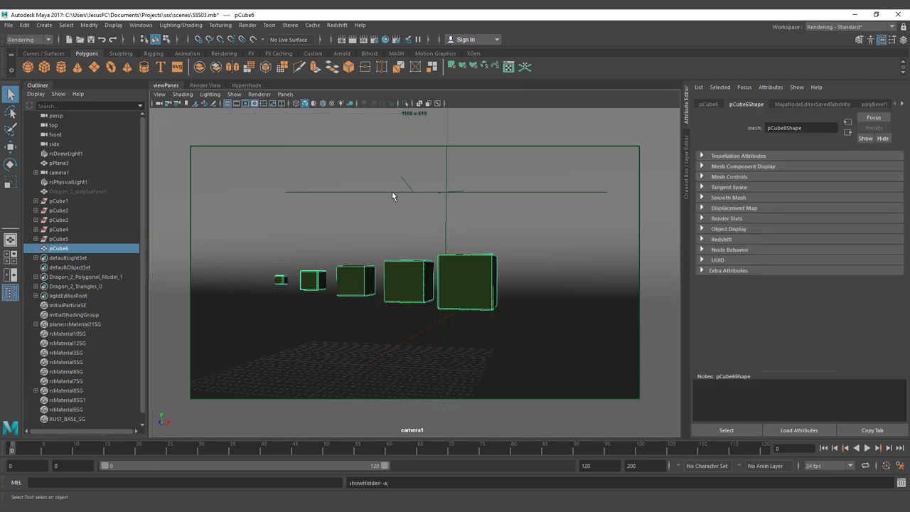
# - Start an IPR render of the row of cubes and bring up the rsMaterial13 settings
pyautogui.click(204, 86)
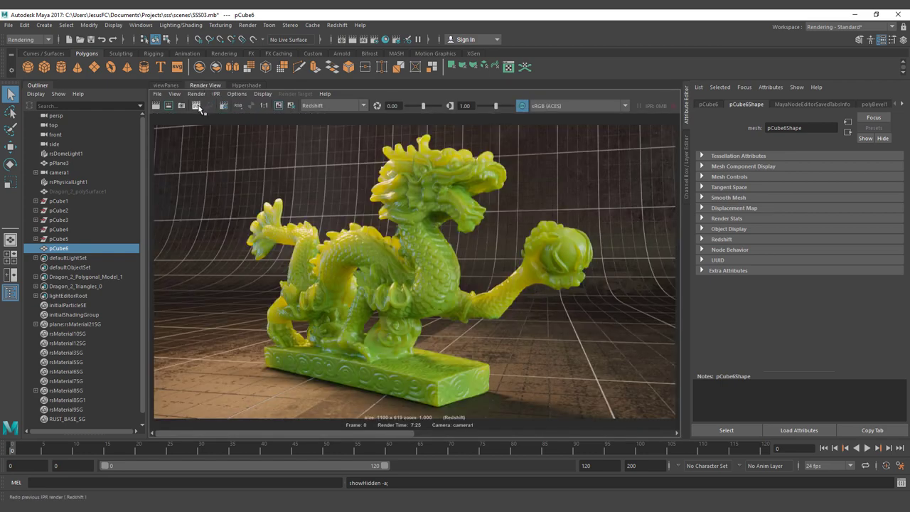
pyautogui.click(197, 106)
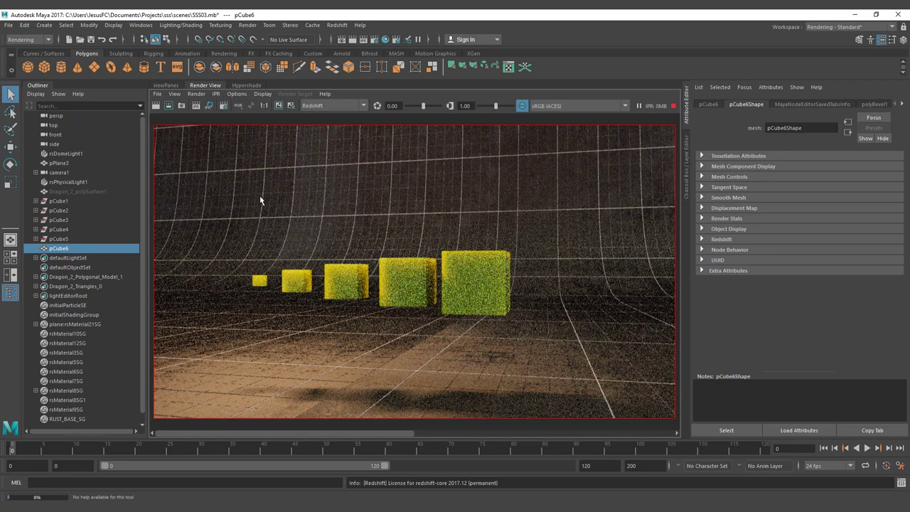
pyautogui.click(246, 86)
pyautogui.click(171, 86)
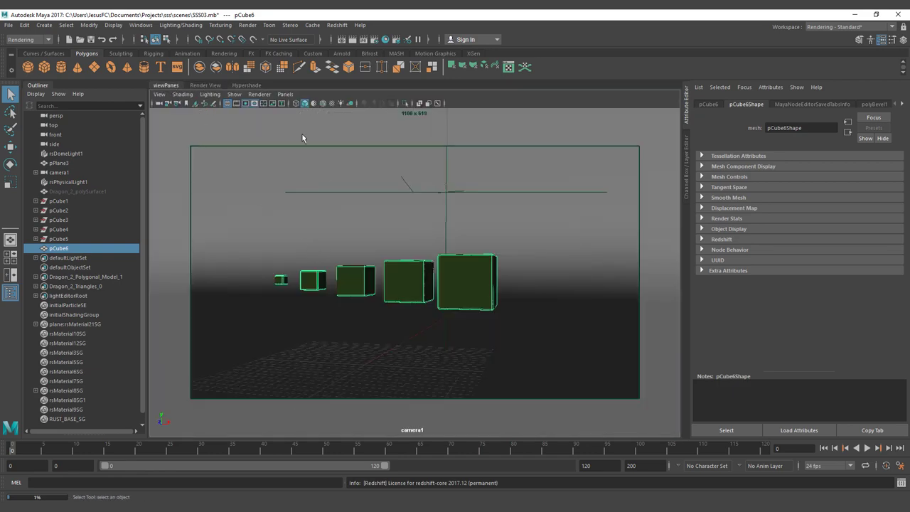
pyautogui.click(206, 85)
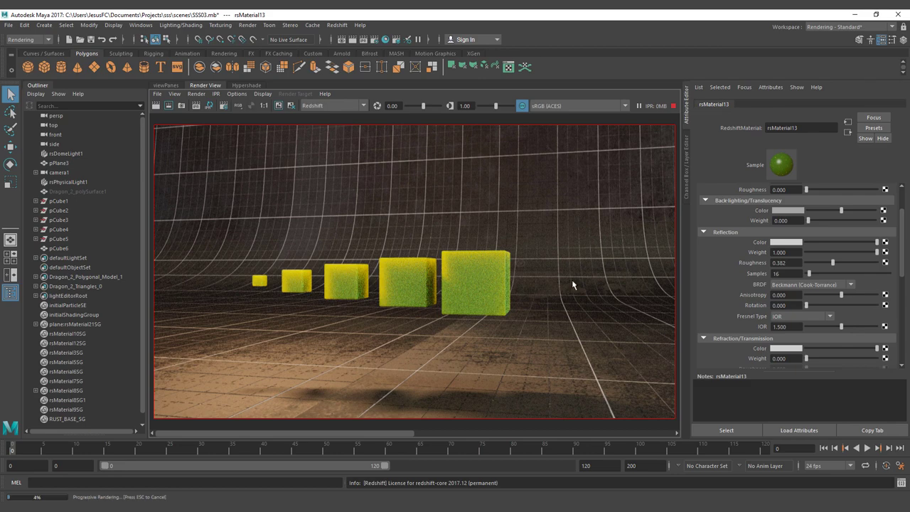
# - Set the Reflection Weight to 0 and limit the render region to the five cubes
pyautogui.click(811, 252)
pyautogui.moveTo(240, 246); pyautogui.dragTo(528, 329)
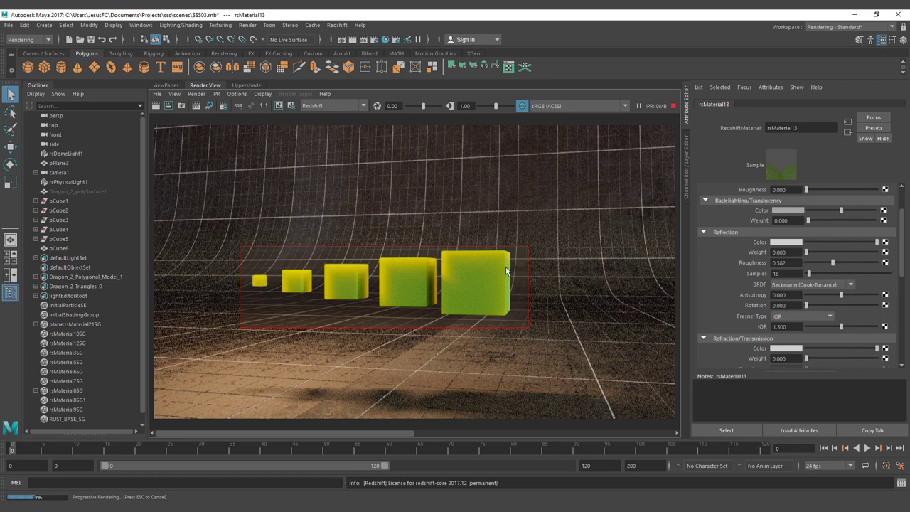
# - Try Scatter Scale values of 1.367 and 1.799 on the cubes
pyautogui.scroll(-3, 749, 317)
pyautogui.scroll(-2, 748, 317)
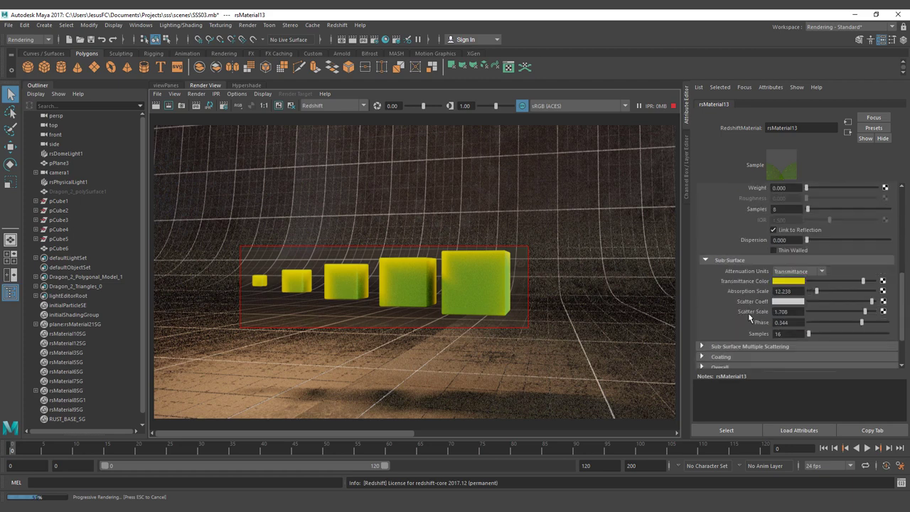
pyautogui.moveTo(864, 311); pyautogui.dragTo(829, 312)
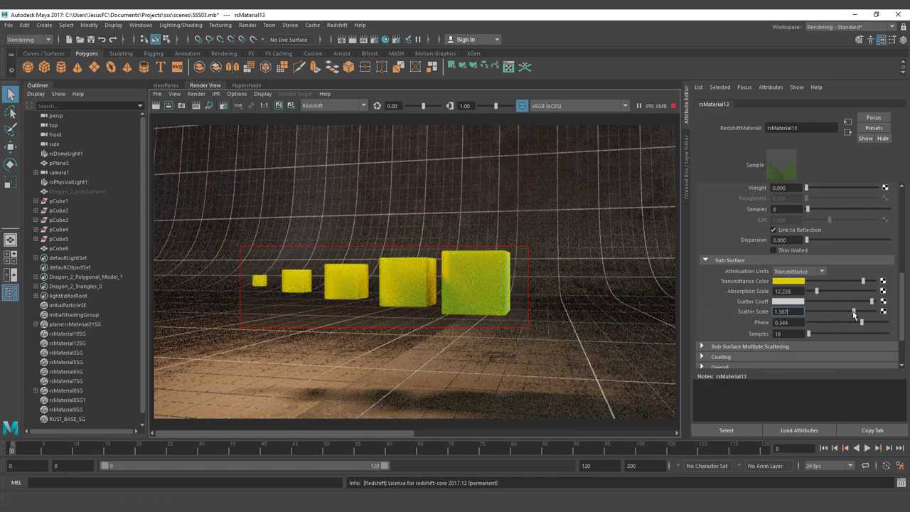
pyautogui.moveTo(851, 315); pyautogui.dragTo(868, 314)
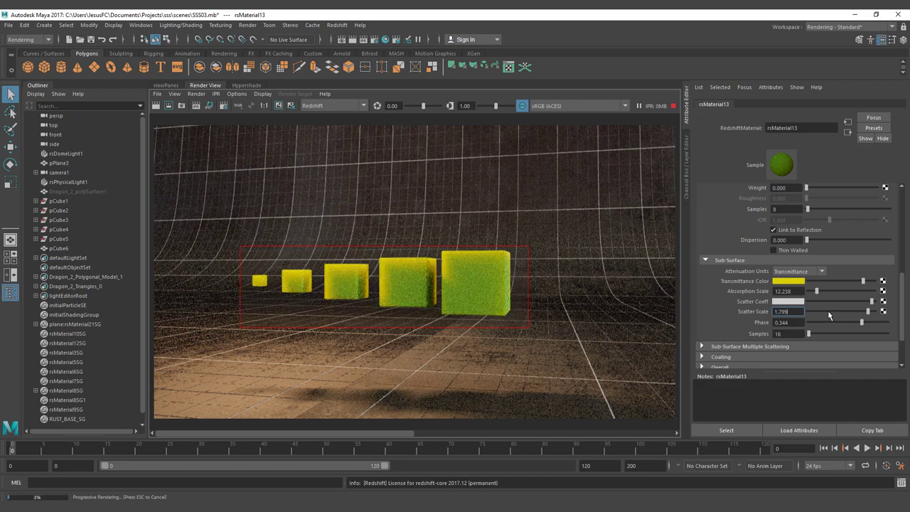
# - Set the Sub-Surface Scatter Scale to 3
pyautogui.moveTo(785, 312); pyautogui.dragTo(752, 310)
pyautogui.write('3')
pyautogui.press('Return')
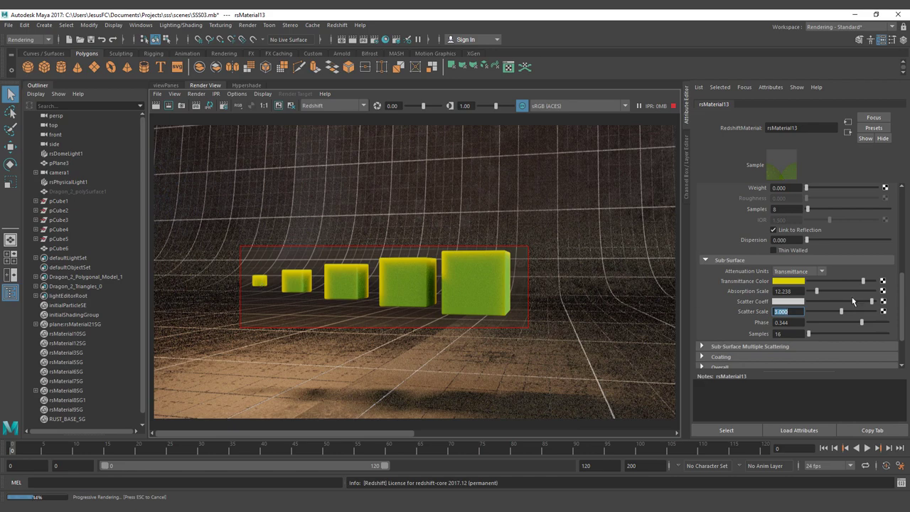
# - Try a Phase of -0.721 on the cubes, and set the Phase to 0.612
pyautogui.click(819, 325)
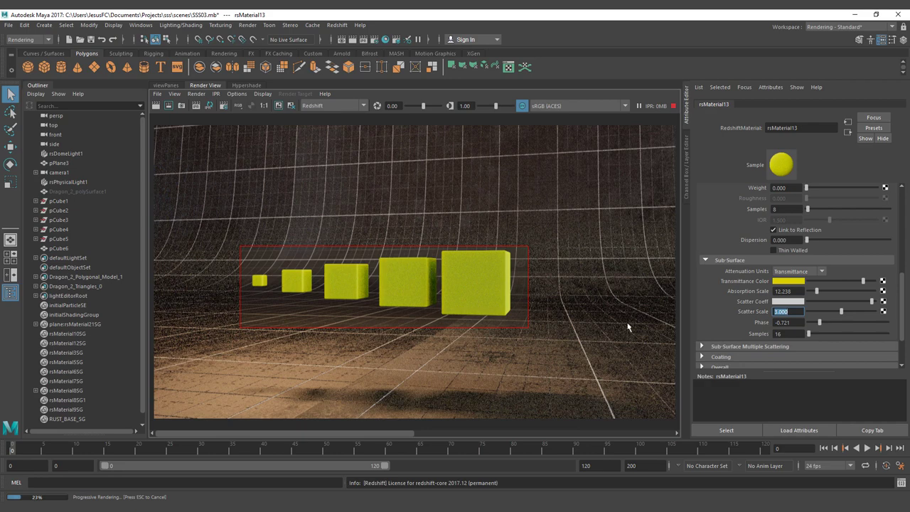
pyautogui.click(872, 323)
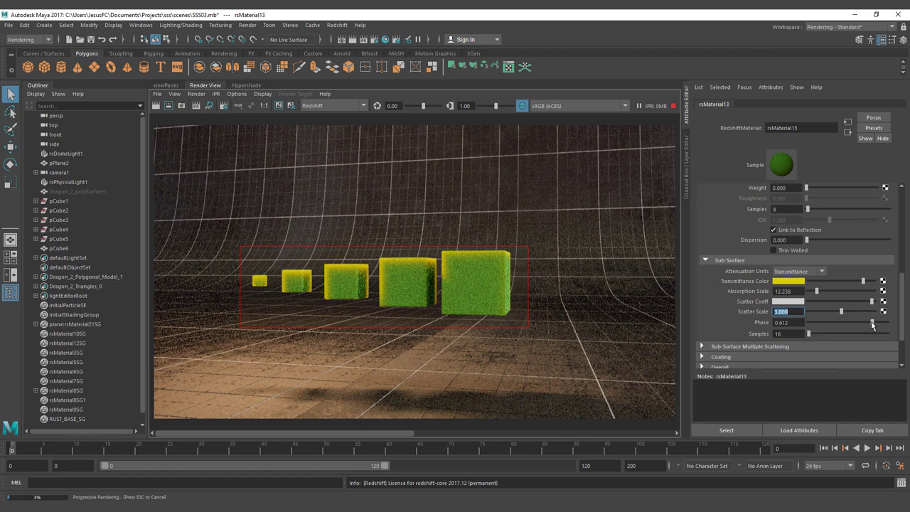
pyautogui.click(219, 168)
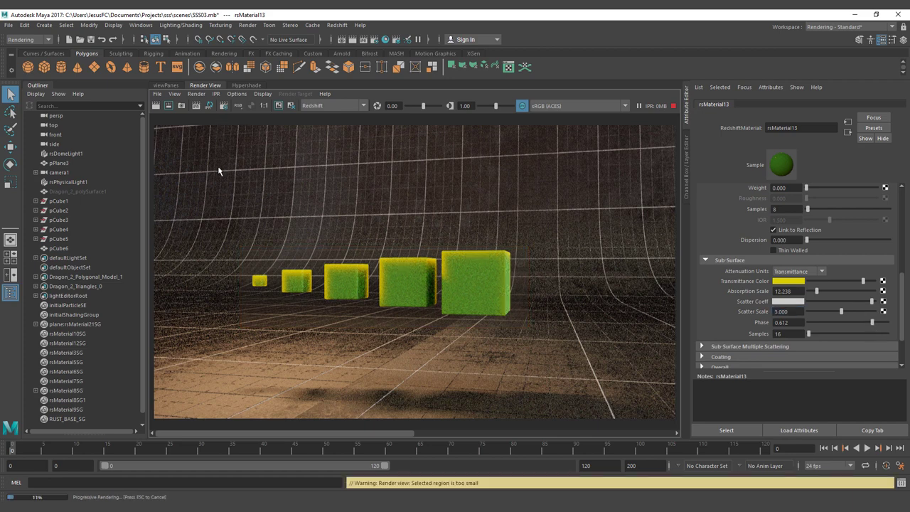
# - Expand the Sub-Surface Multiple Scattering settings and review the General and Layer 1 parameters
pyautogui.click(782, 277)
pyautogui.click(756, 271)
pyautogui.click(734, 347)
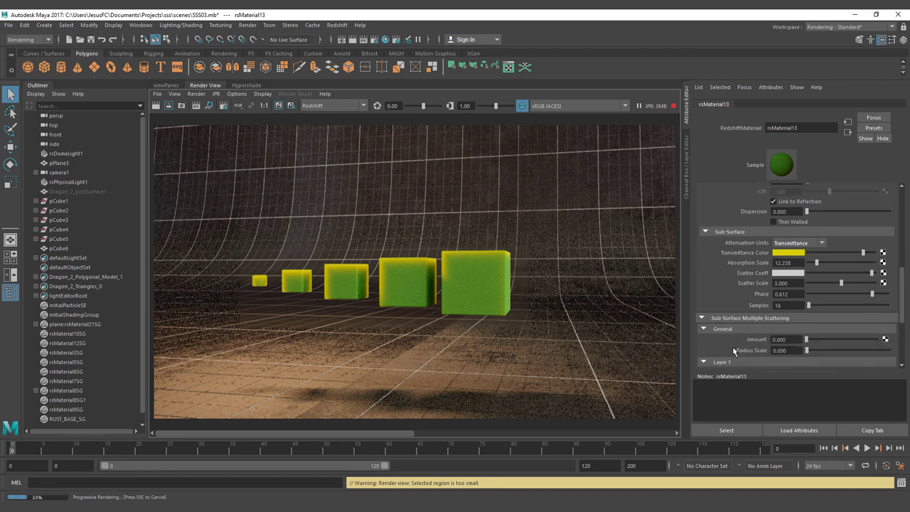
pyautogui.scroll(-3, 734, 351)
pyautogui.scroll(-1, 734, 351)
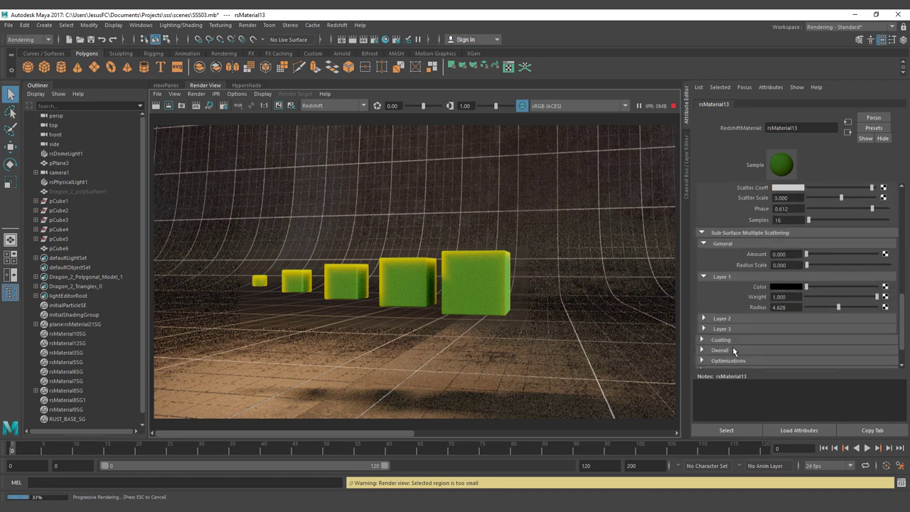